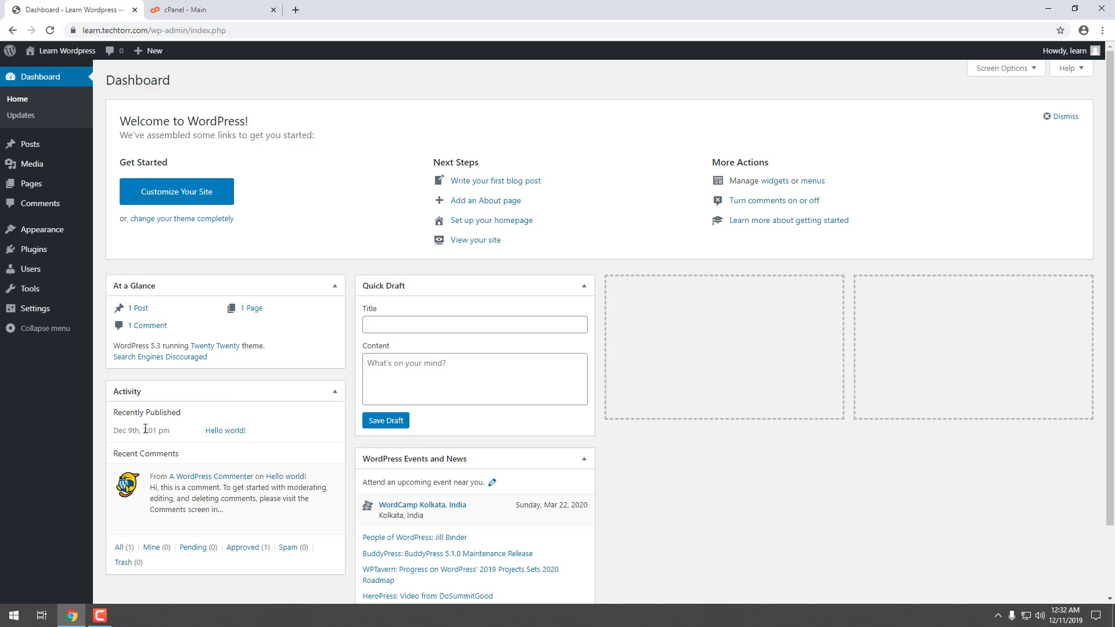
Look over the dashboard boxes, including At a Glance, Activity, WordPress Events and News, and the Quick Draft title and content fields
mouse_move(161, 528)
scroll(494, 413, "down", 1)
scroll(495, 413, "down", 1)
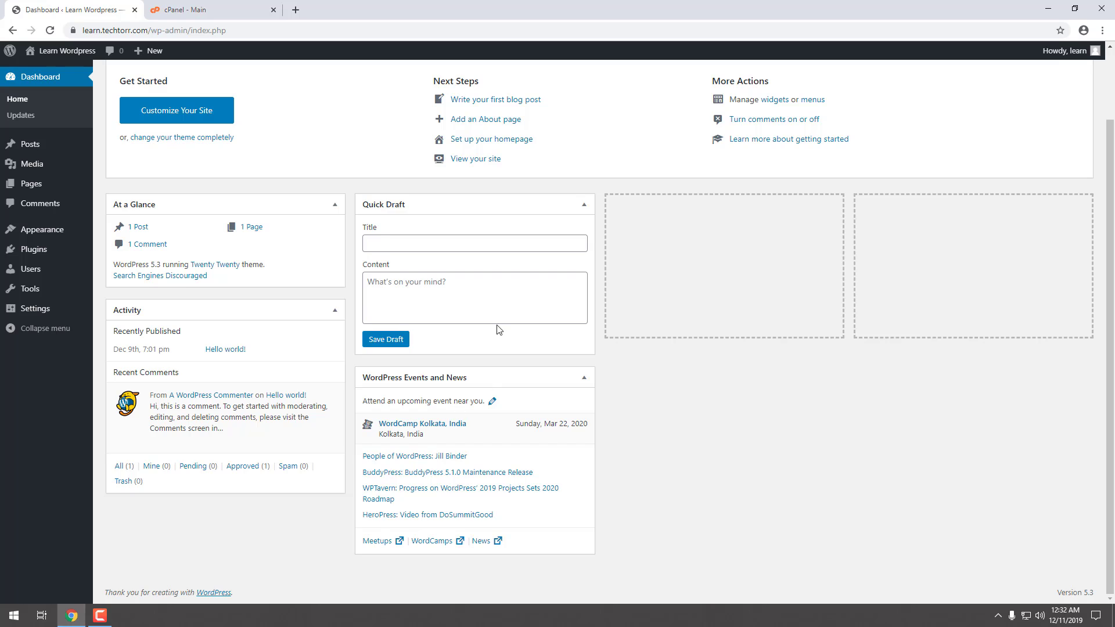
scroll(406, 322, "up", 2)
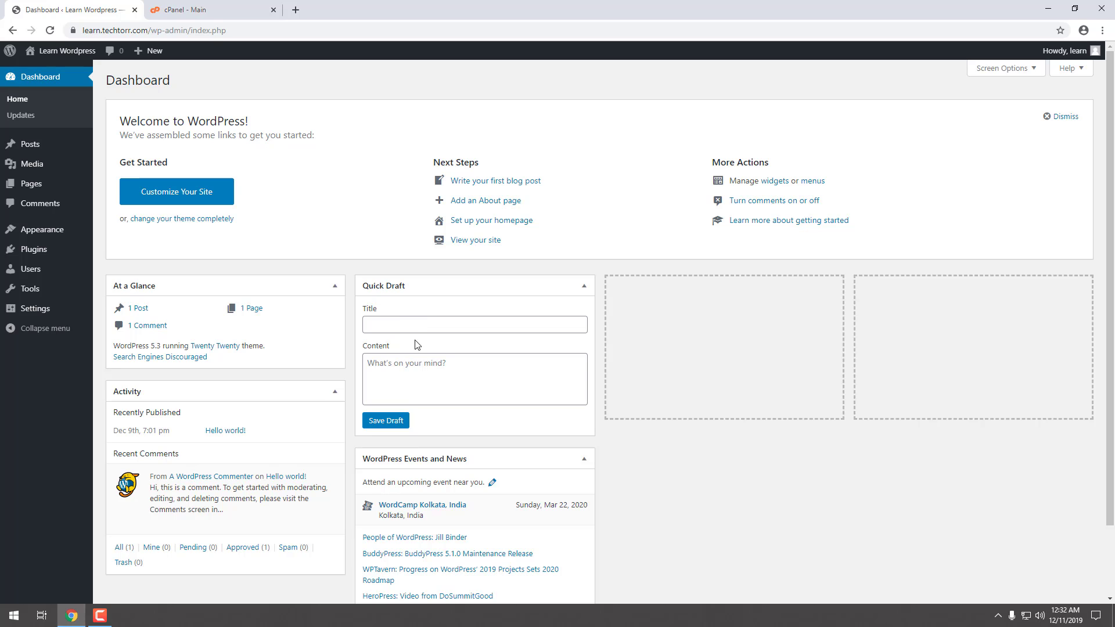
left_click(393, 325)
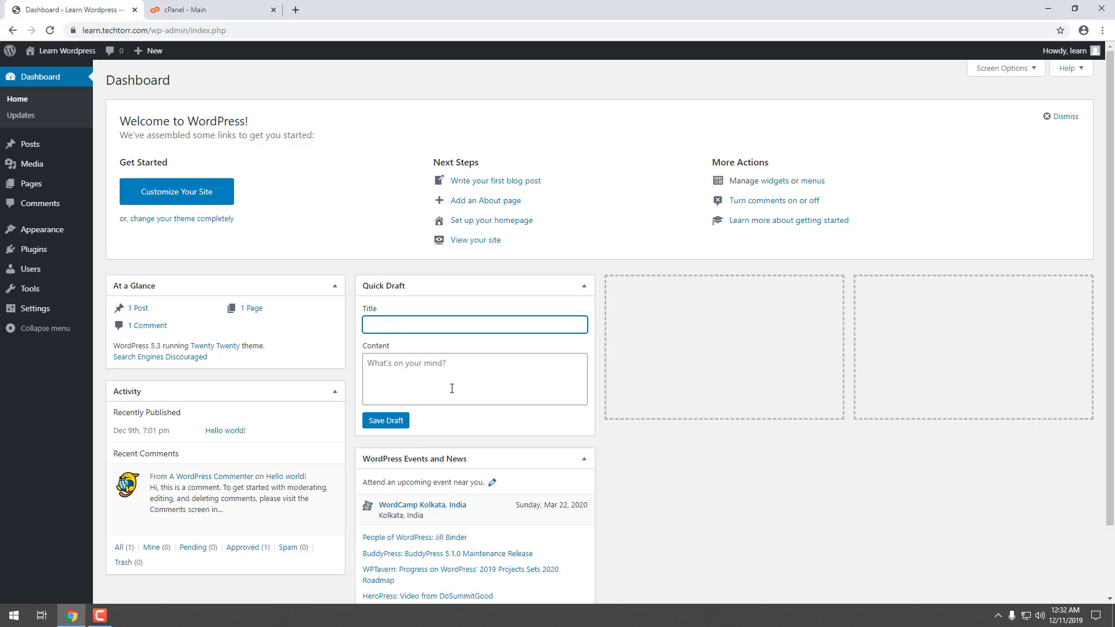
left_click(430, 388)
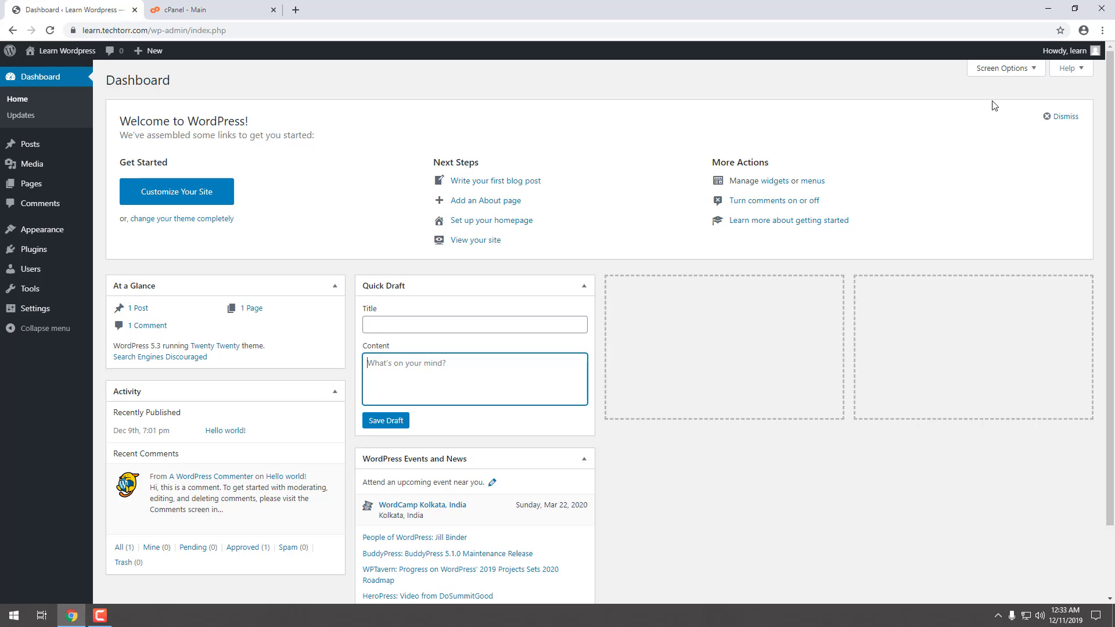
Hide the At a Glance box on the dashboard and show it again
left_click(1005, 69)
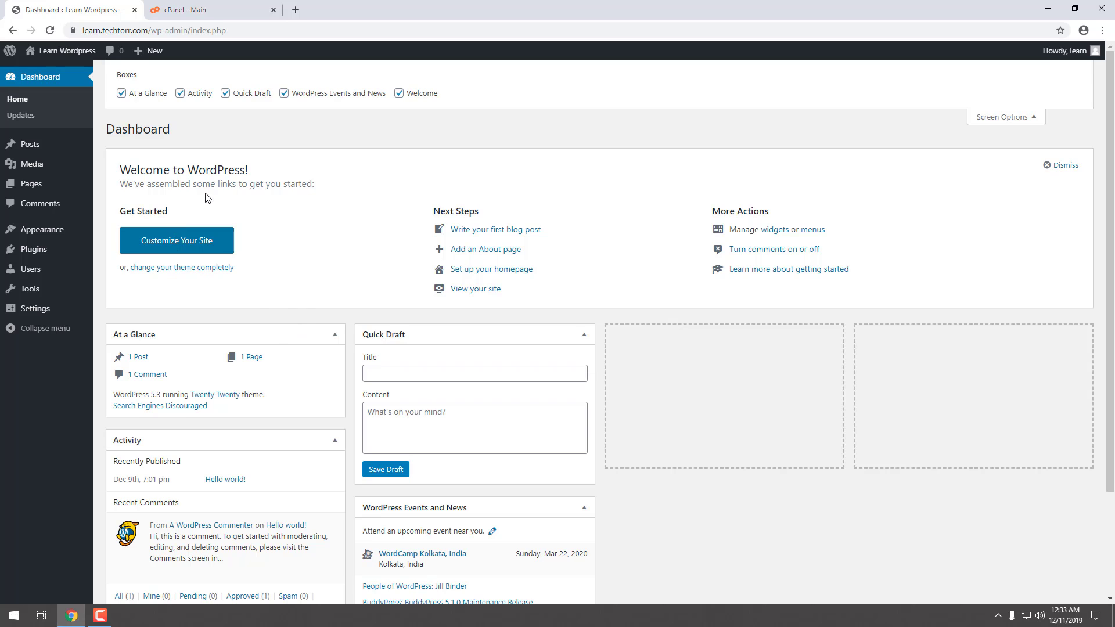
left_click(121, 93)
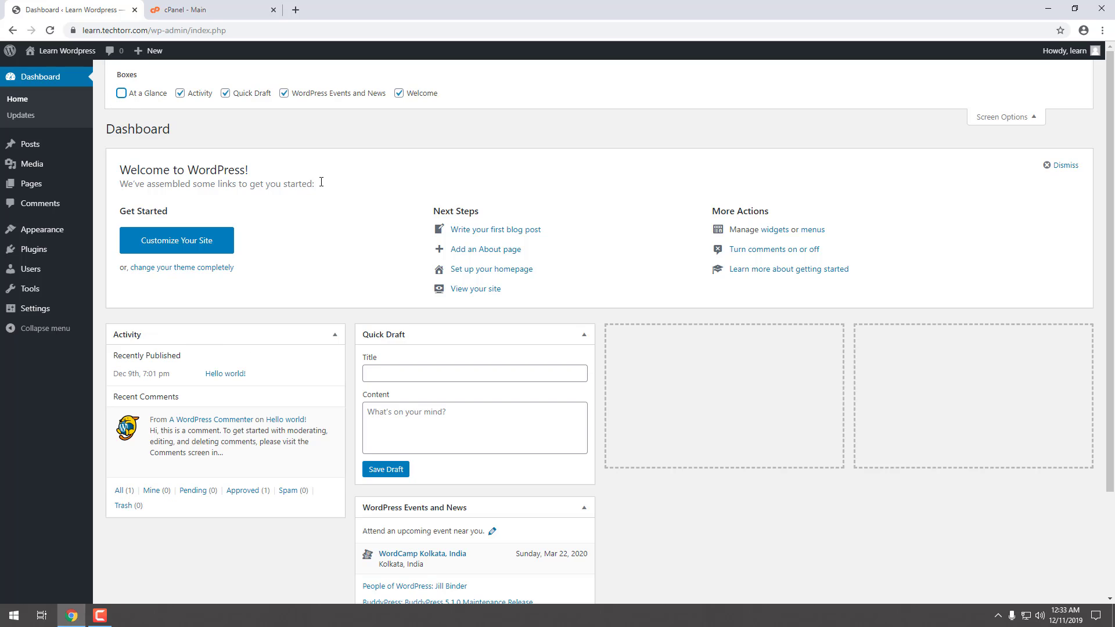
scroll(299, 544, "down", 1)
scroll(298, 545, "down", 1)
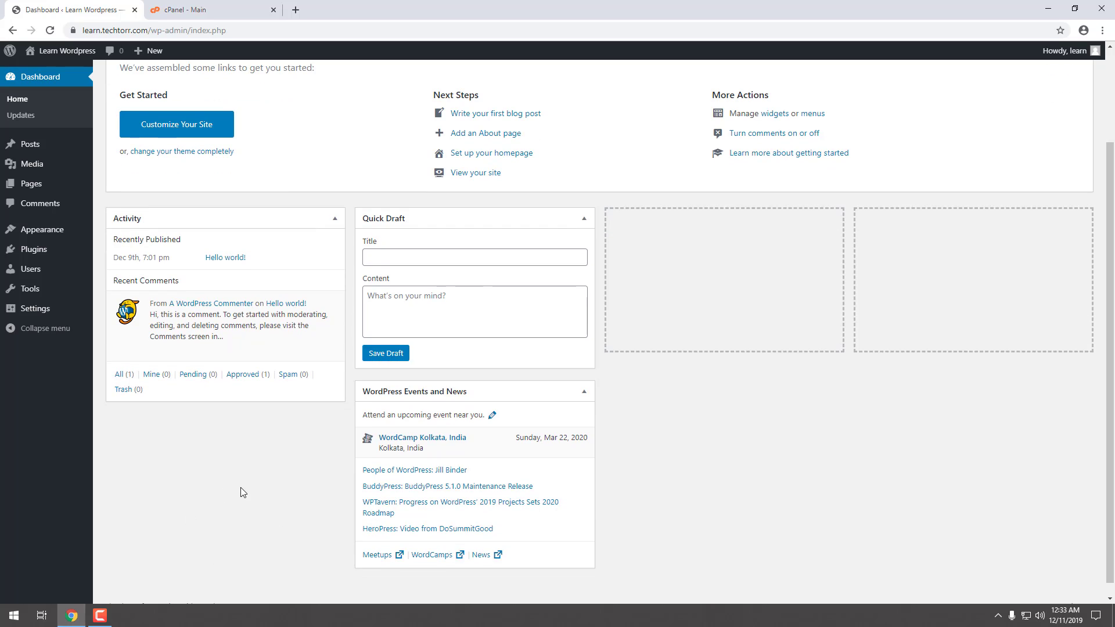
scroll(233, 489, "up", 3)
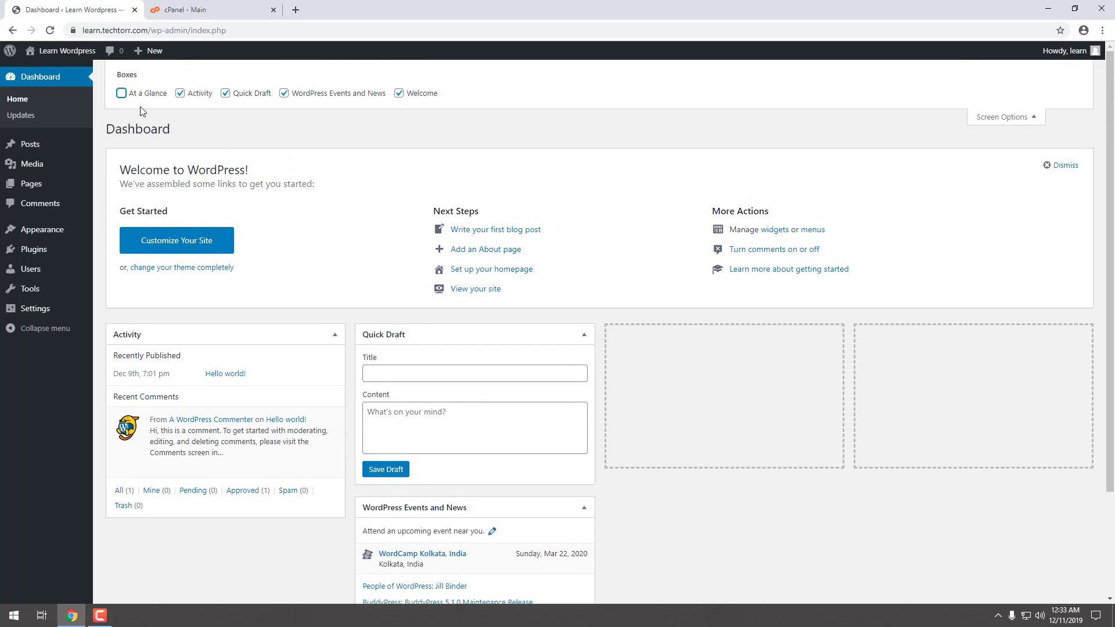
left_click(121, 94)
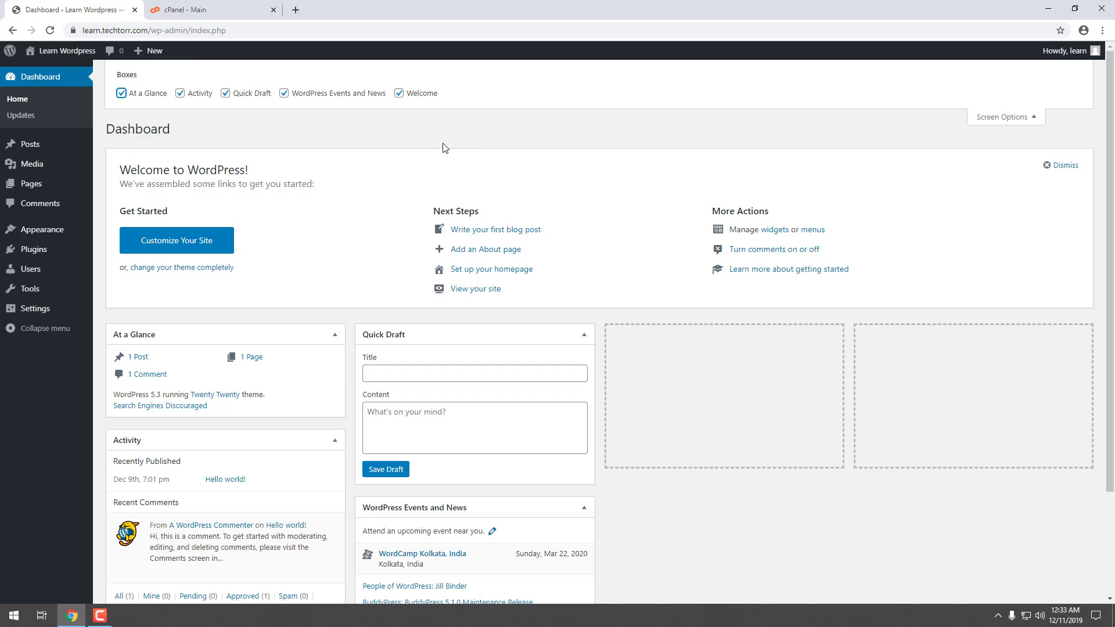
left_click(1010, 119)
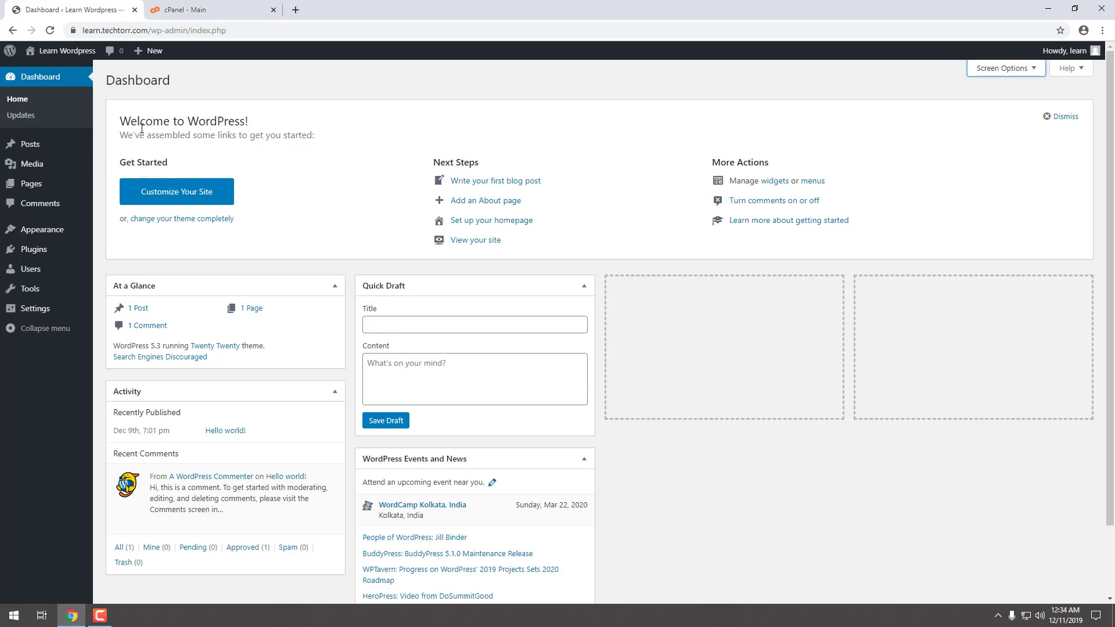
Check the site's WordPress, plugin and theme update status, and open the list of all posts
left_click(20, 116)
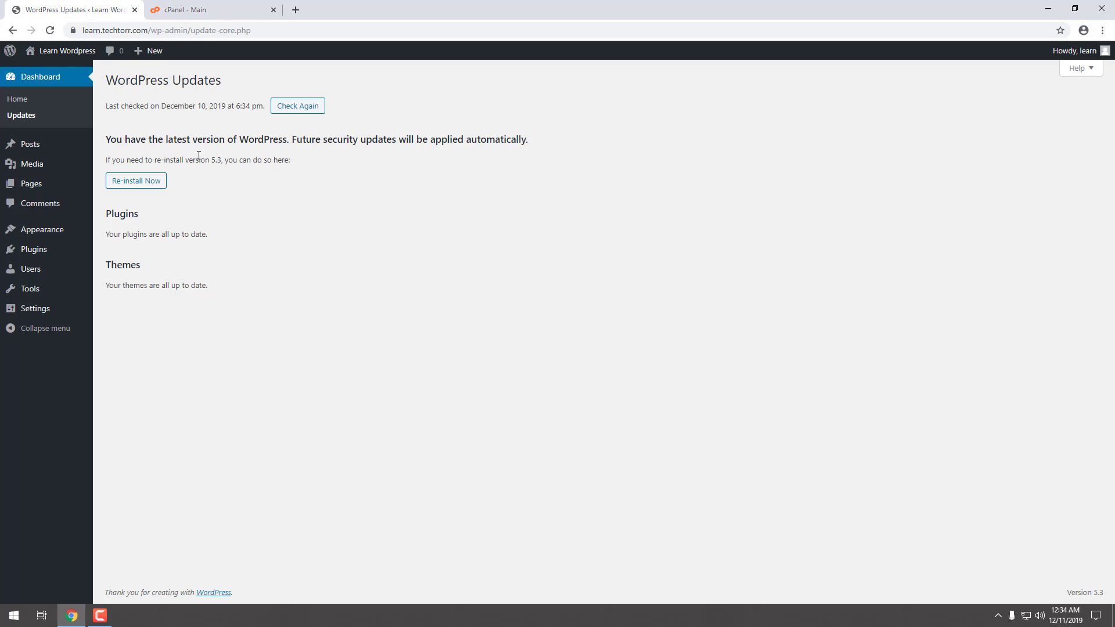
left_click(27, 150)
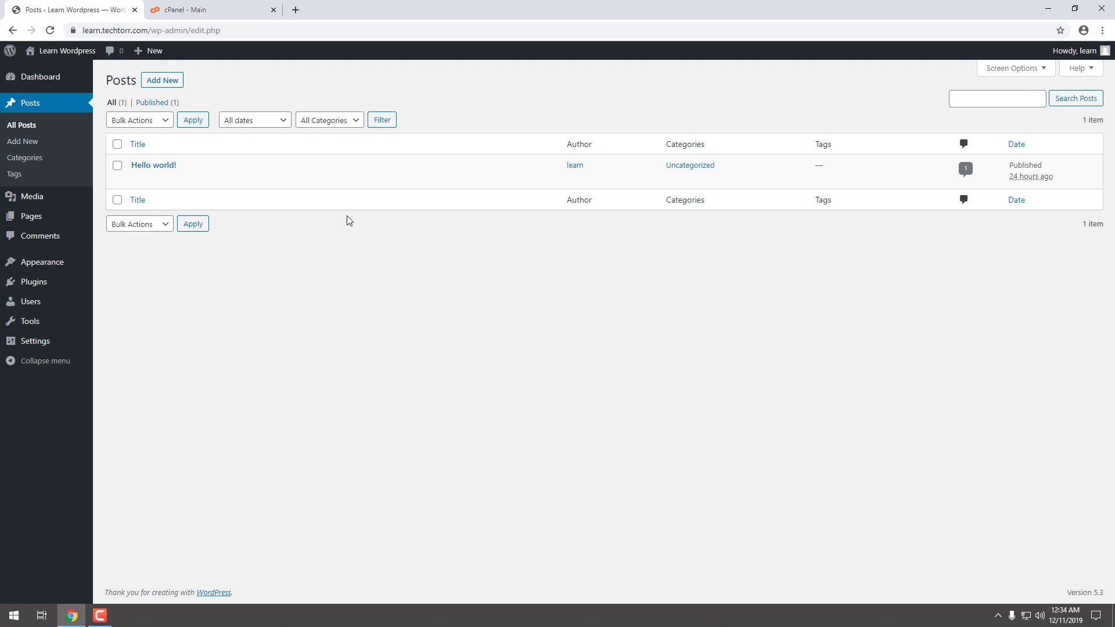
View the published Hello world! post in a separate browser tab, examine its content and comment section, and close that tab
mouse_move(202, 189)
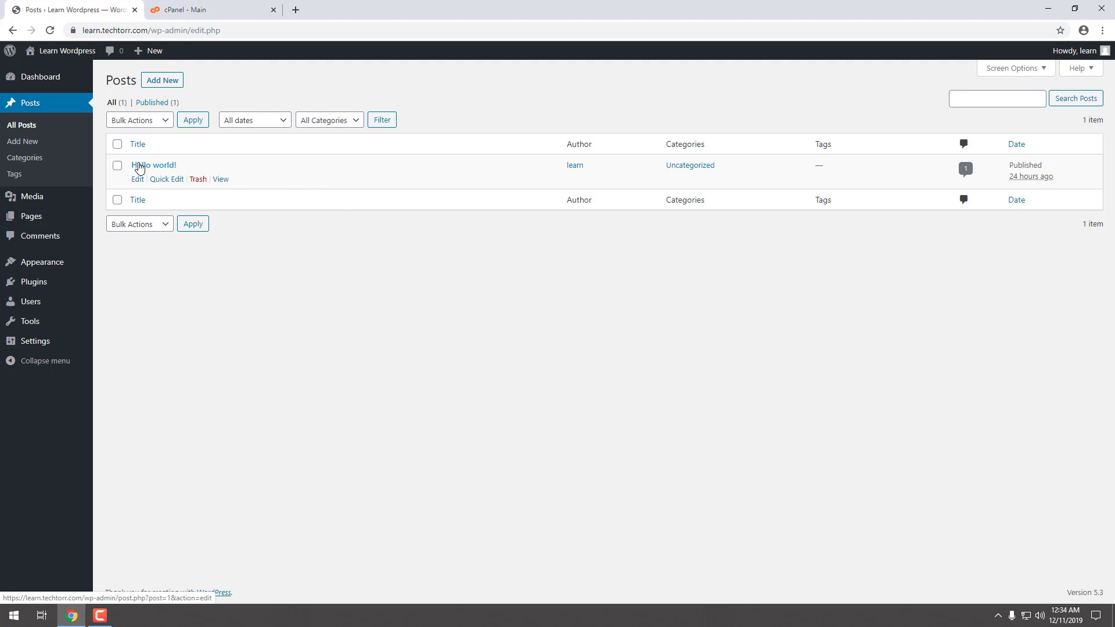
left_click(221, 180, "ctrl")
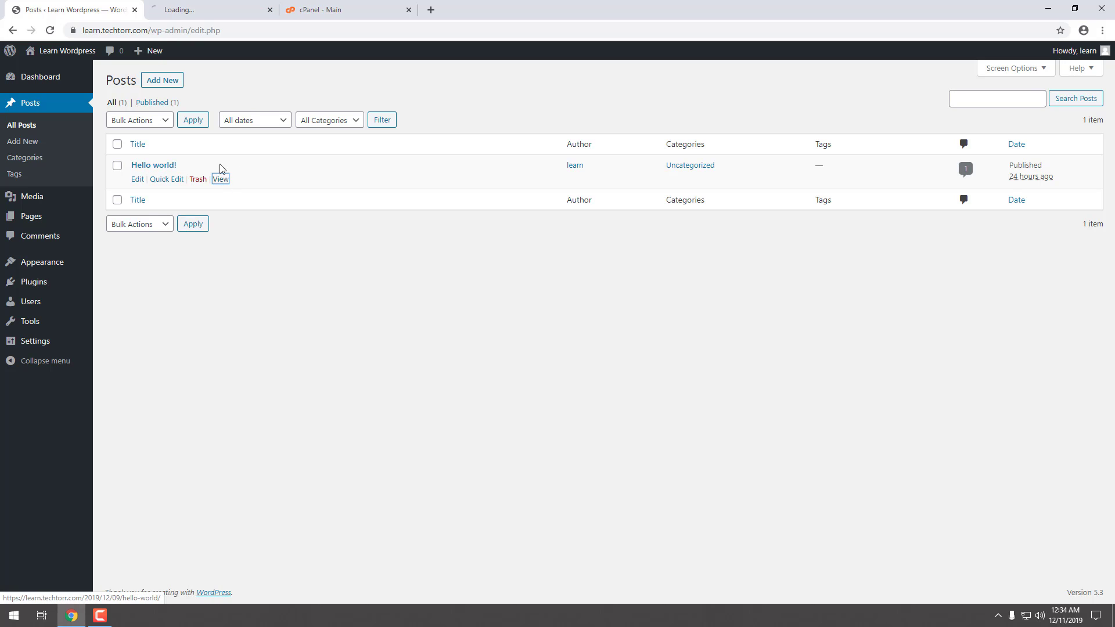
left_click(181, 12)
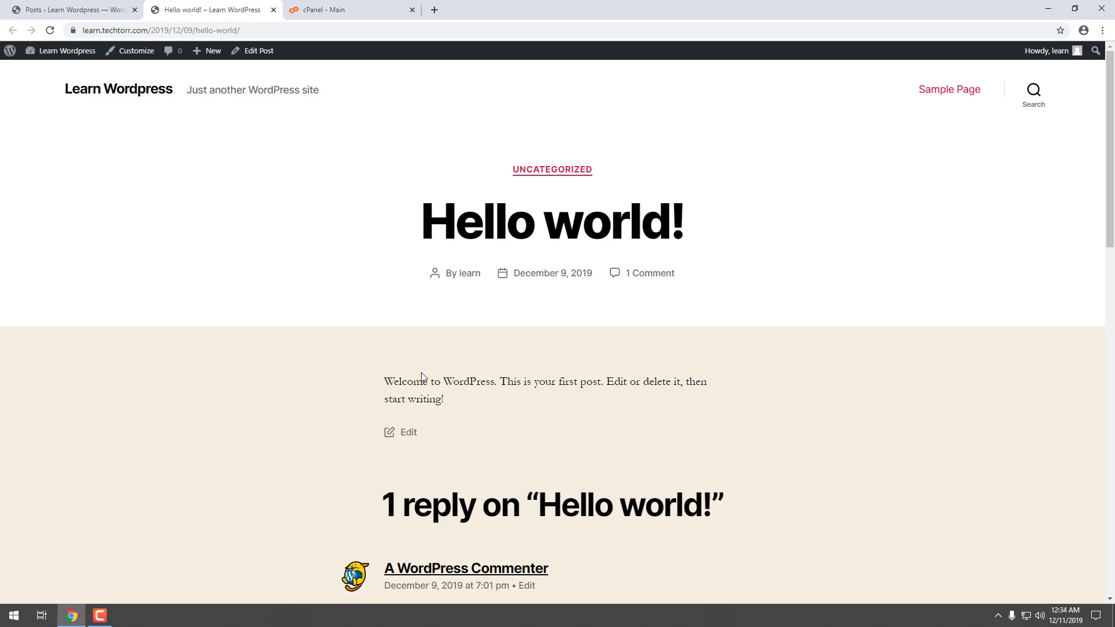
scroll(489, 384, "down", 4)
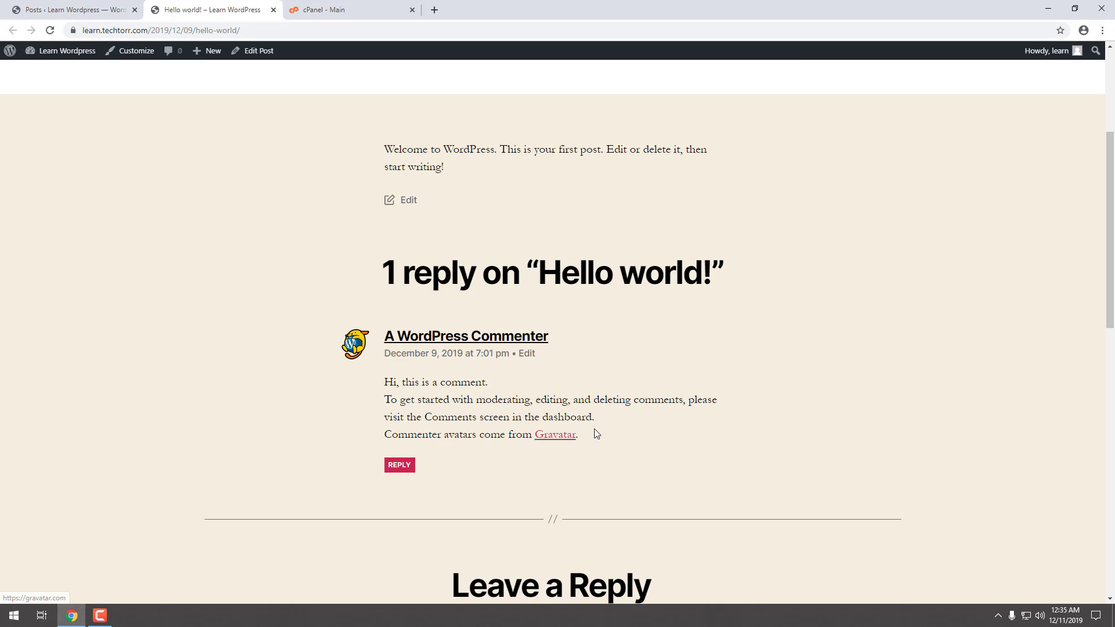
scroll(600, 352, "down", 4)
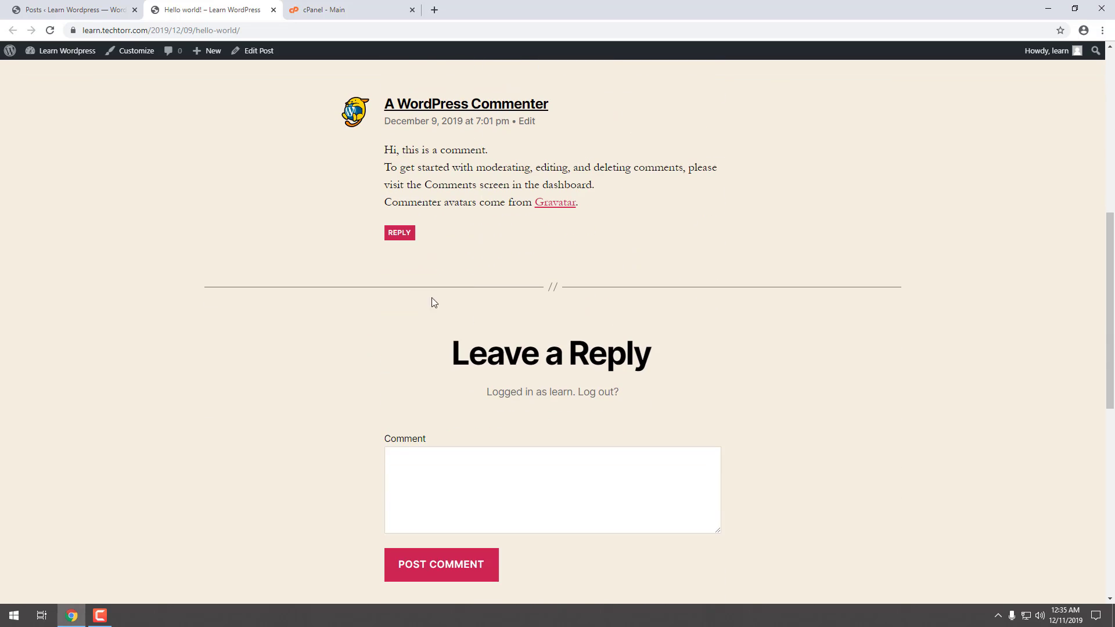
scroll(395, 300, "up", 1)
scroll(394, 301, "up", 3)
left_click(72, 10)
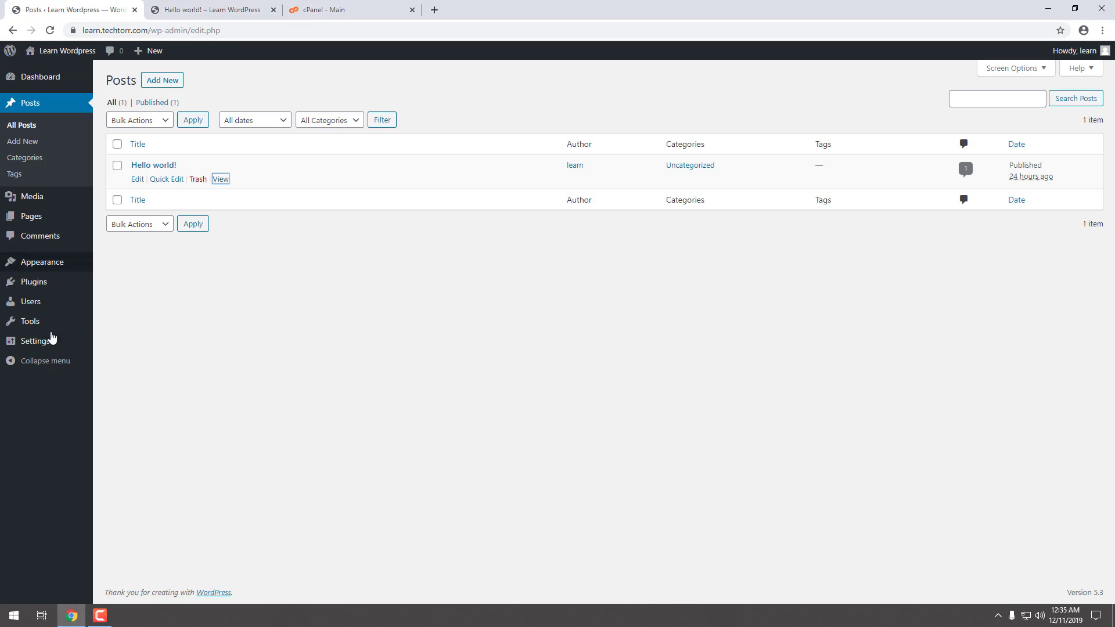
left_click(273, 10)
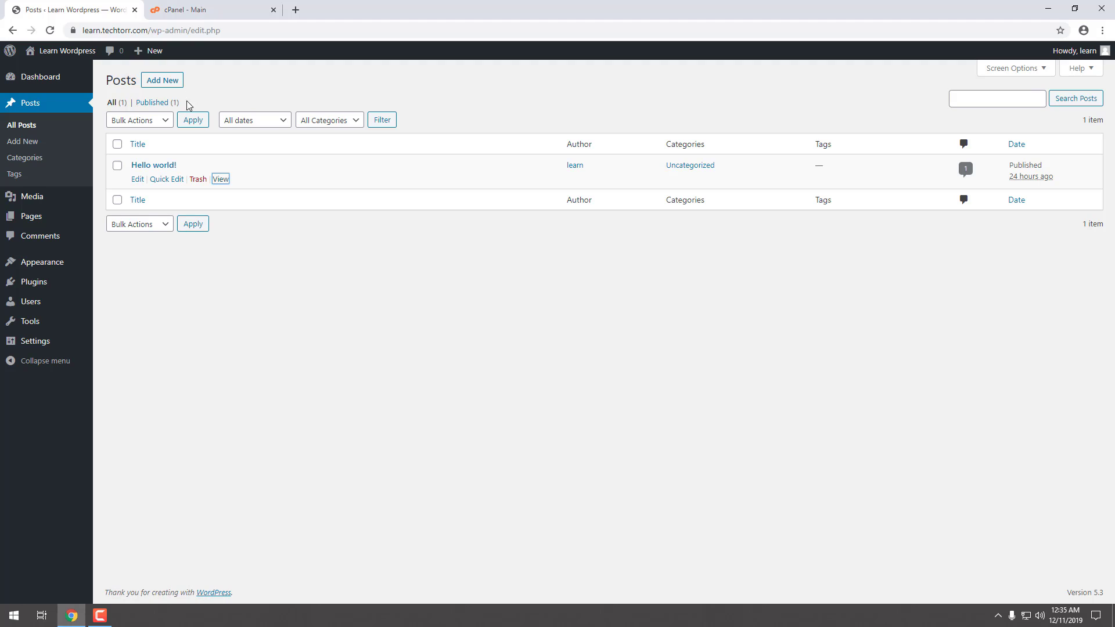
Move the Hello world! post to the trash and reload the full posts list
left_click(197, 180)
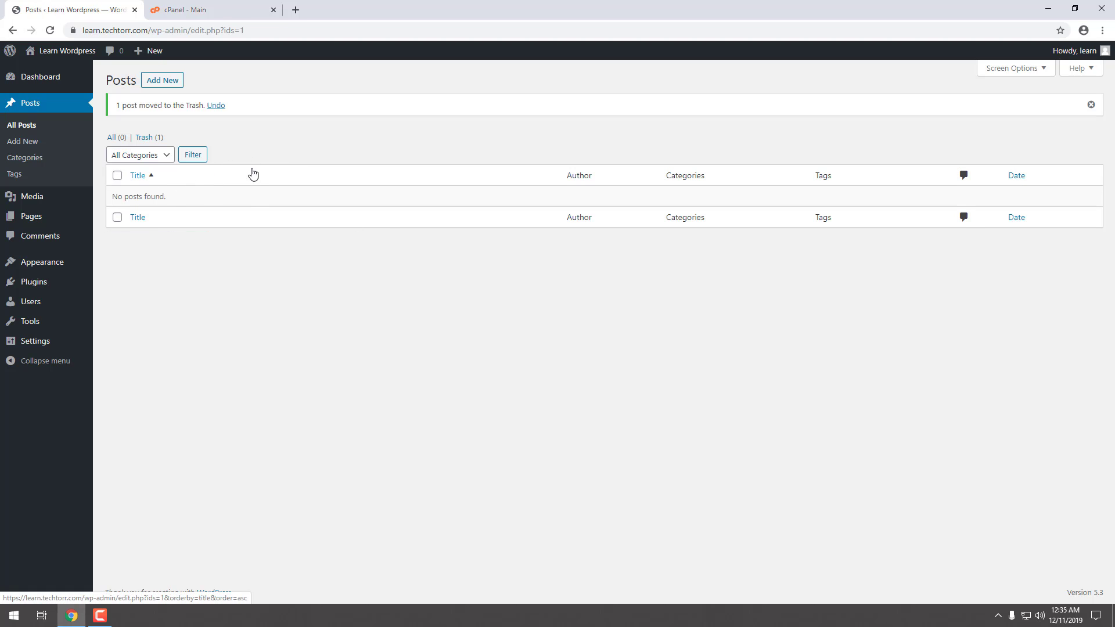
left_click(26, 127)
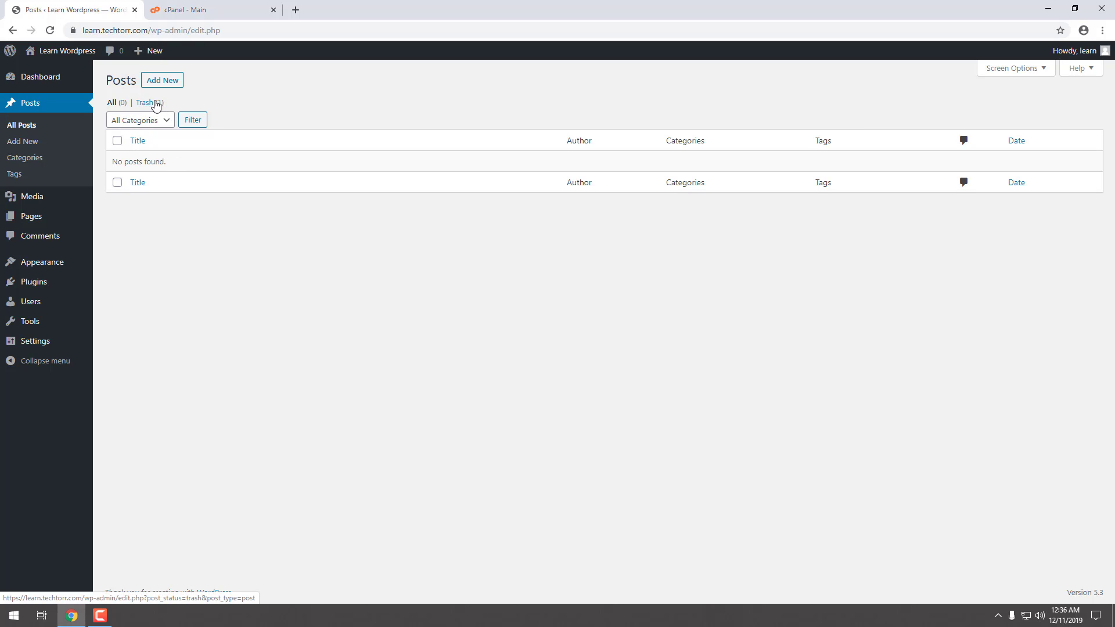
Publish a new post titled "Test post" and return to the list of all posts
left_click(163, 80)
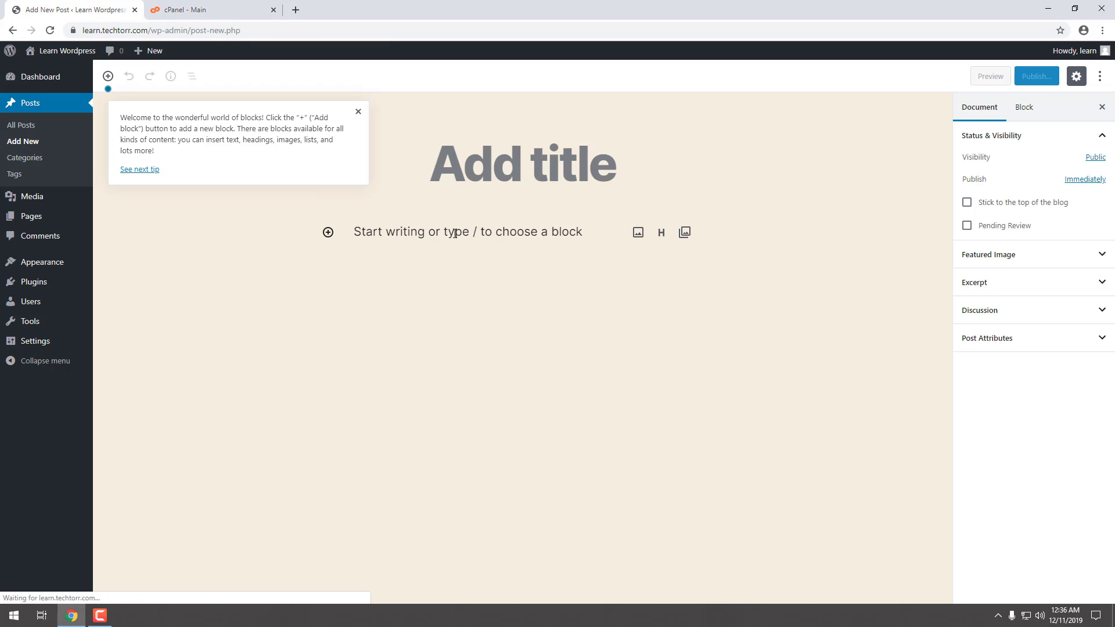
left_click(357, 113)
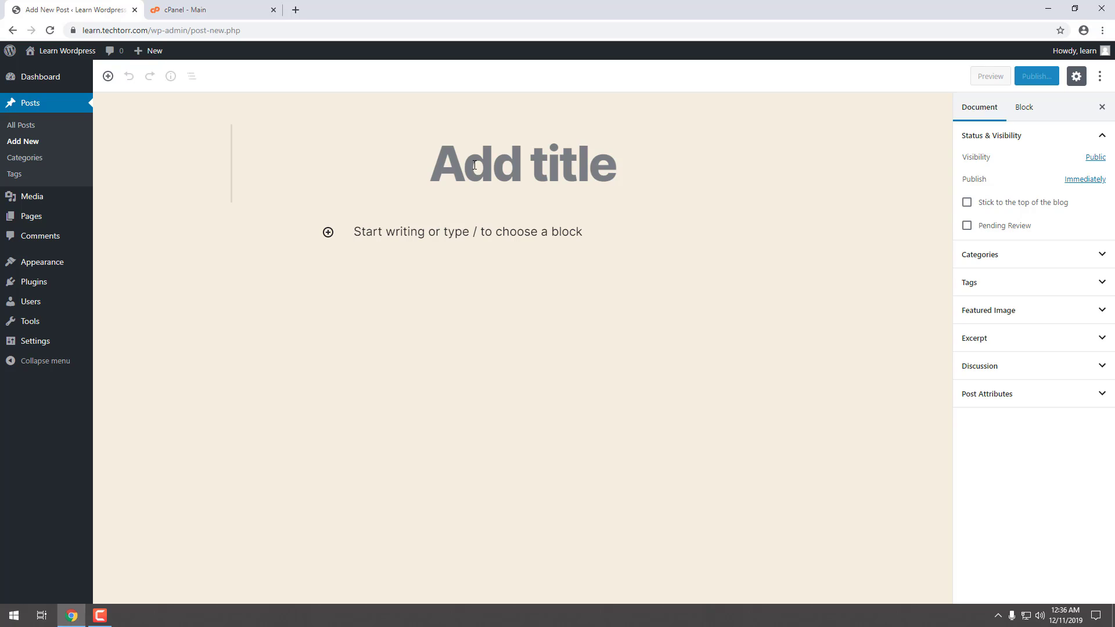
left_click(533, 146)
type("Test pos")
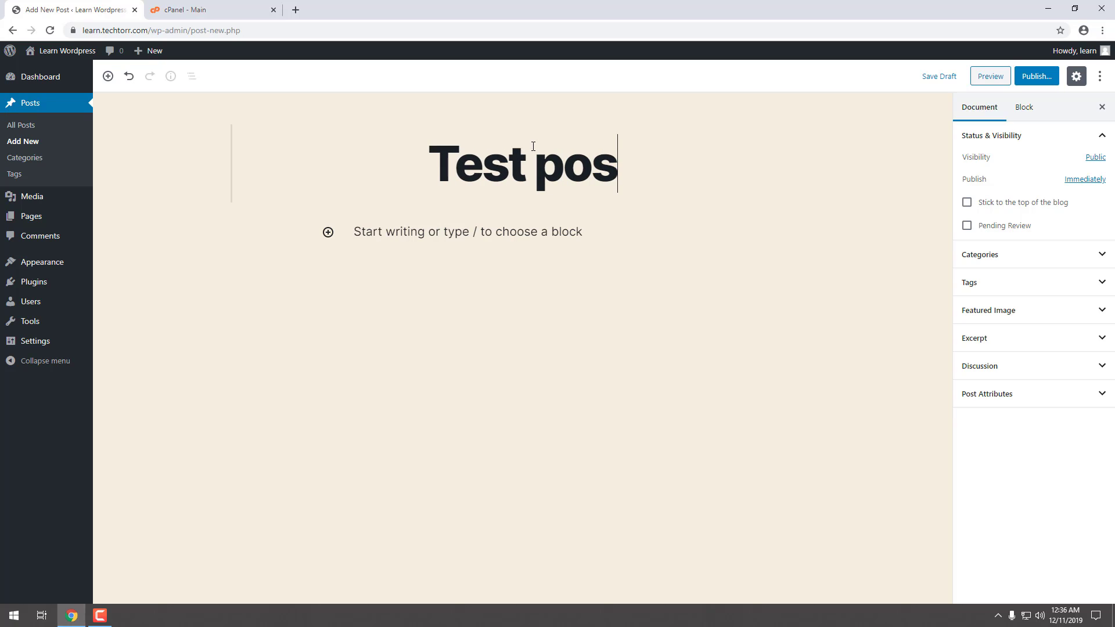
type("t")
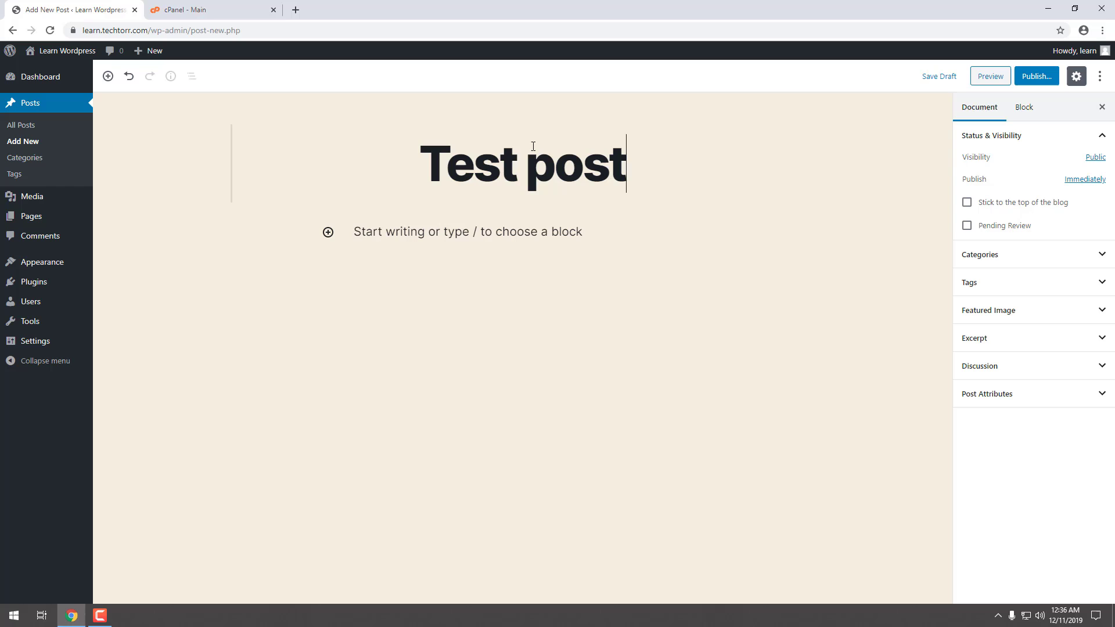
left_click(1033, 81)
left_click(1052, 77)
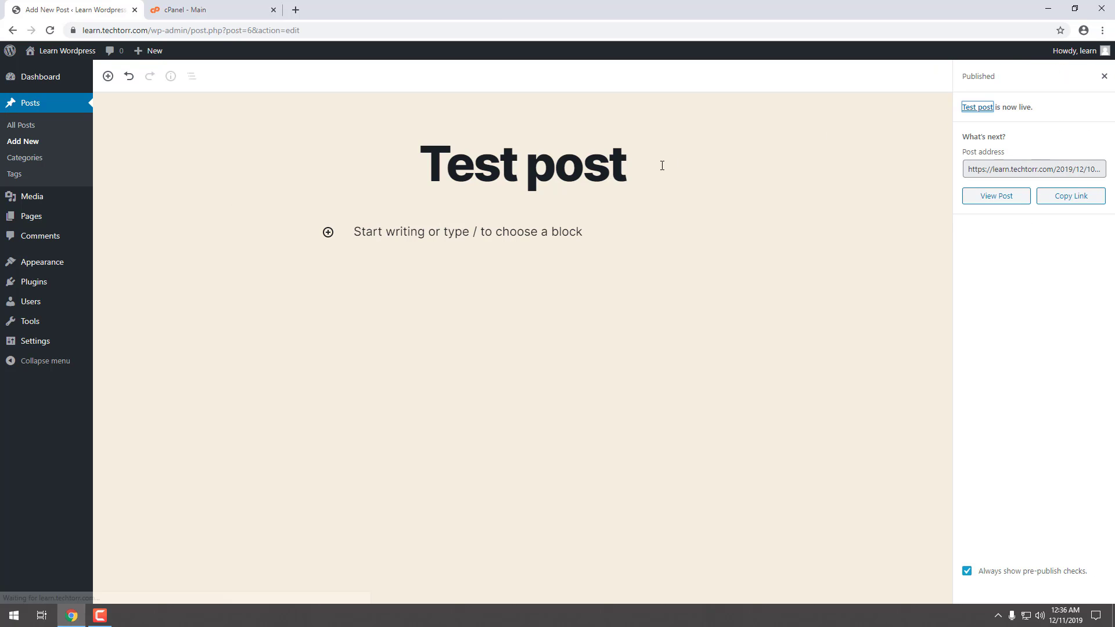
left_click(23, 127)
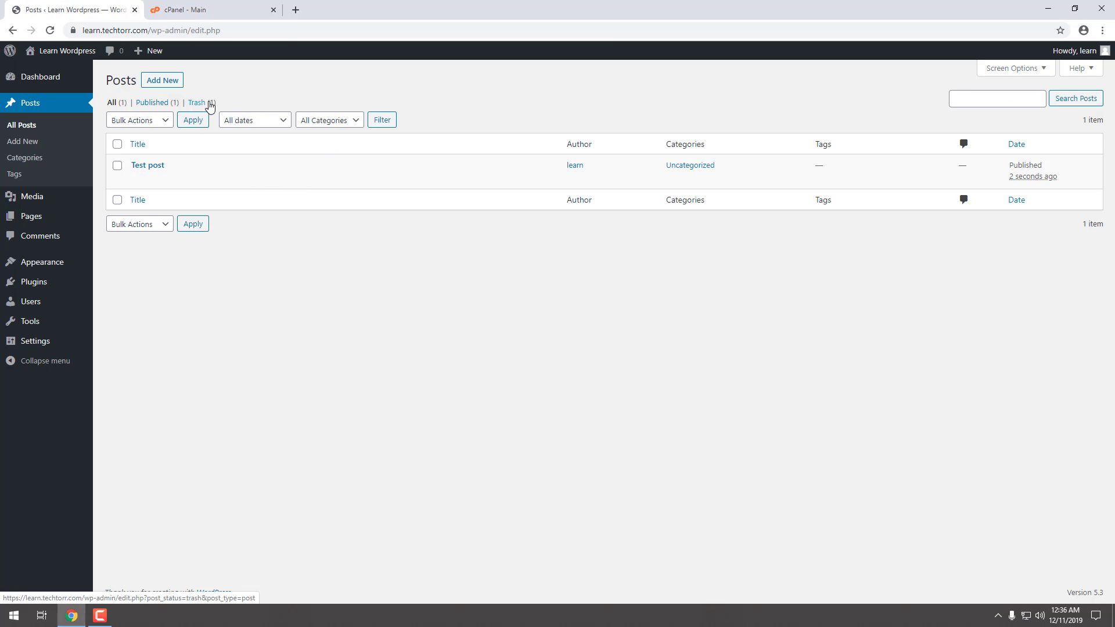
Create another post titled "Test Draft", save it as a draft, and return to the list of all posts
left_click(161, 81)
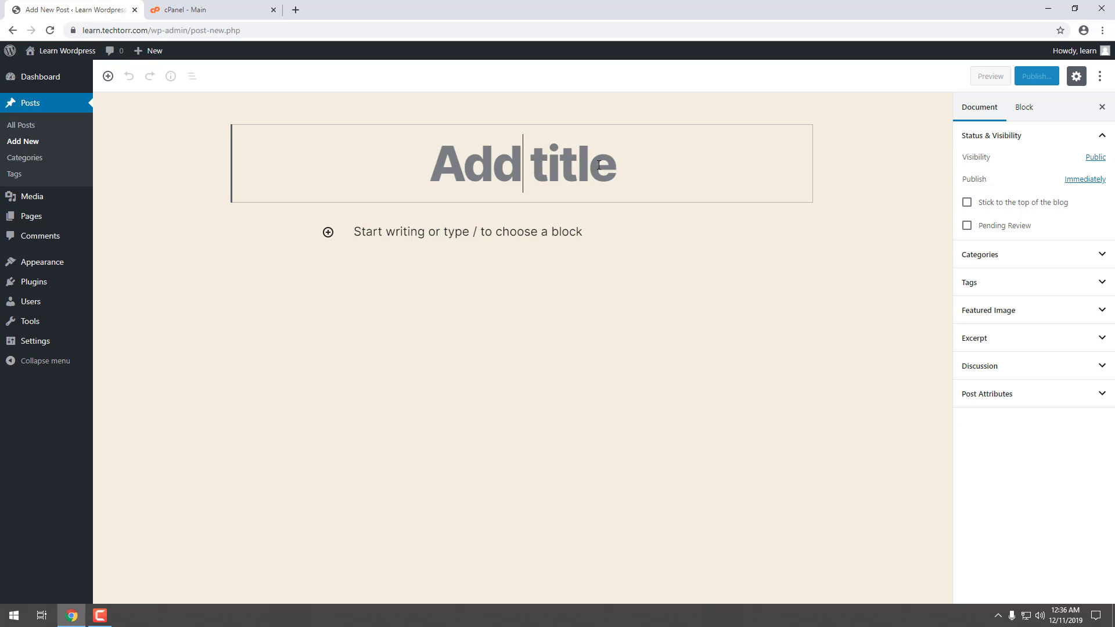
type("Test ")
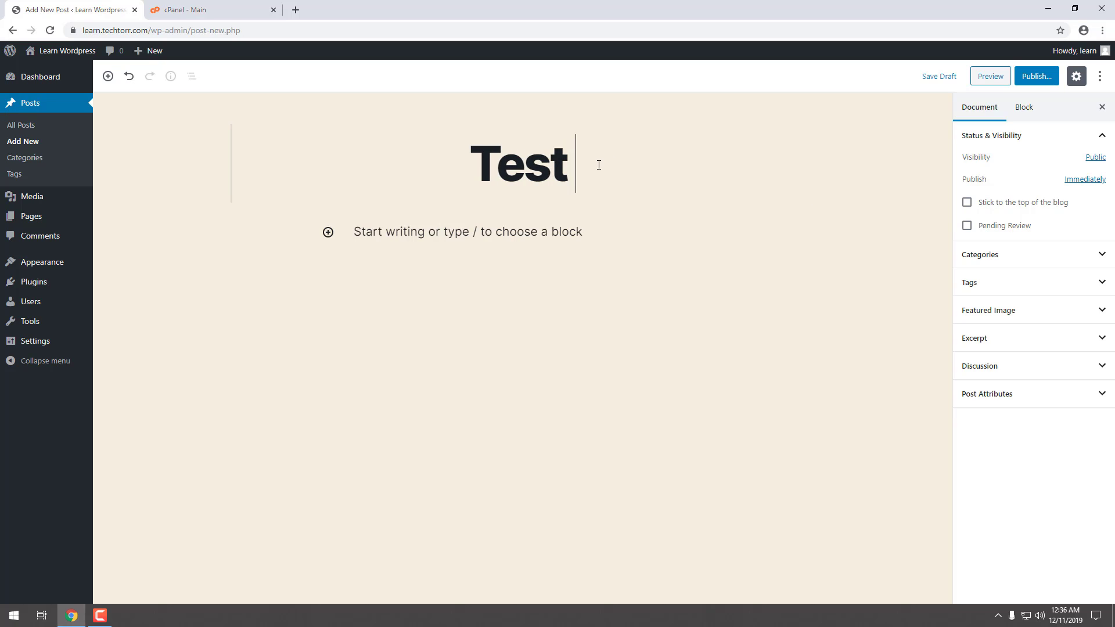
type("Draft")
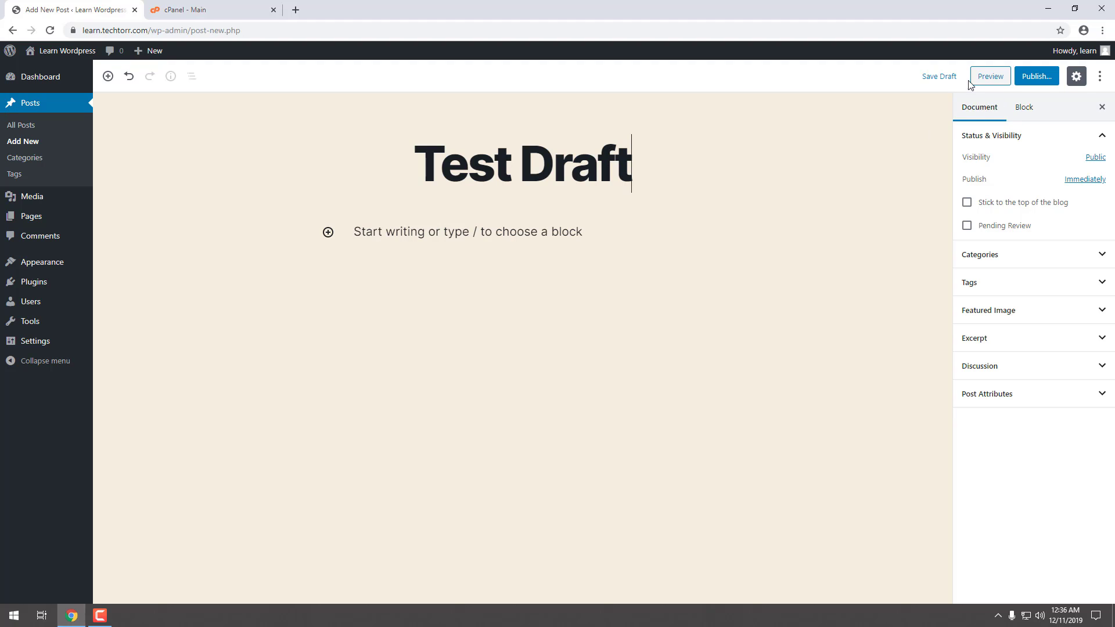
left_click(937, 77)
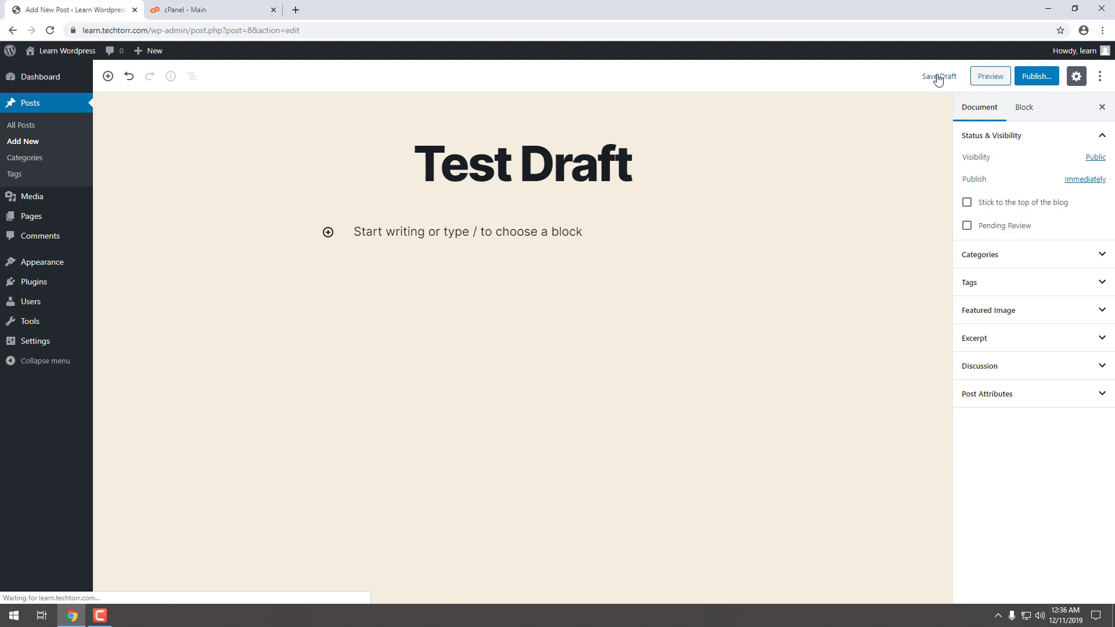
left_click(28, 127)
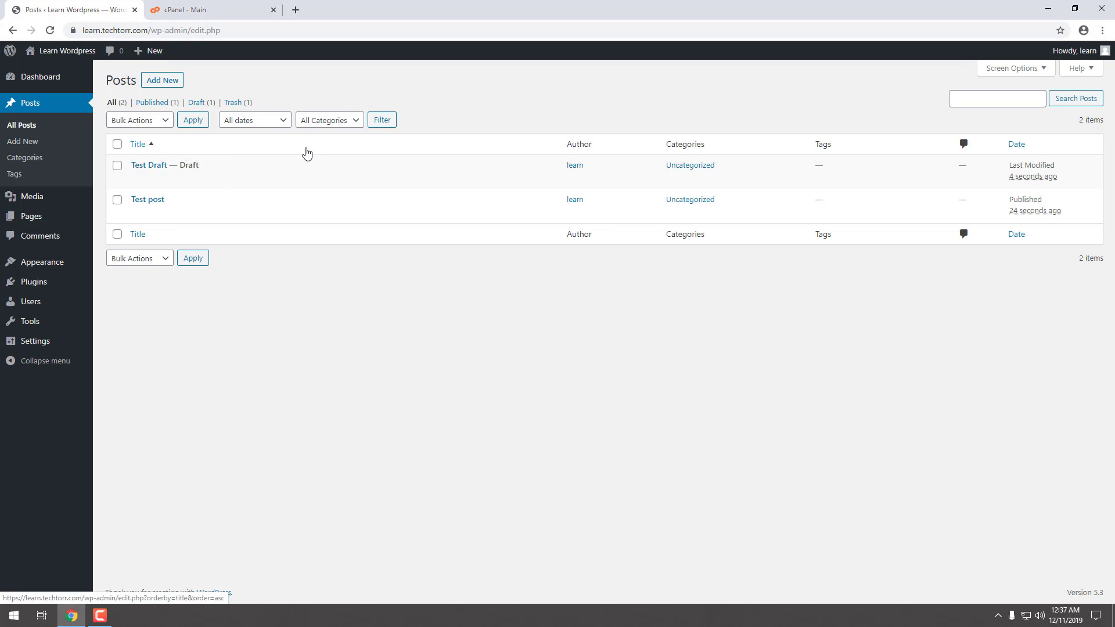
Filter the posts list to show December 2019 posts in the Uncategorized category
left_click(272, 126)
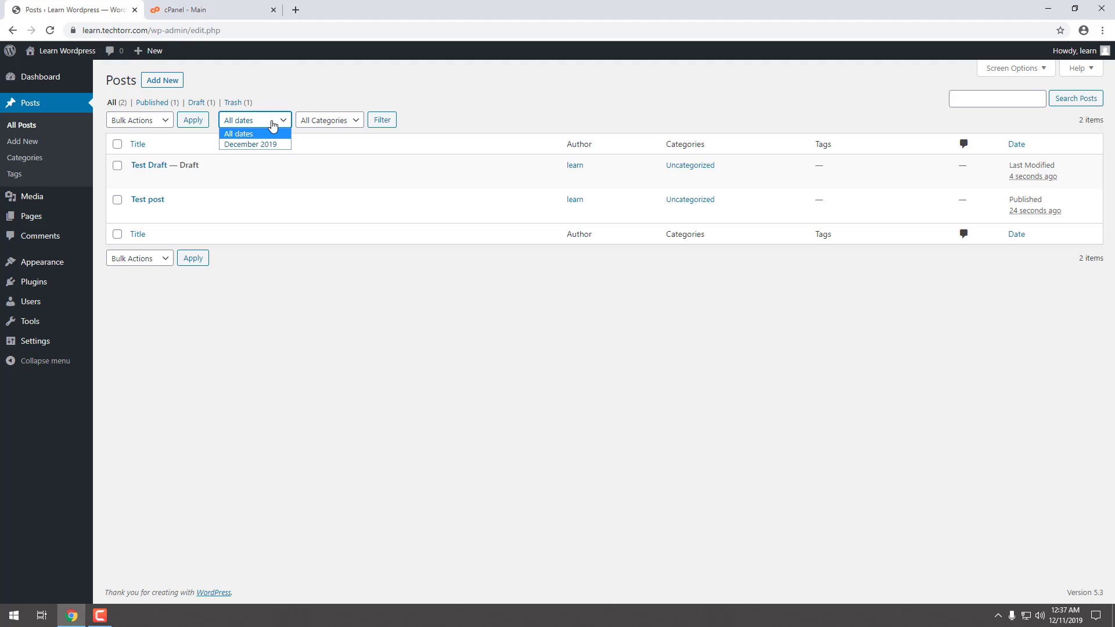
left_click(250, 144)
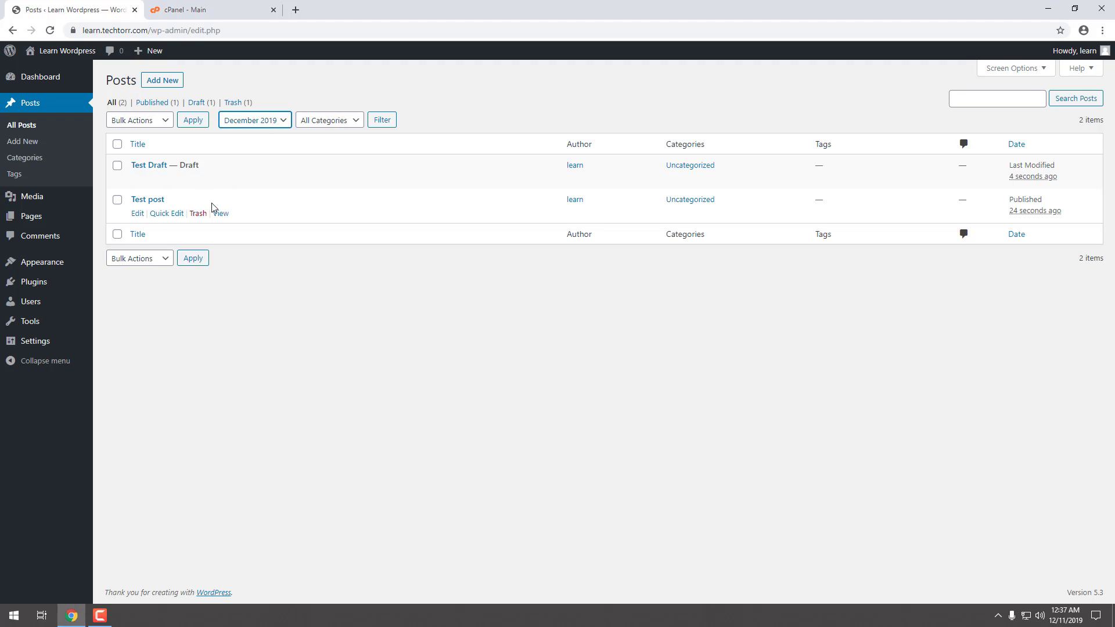
left_click(350, 121)
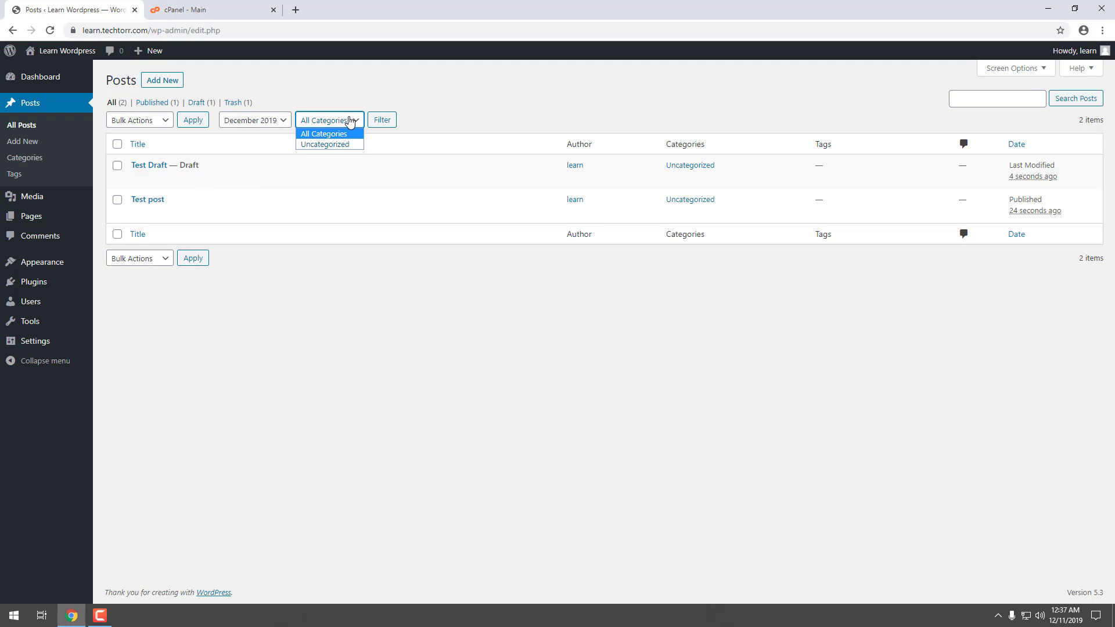
left_click(330, 145)
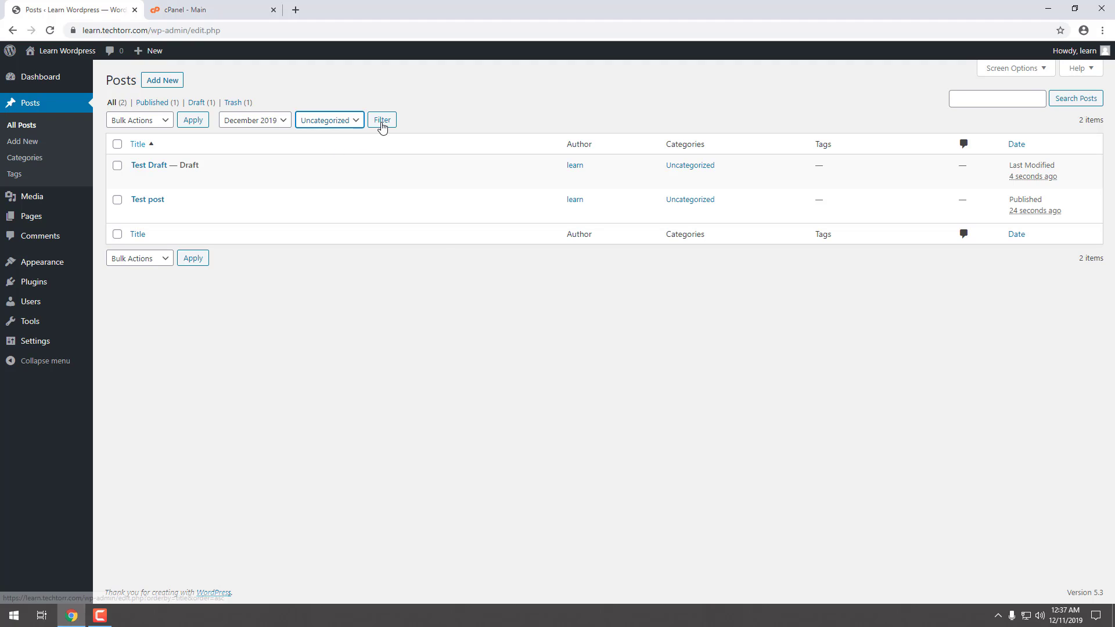
left_click(382, 121)
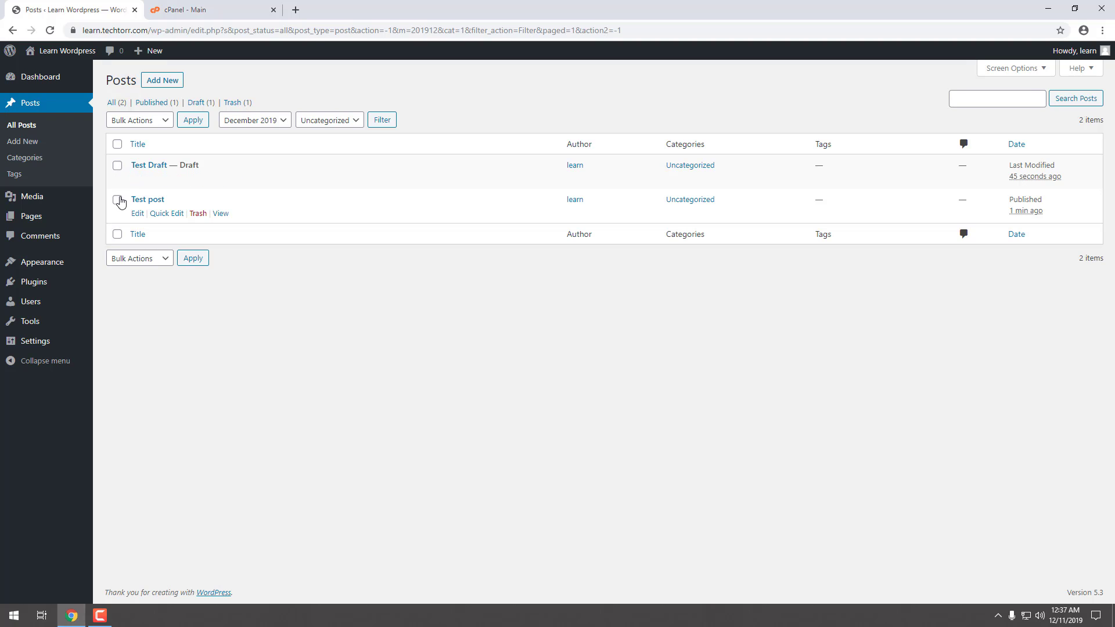
Select all listed posts, view the available bulk actions, and clear the selection without applying any
left_click(117, 145)
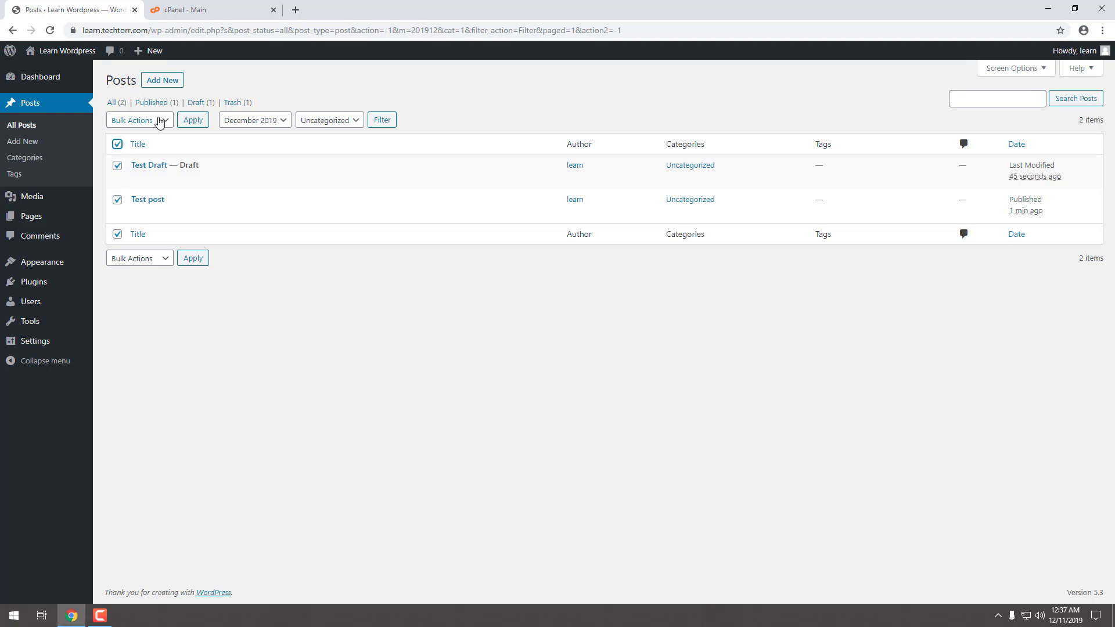
left_click(157, 121)
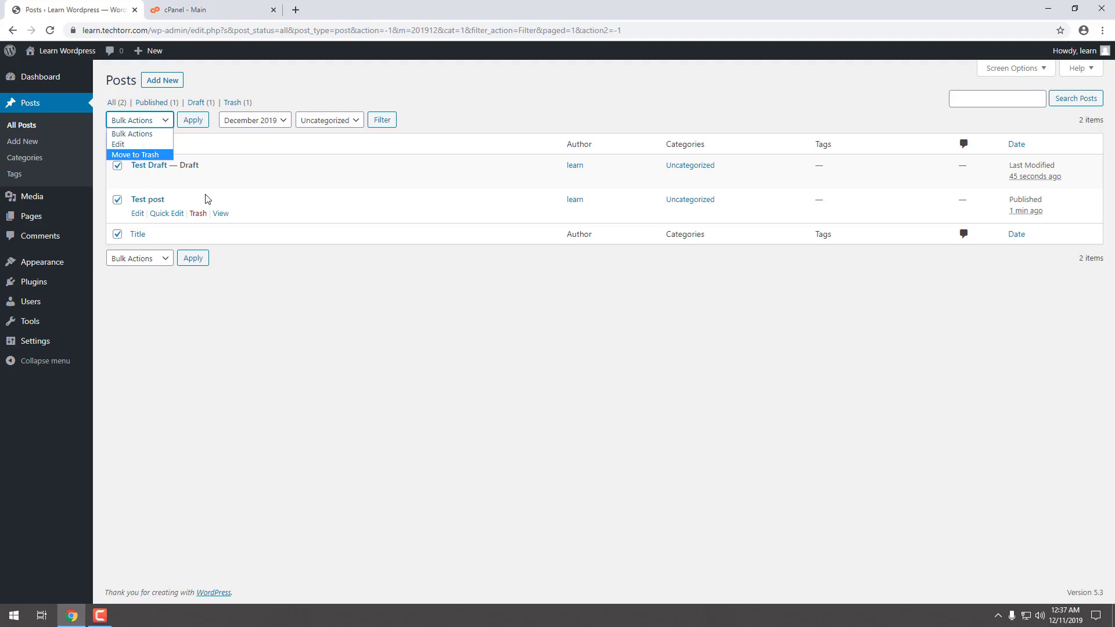
left_click(503, 115)
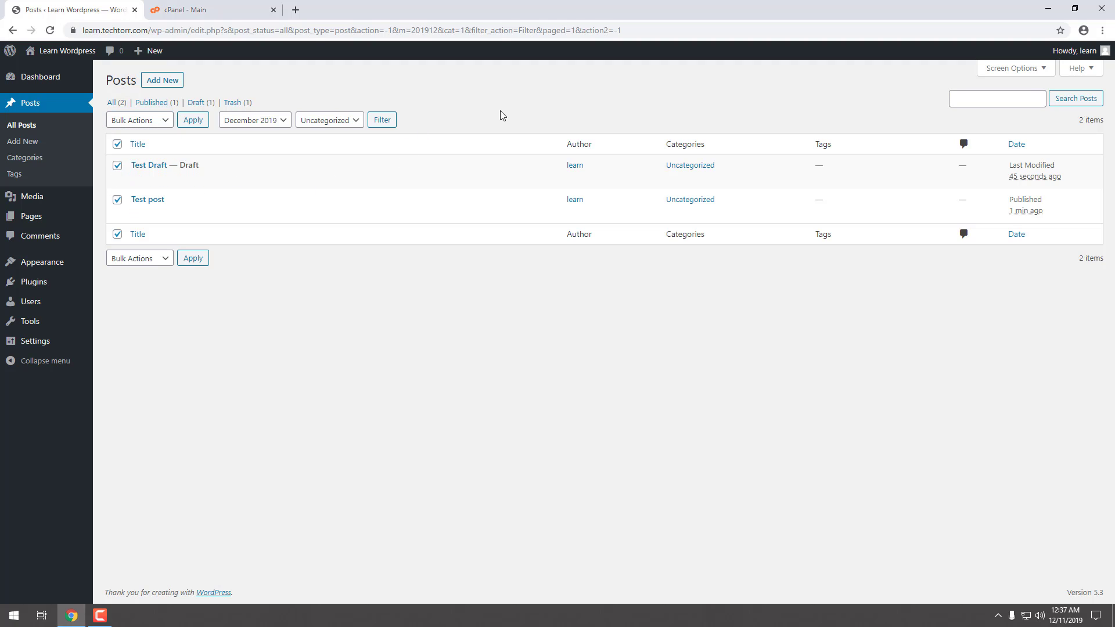
left_click(117, 144)
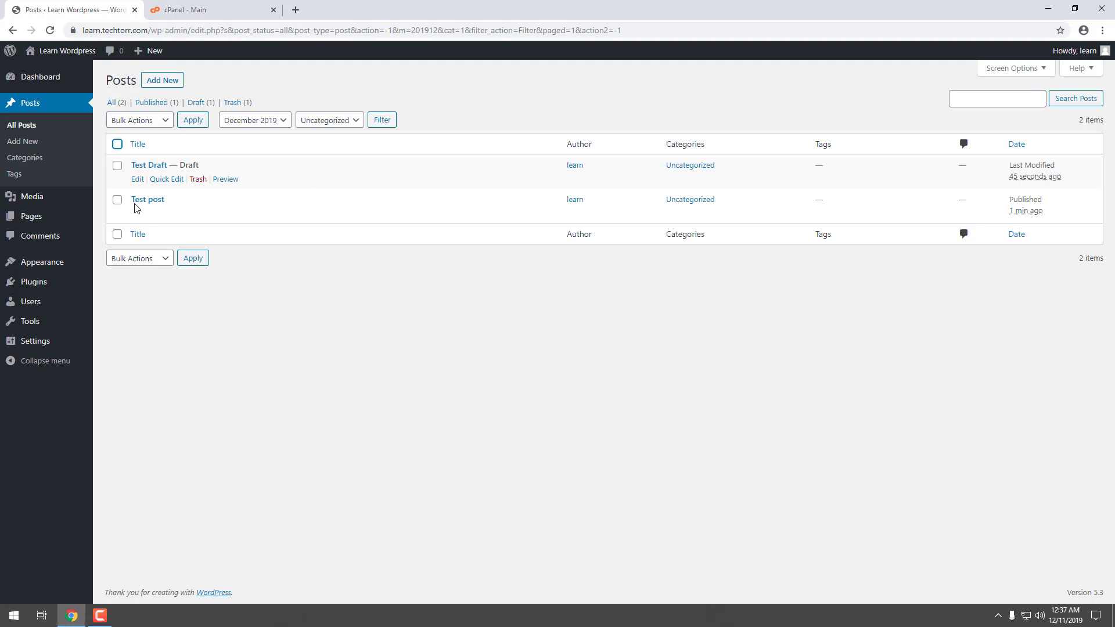
Open the bulk edit form for the Test Draft post only
left_click(115, 169)
left_click(152, 122)
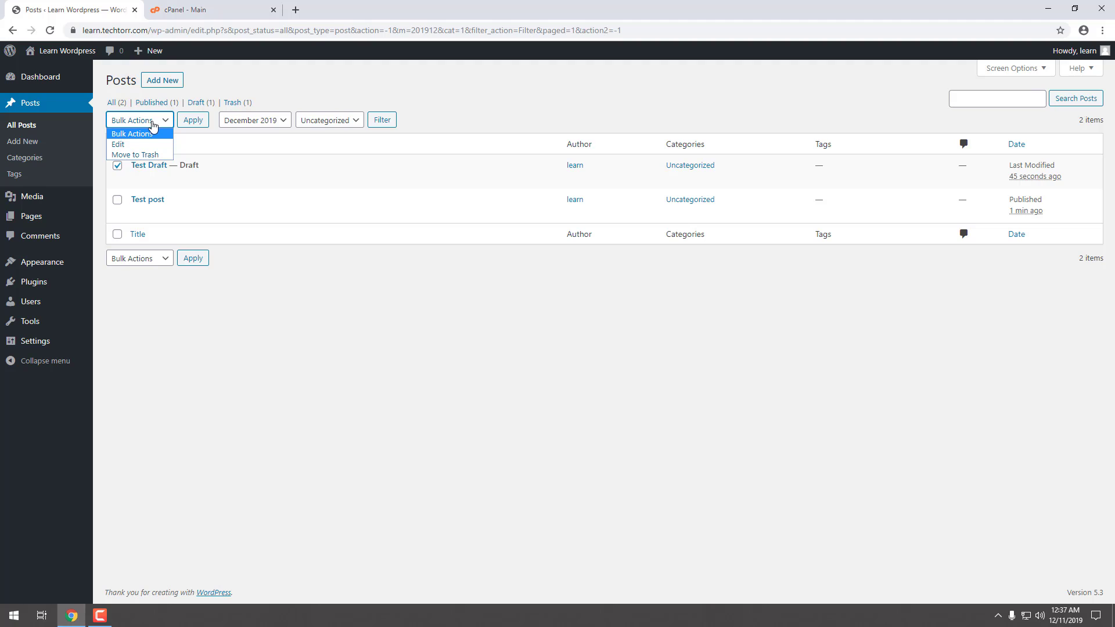
left_click(127, 145)
left_click(194, 122)
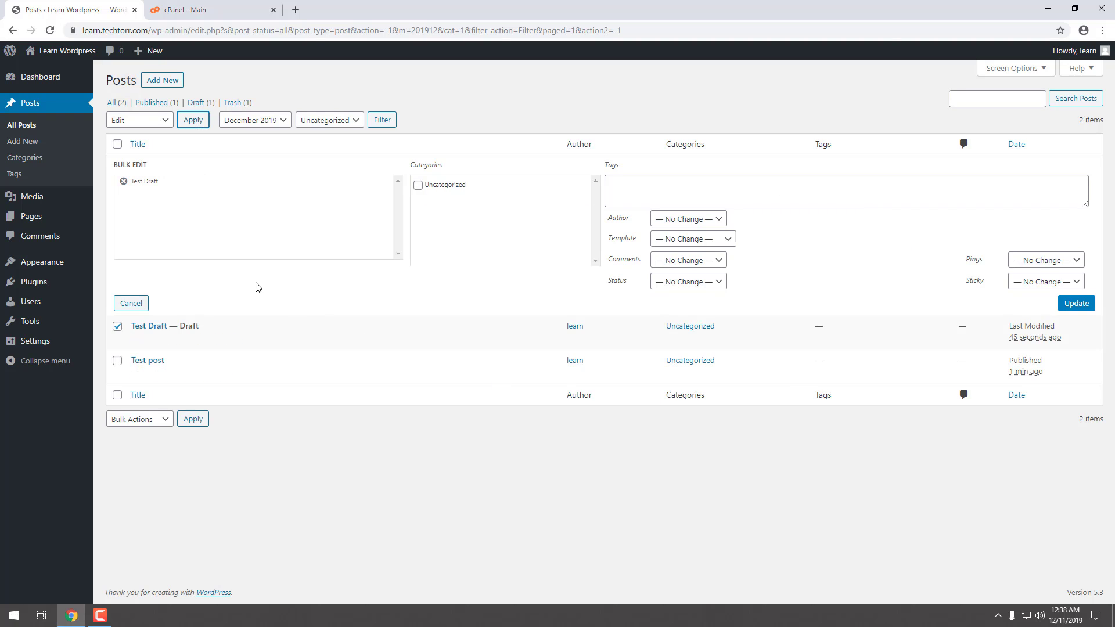
Examine the Author, Template and Comments options in the bulk edit form, leaving each at No Change
left_click(709, 220)
left_click(699, 232)
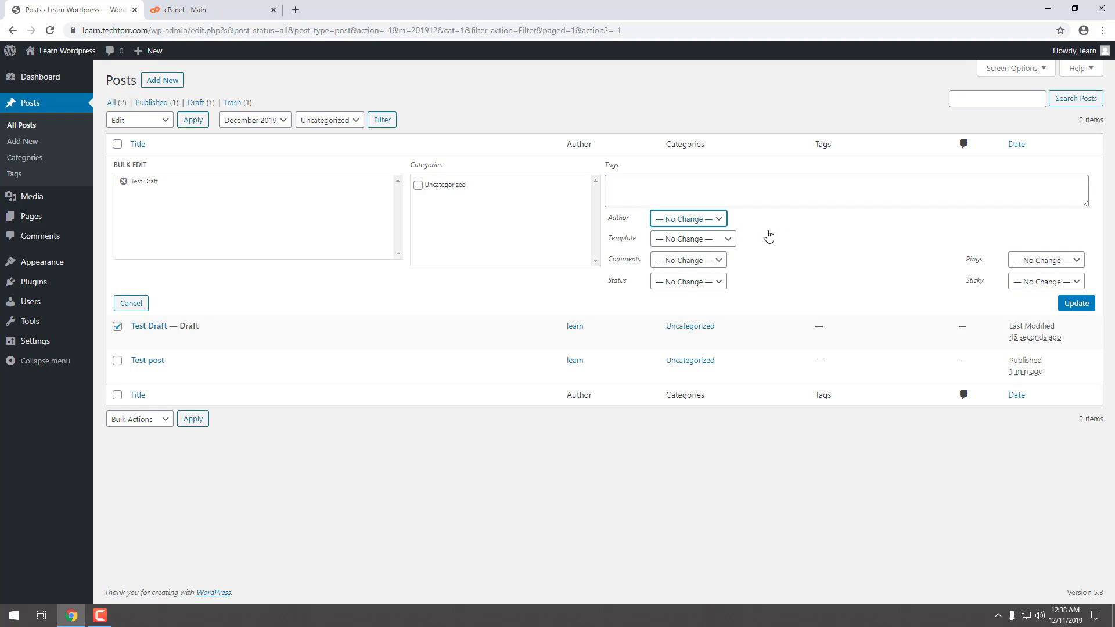
left_click(713, 247)
left_click(789, 236)
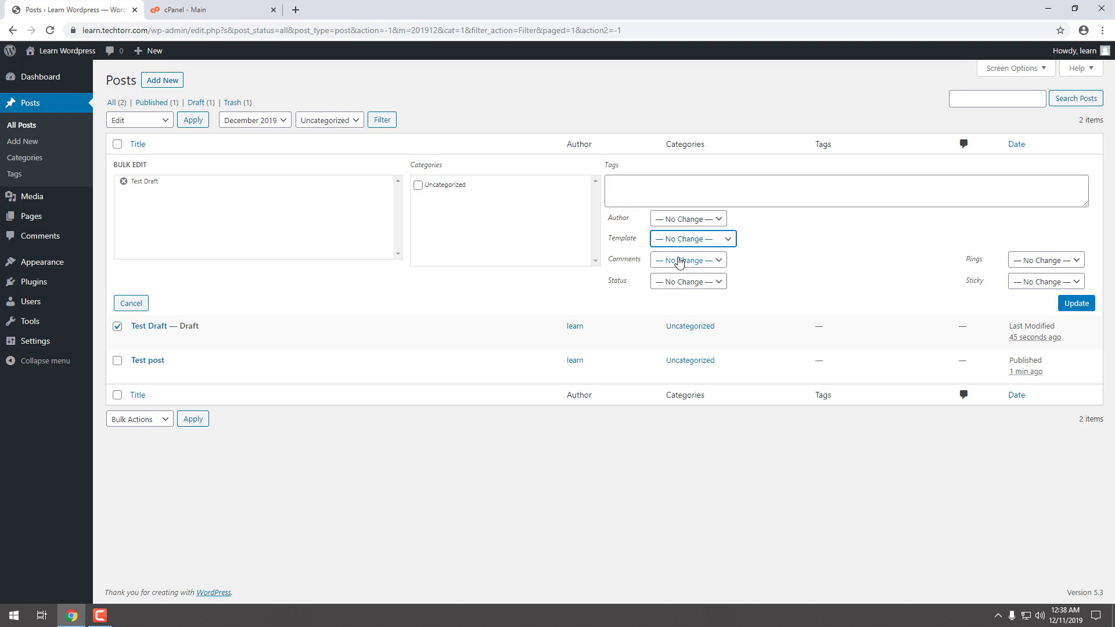
left_click(712, 266)
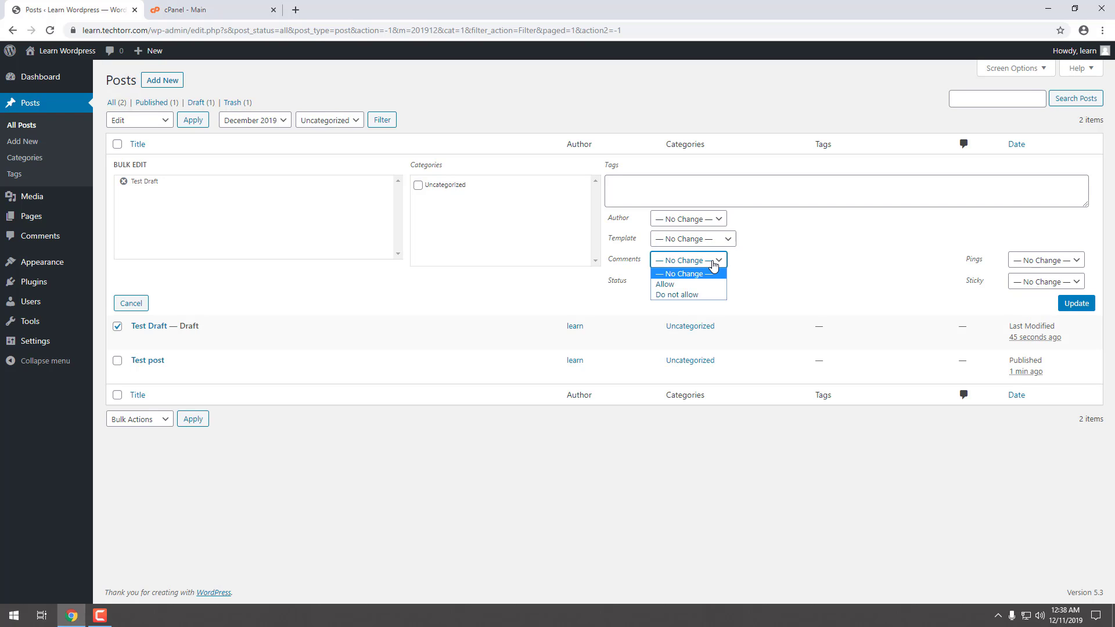
left_click(788, 266)
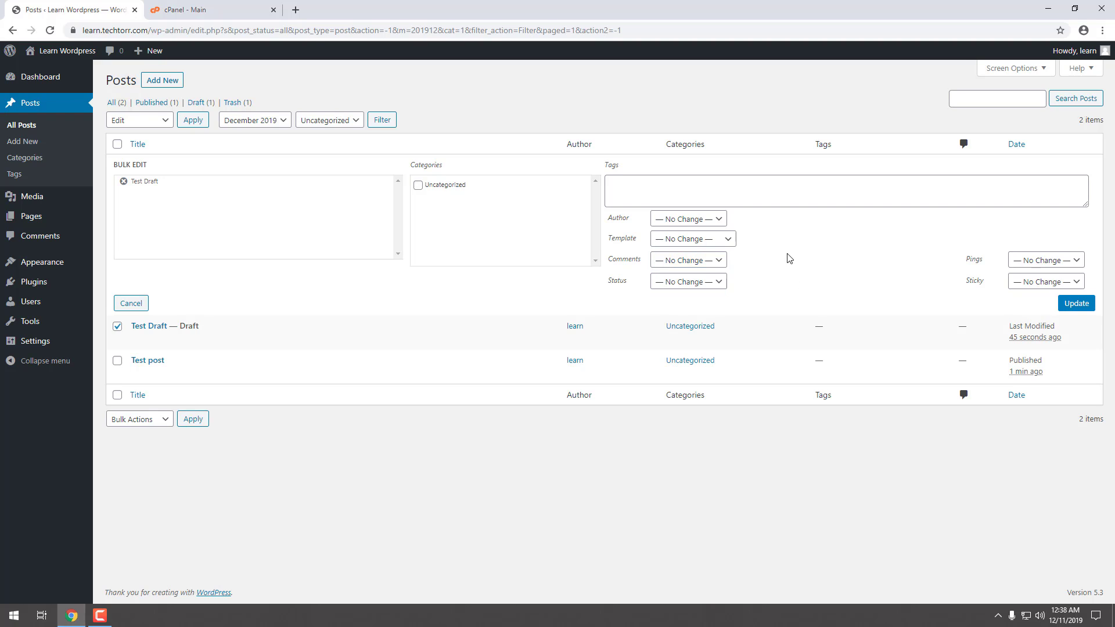
Add a new post category named "Education" with the slug "education_center" and no parent category
left_click(24, 162)
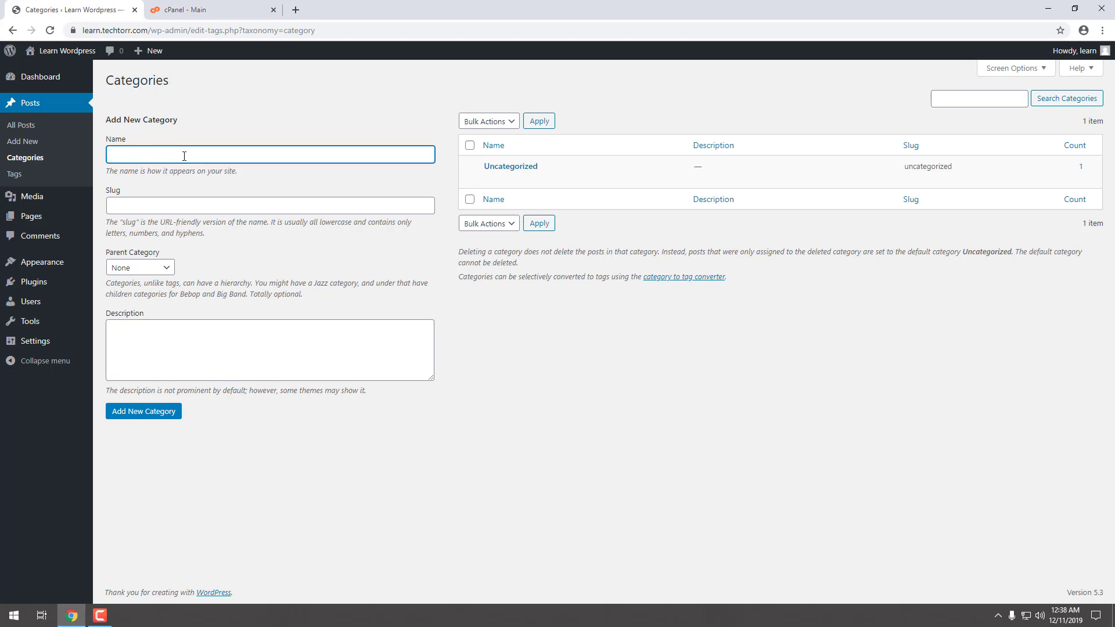
type("Education")
left_click(138, 209)
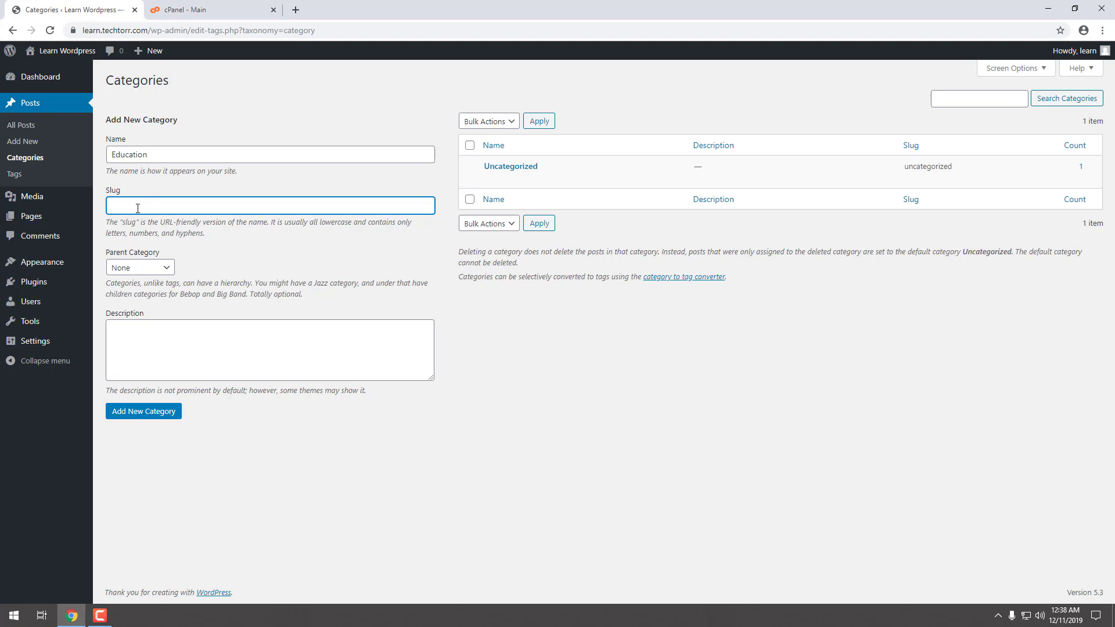
type("education")
type("_center")
left_click(169, 268)
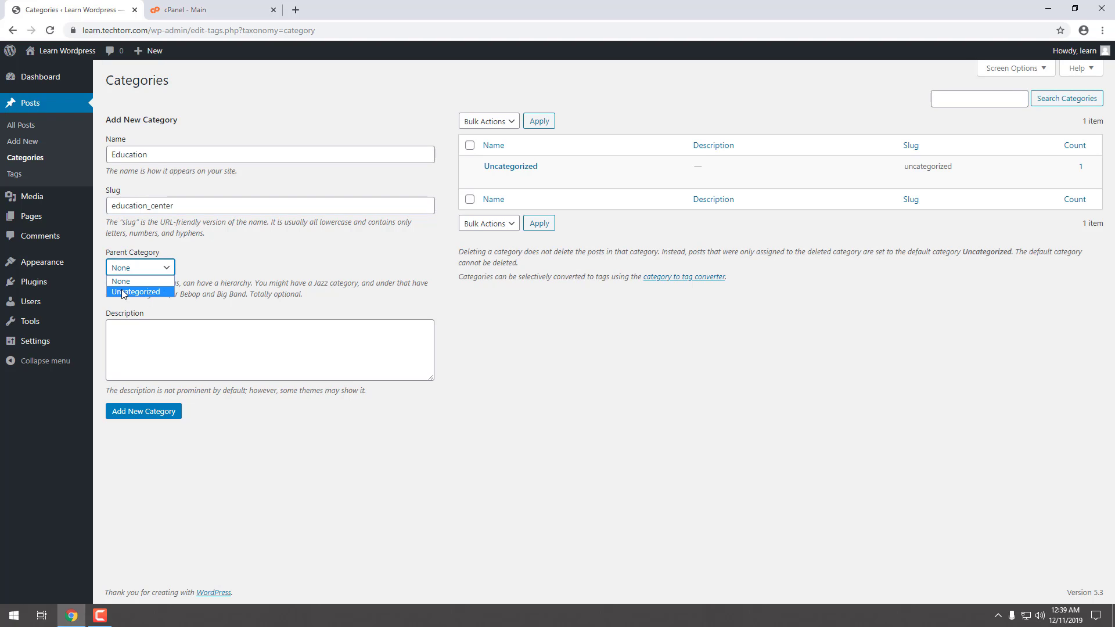
left_click(226, 264)
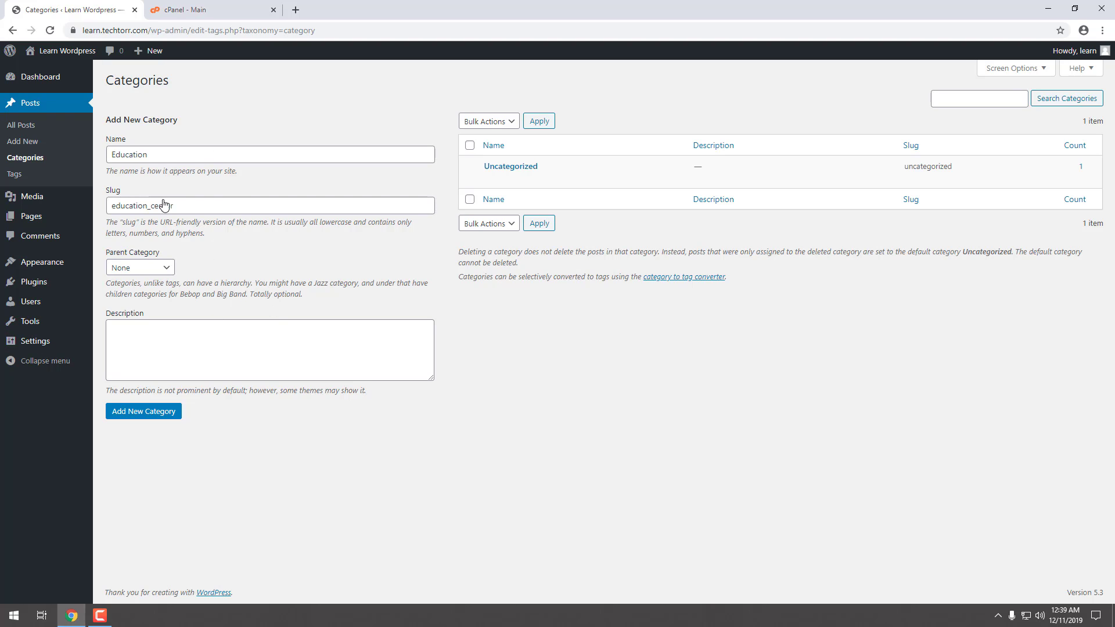
left_click(131, 414)
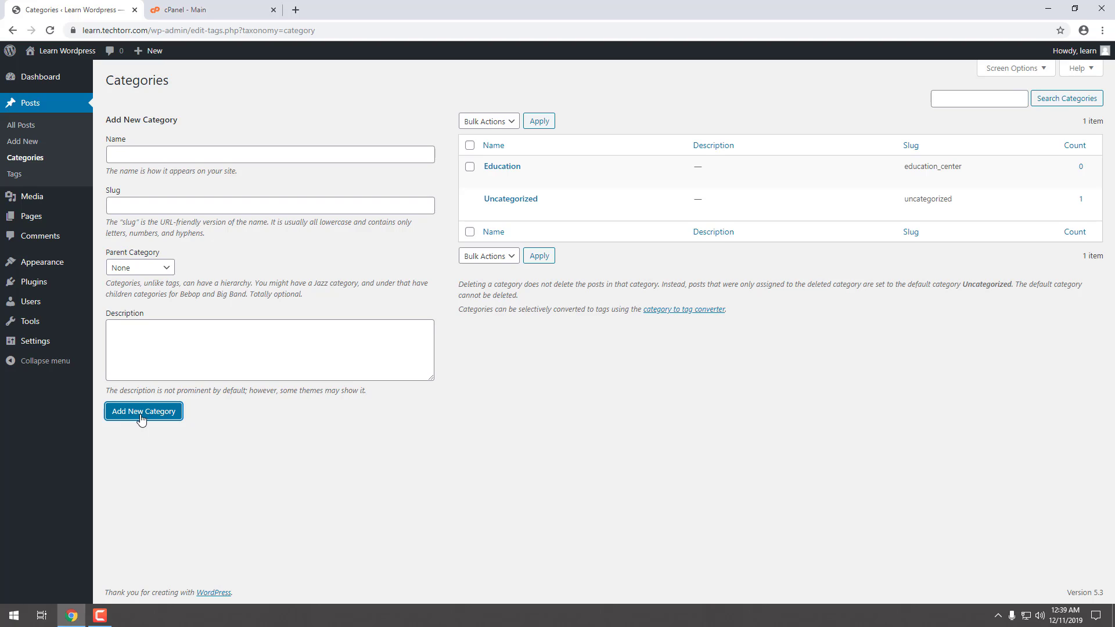
View the Education category's public page, highlight the slug in its web address, and return to the Categories page
mouse_move(525, 164)
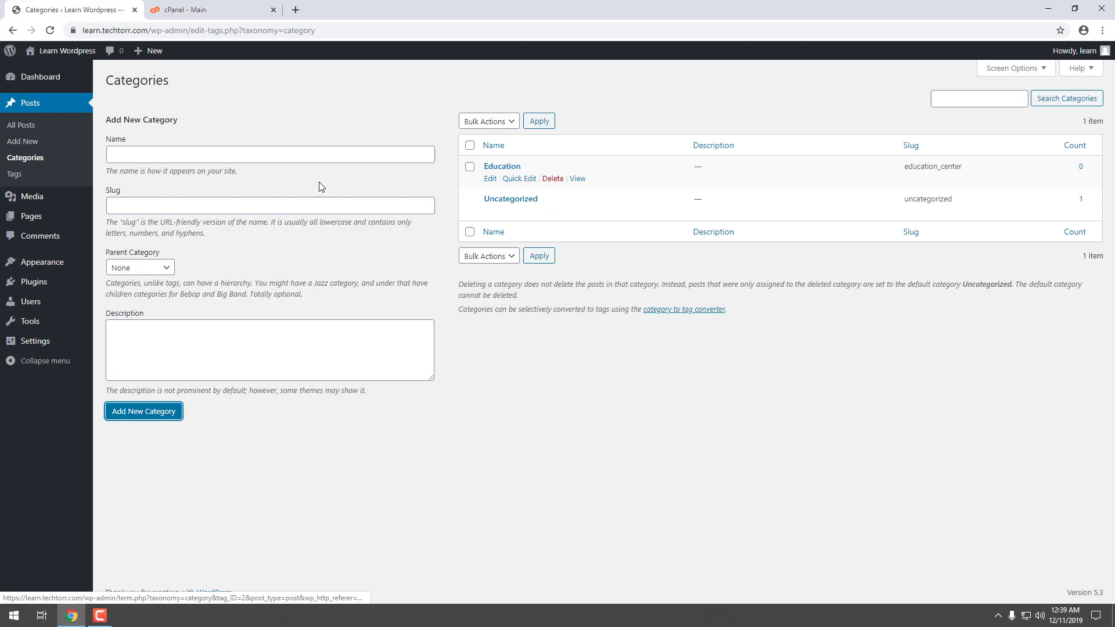
left_click(573, 180)
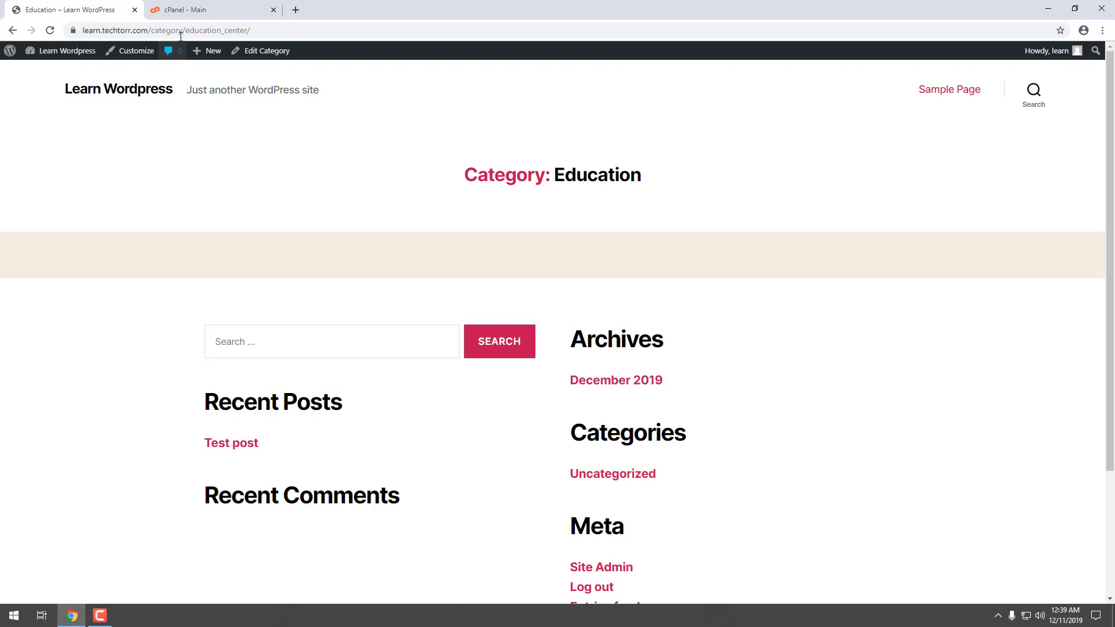
left_click_drag(188, 33, 231, 33)
left_click(251, 32)
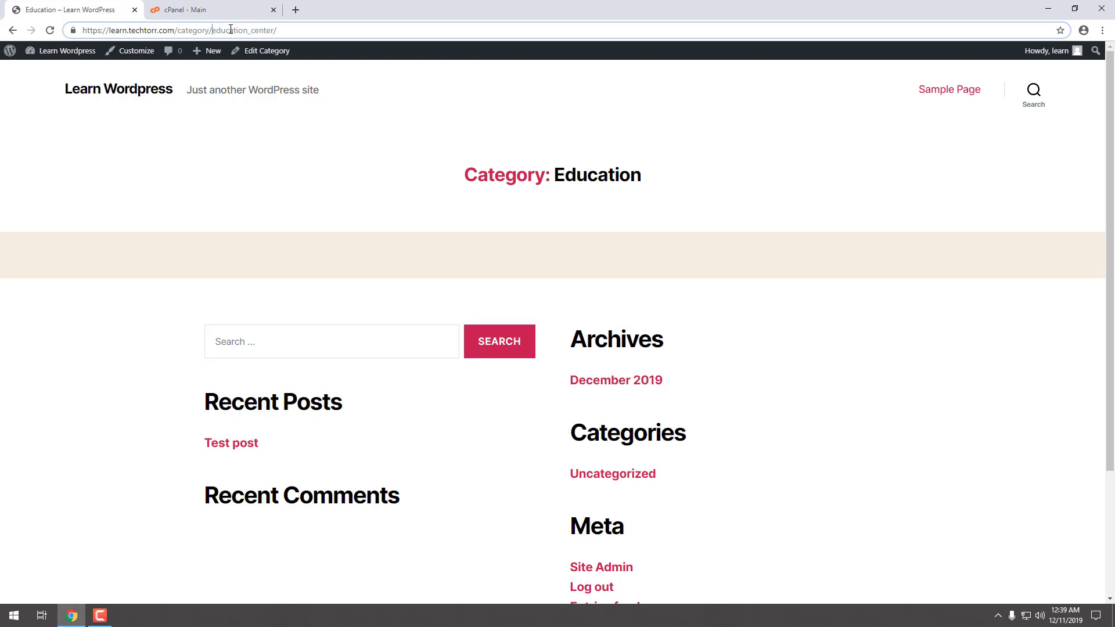
left_click_drag(212, 29, 274, 27)
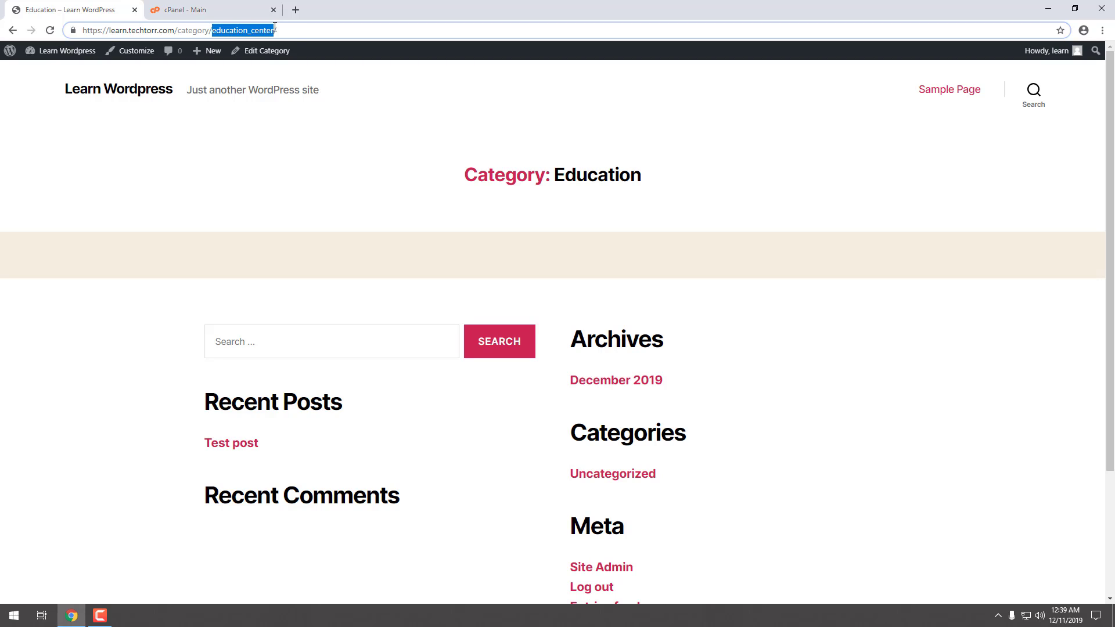
left_click(12, 30)
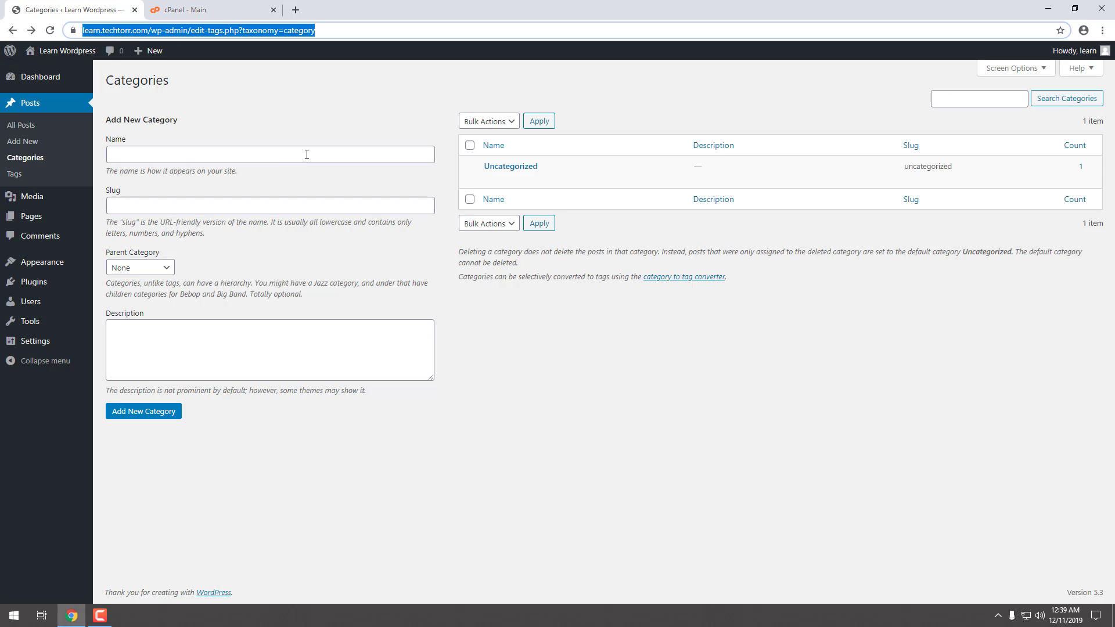
View the post Tags page and go on to the Media Library
left_click(17, 179)
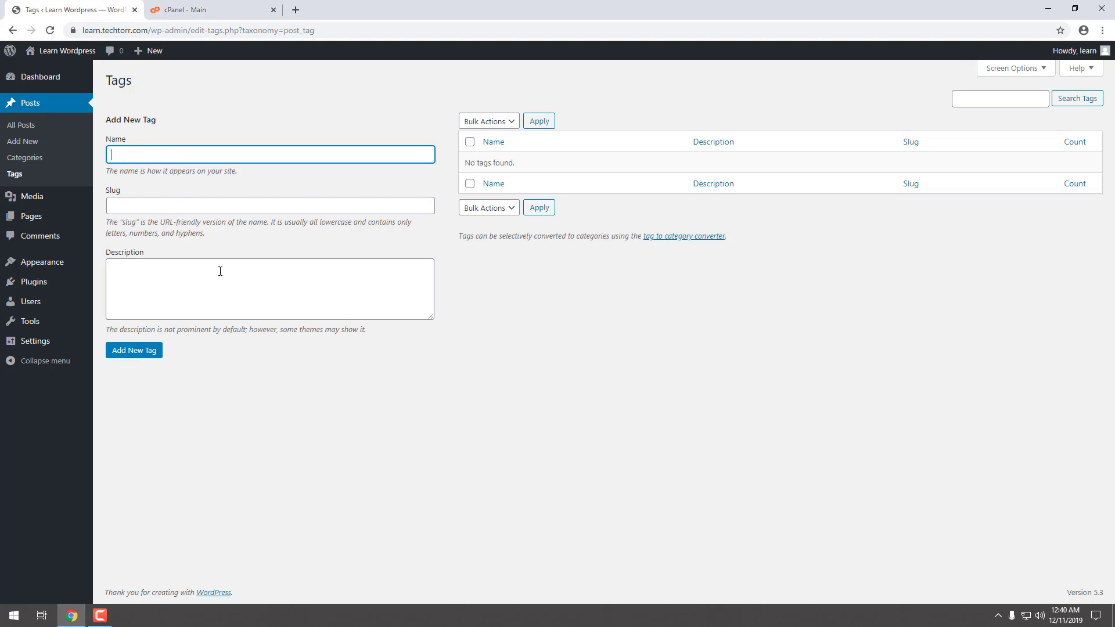
mouse_move(21, 191)
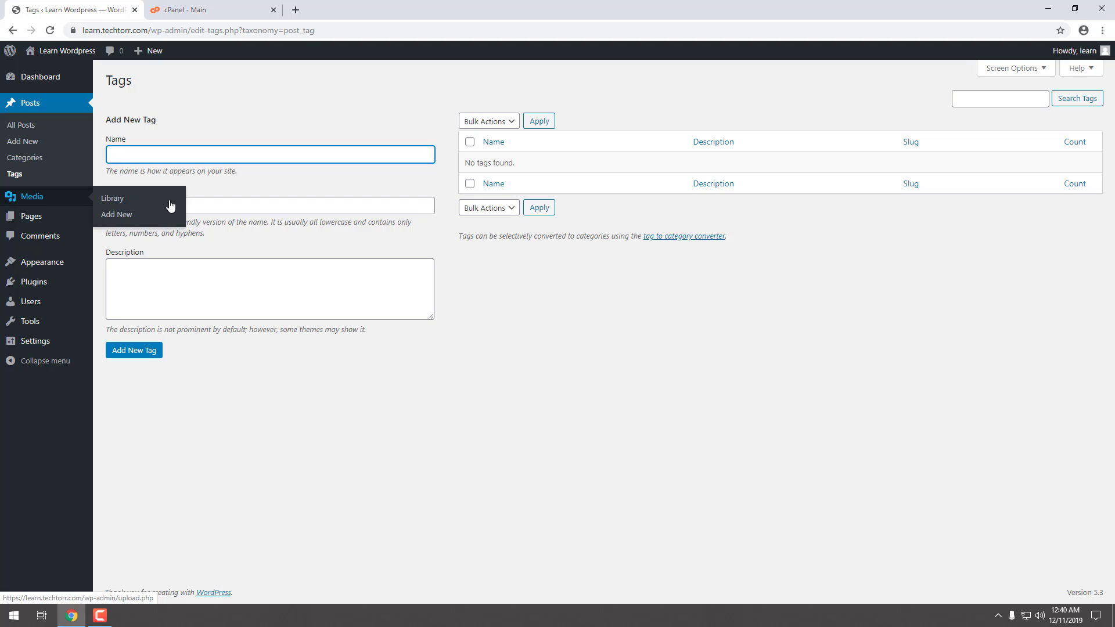
left_click(114, 203)
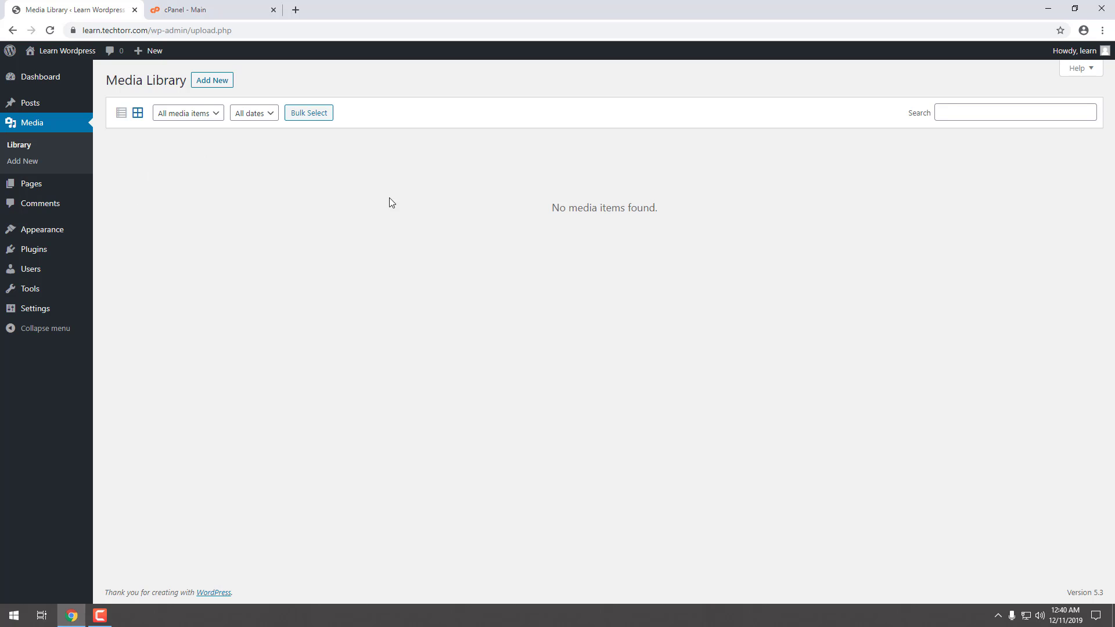
Filter the media library by Images, Audio and Video in turn to view each type
left_click(186, 114)
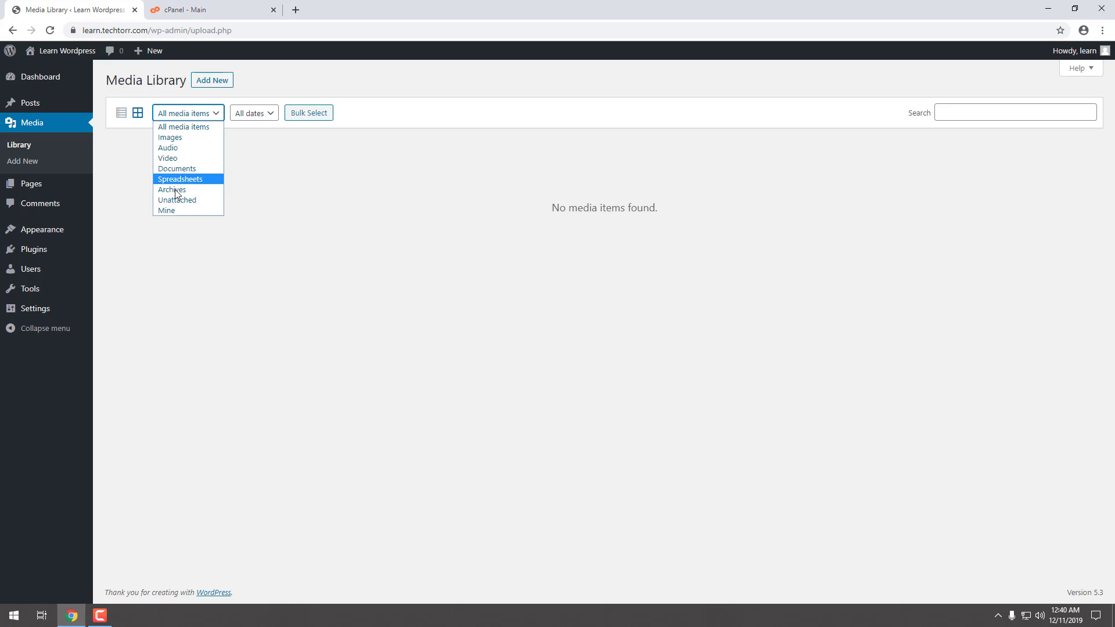
left_click(192, 139)
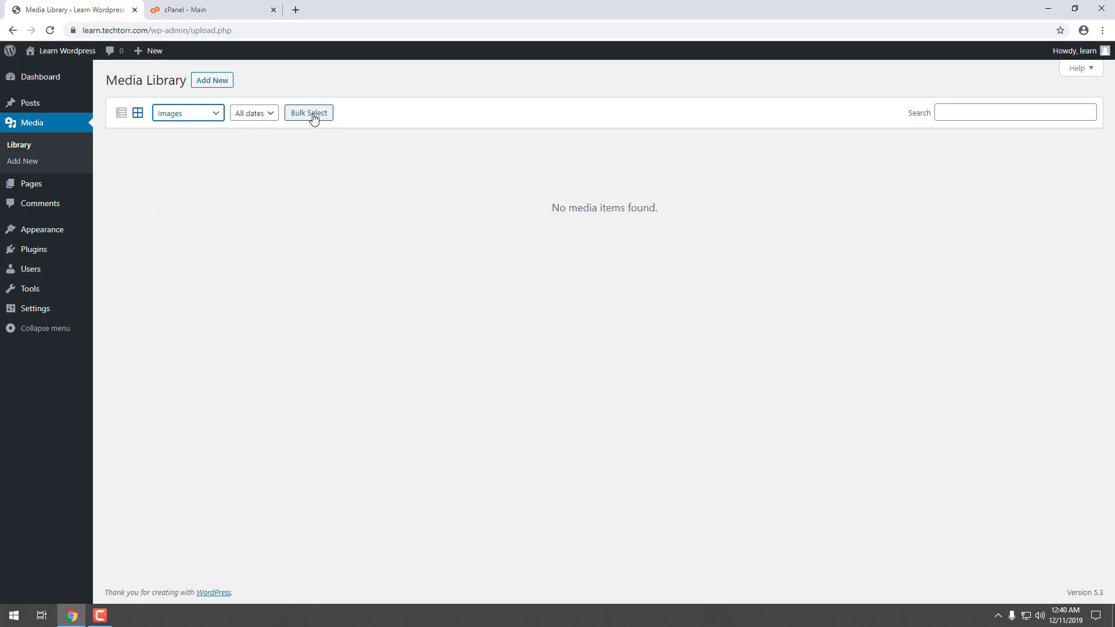
left_click(200, 116)
left_click(189, 150)
left_click(193, 116)
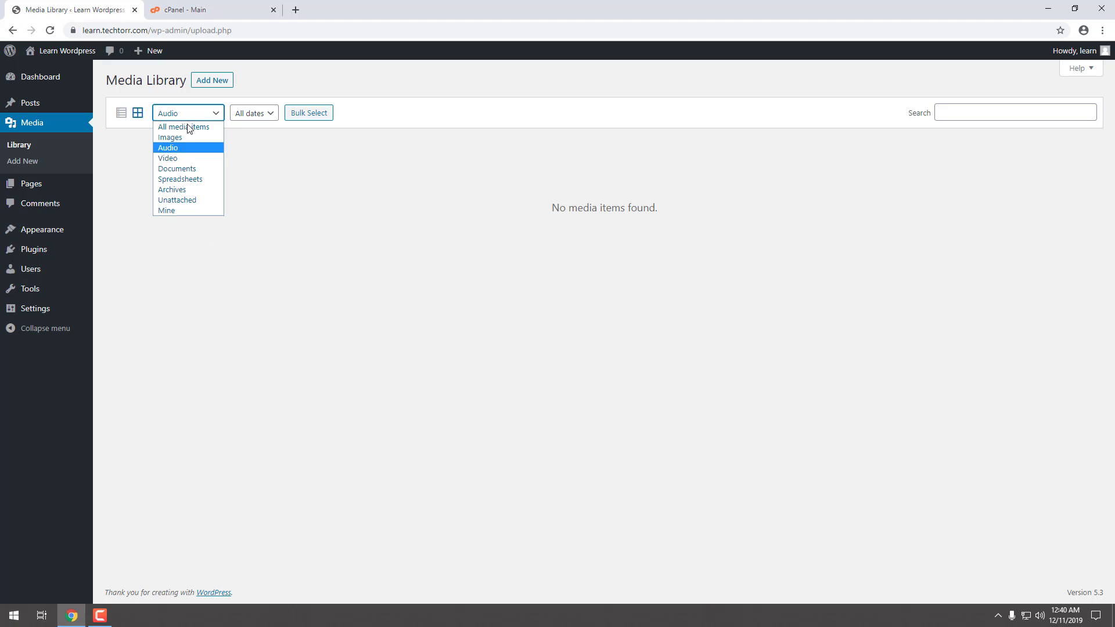
left_click(181, 159)
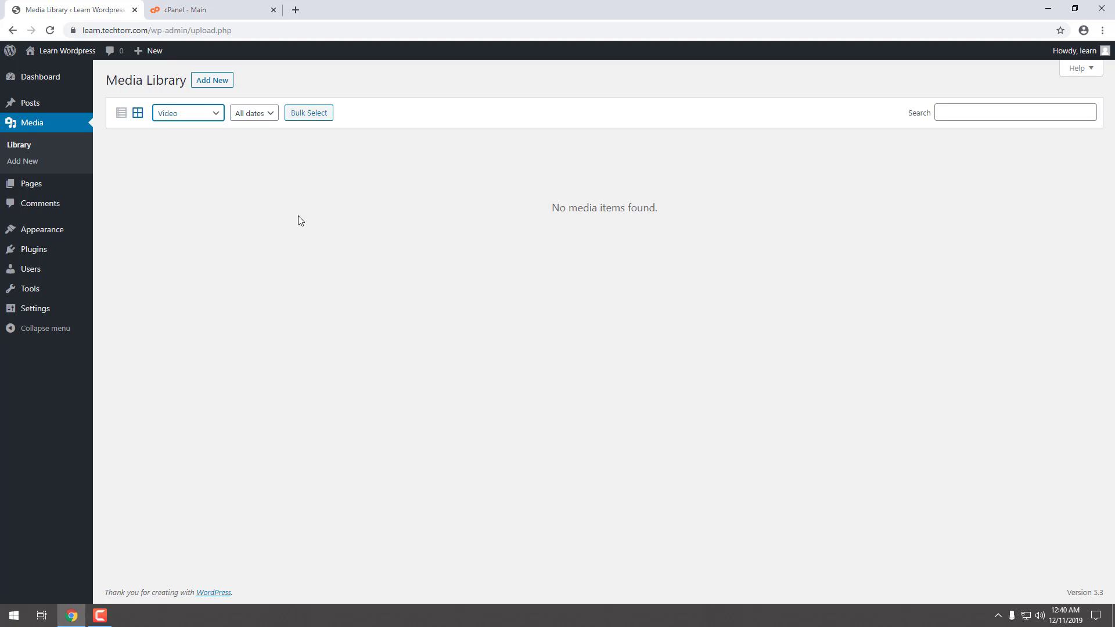
Select the wordpress-5.3 archive from Downloads for upload to the Media Library and go to the Upload New Media page
left_click(225, 85)
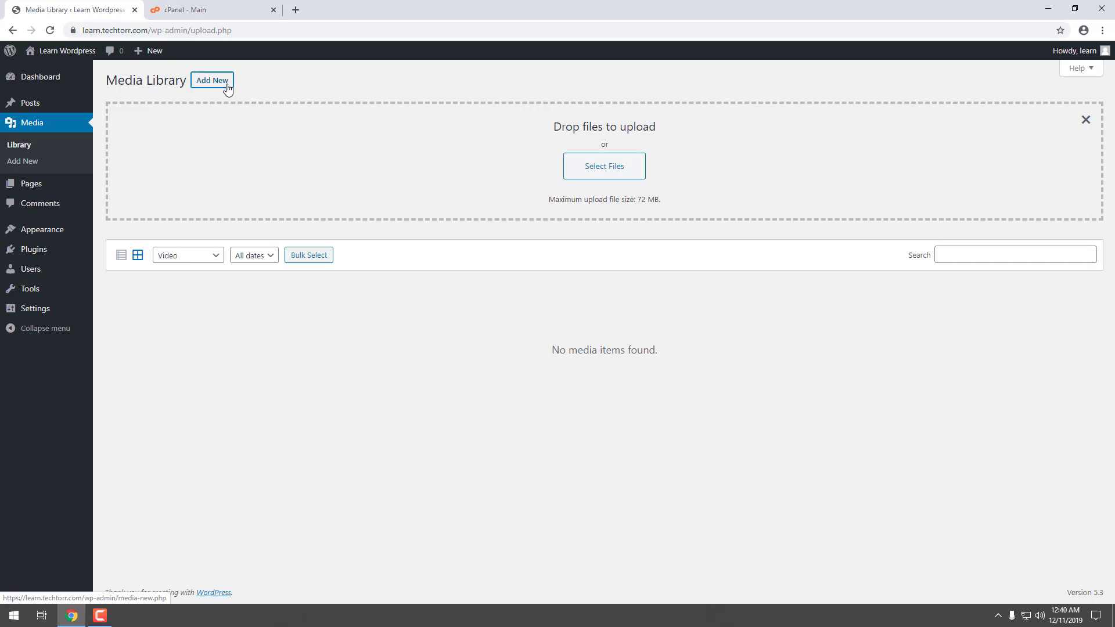
left_click(606, 179)
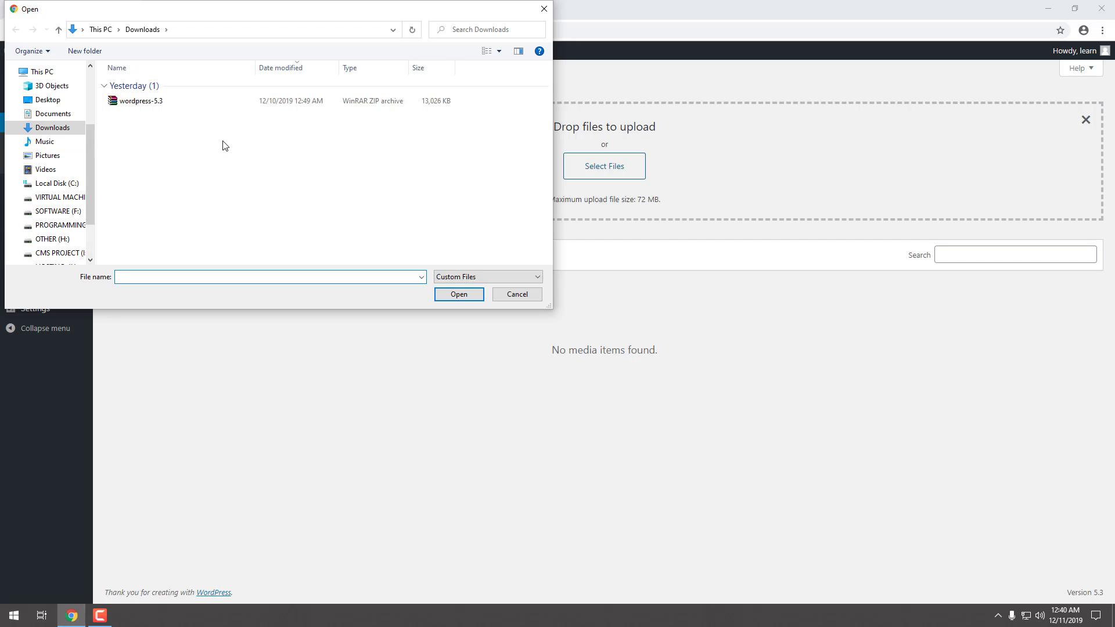
left_click(145, 108)
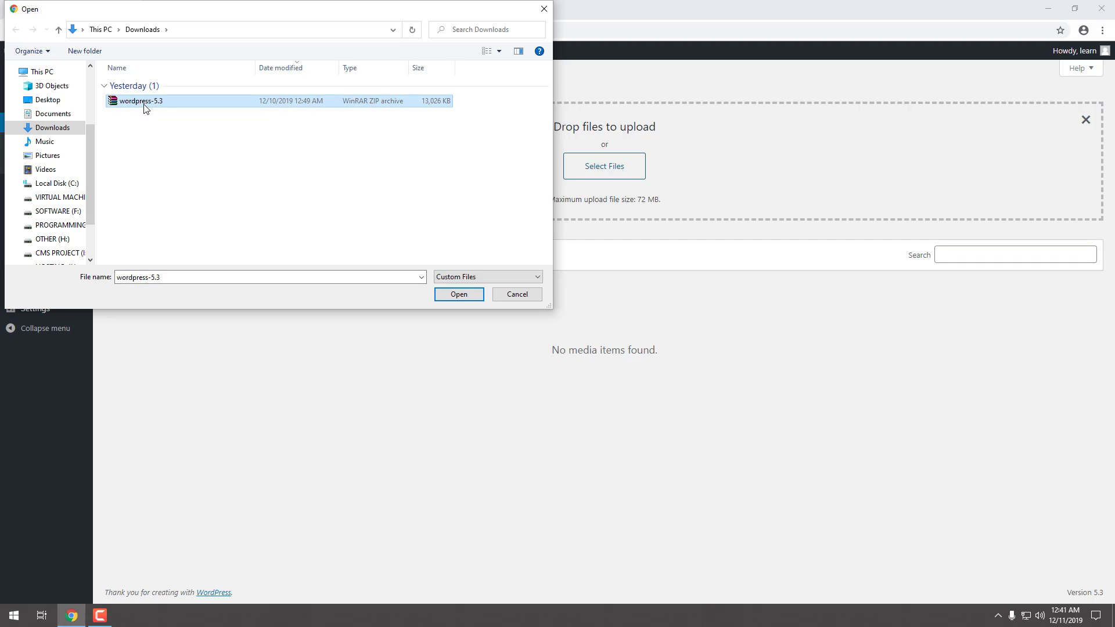
left_click(459, 295)
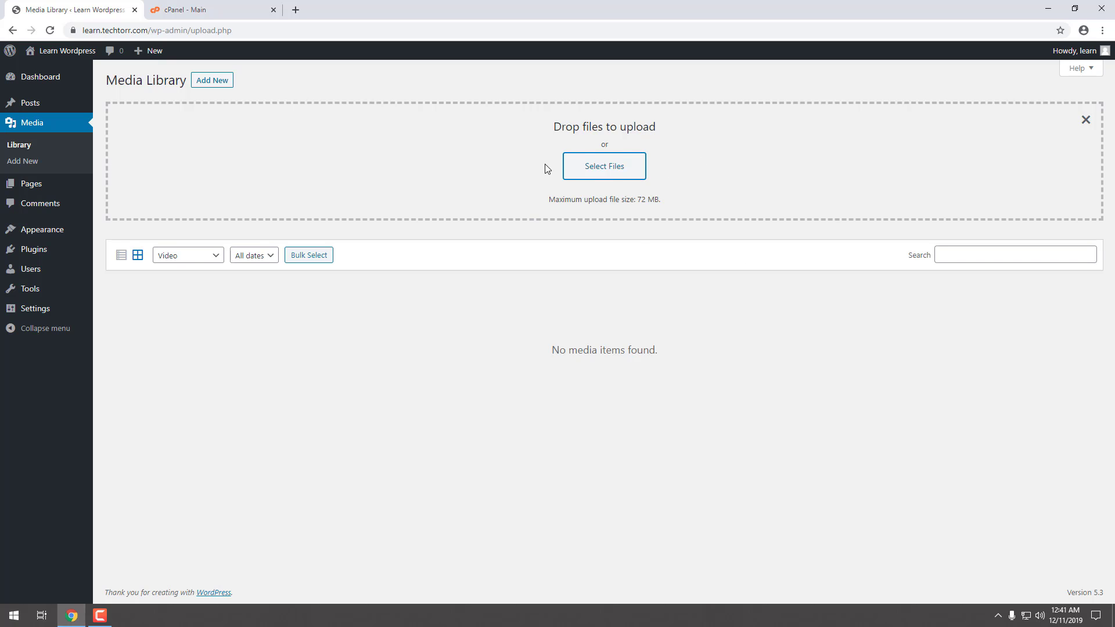
left_click(29, 165)
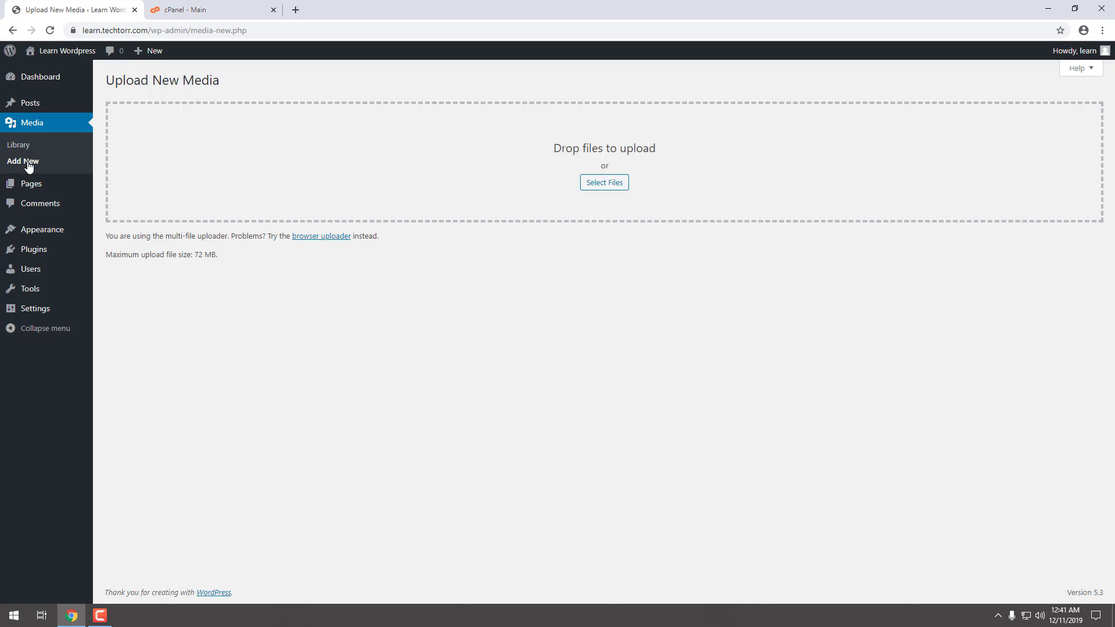
Show the list of all pages and apply its screen options with 20 items per page
mouse_move(28, 186)
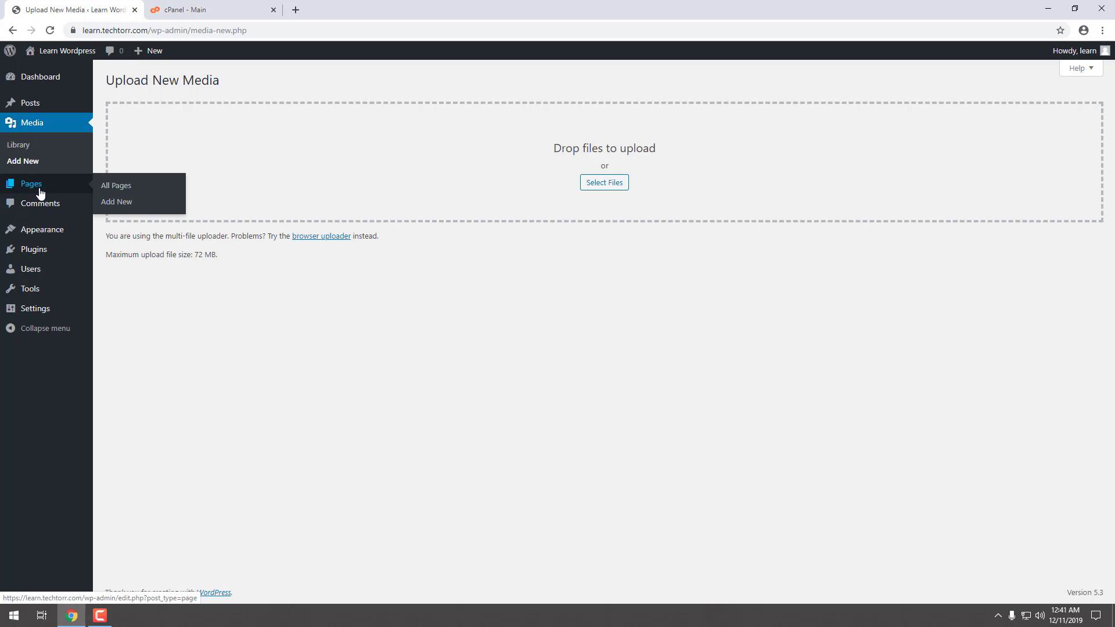
left_click(122, 187)
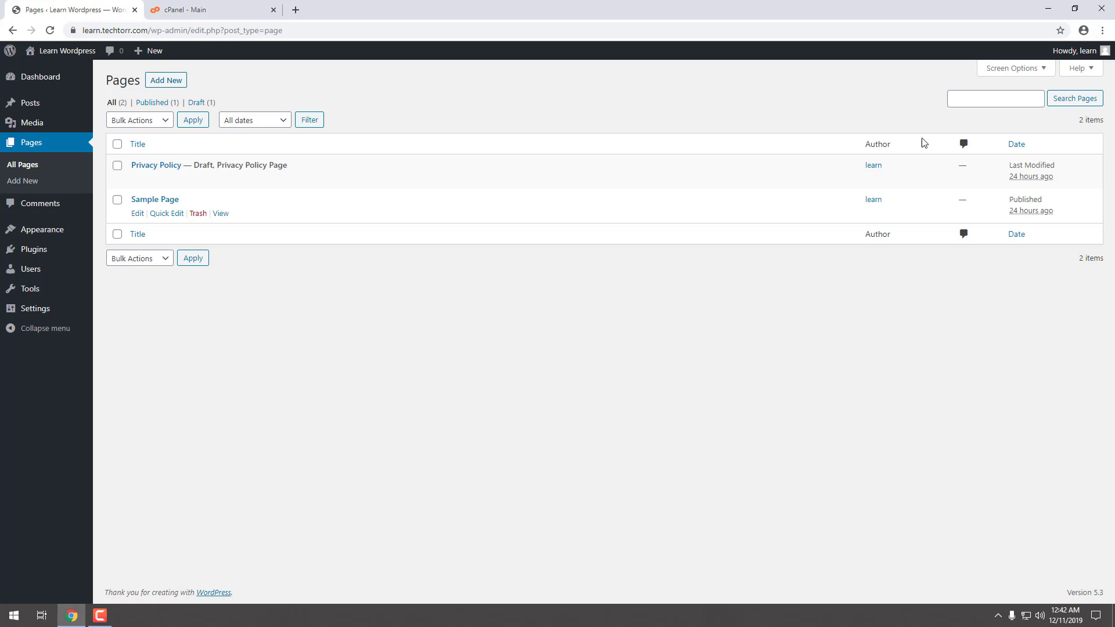
left_click(1033, 69)
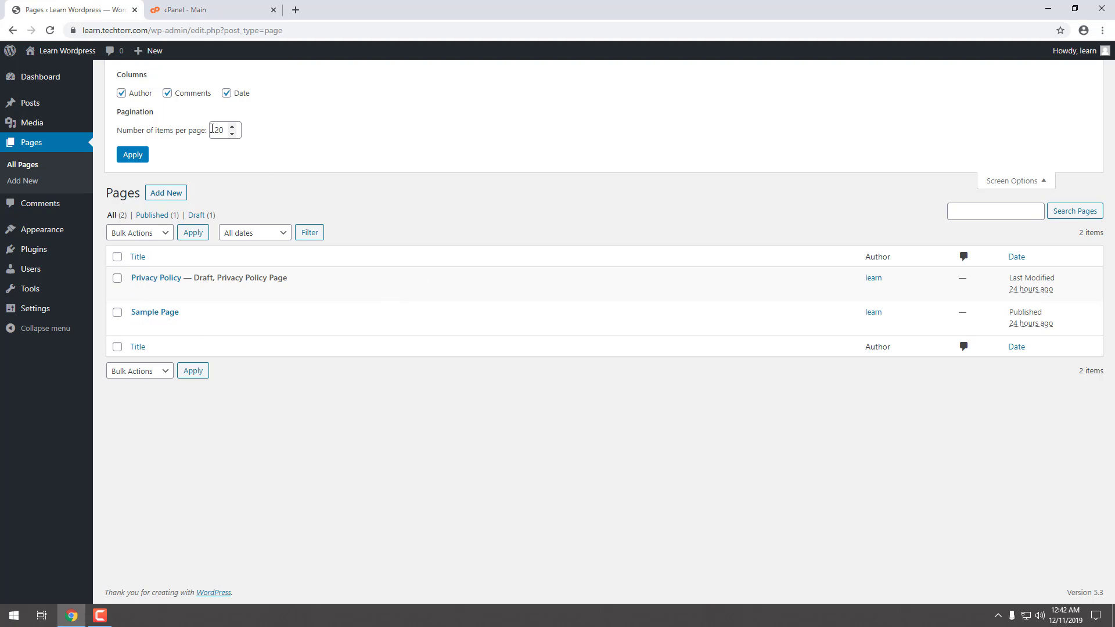
left_click_drag(225, 128, 211, 130)
left_click(133, 154)
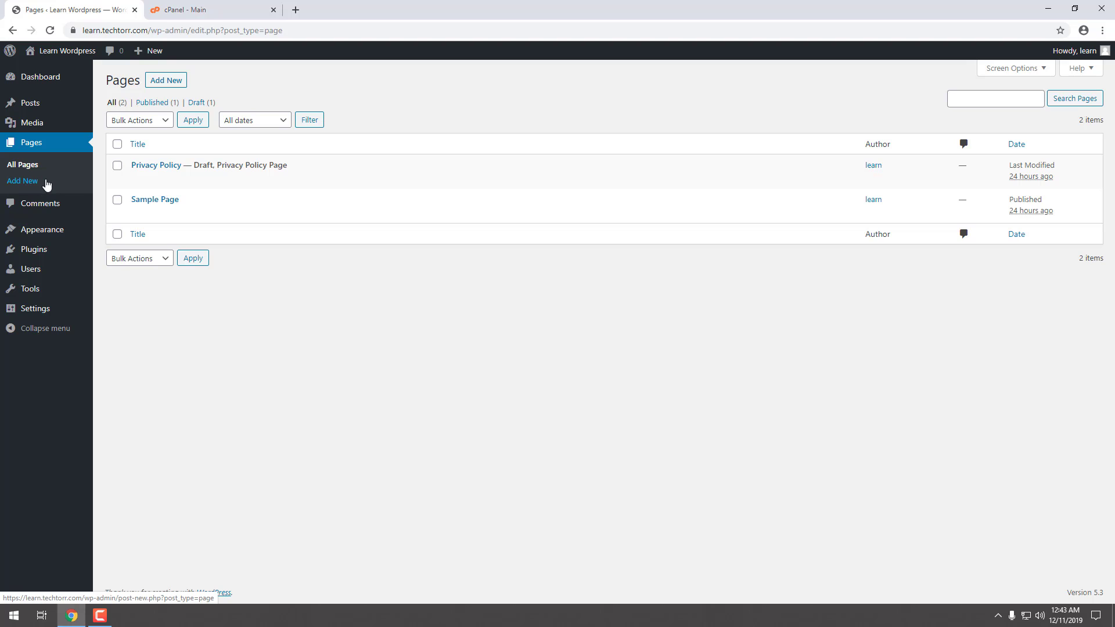
View the blank new-page editor and go on to the Comments page and its screen options
left_click(174, 85)
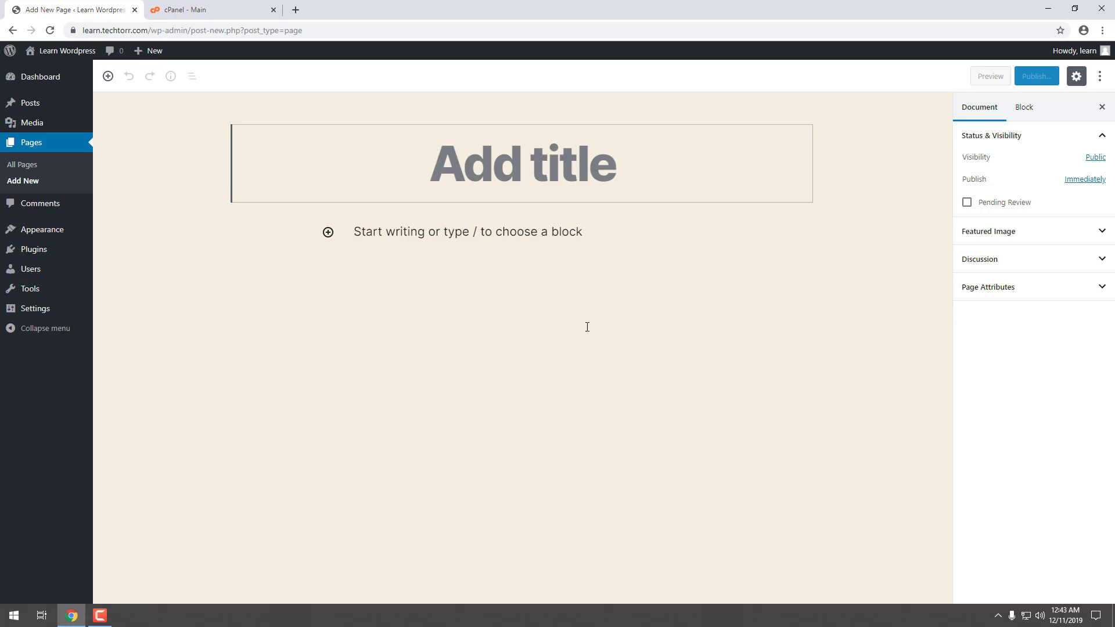
left_click(39, 204)
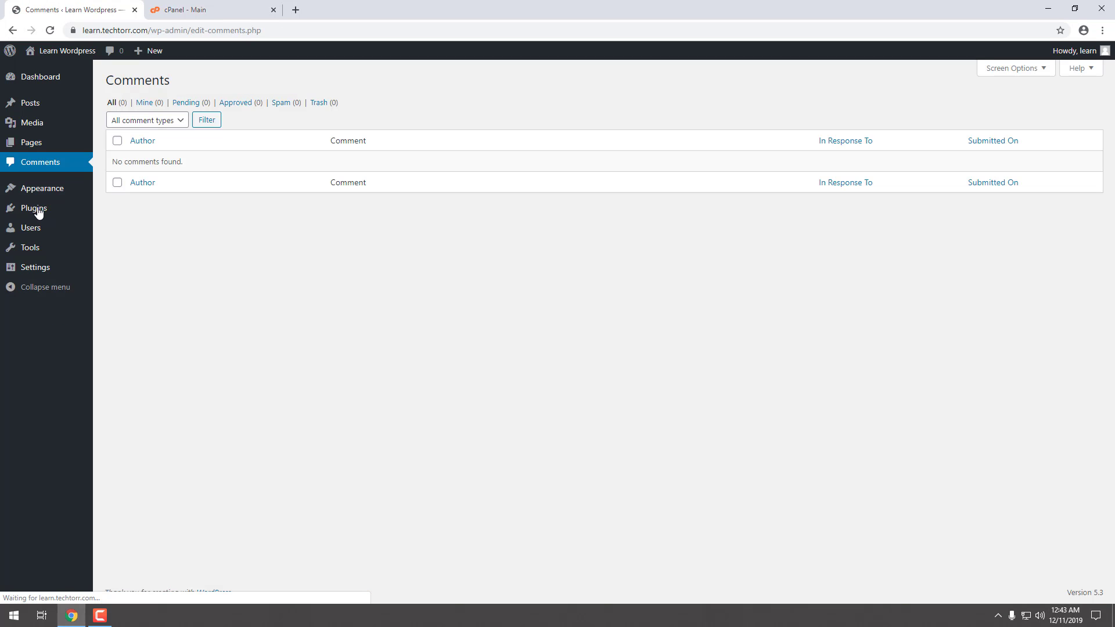
mouse_move(42, 212)
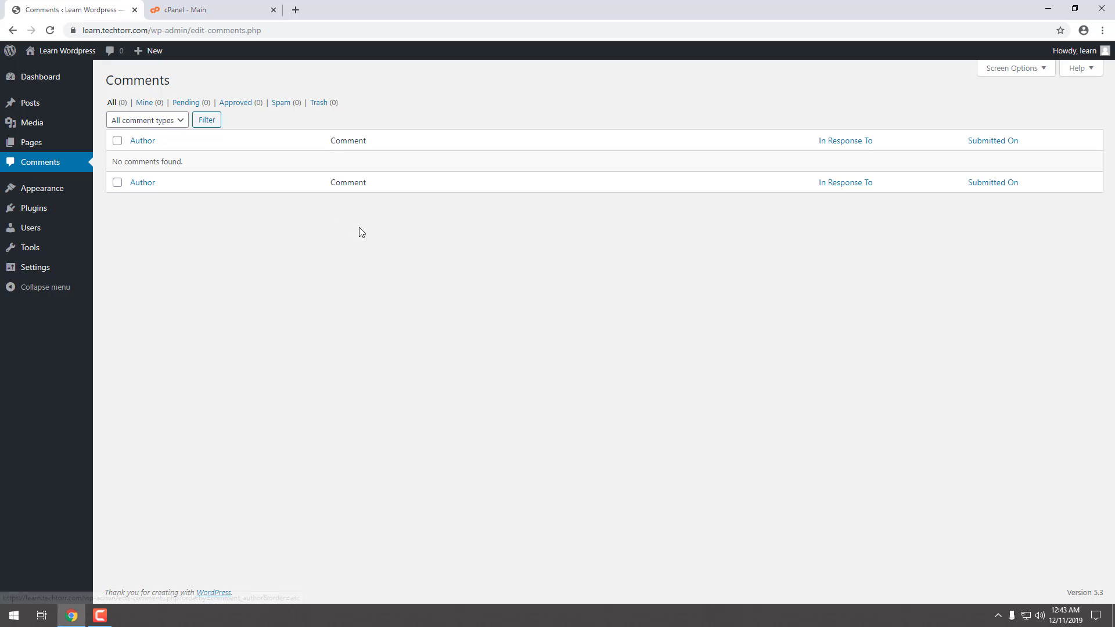
left_click(1002, 72)
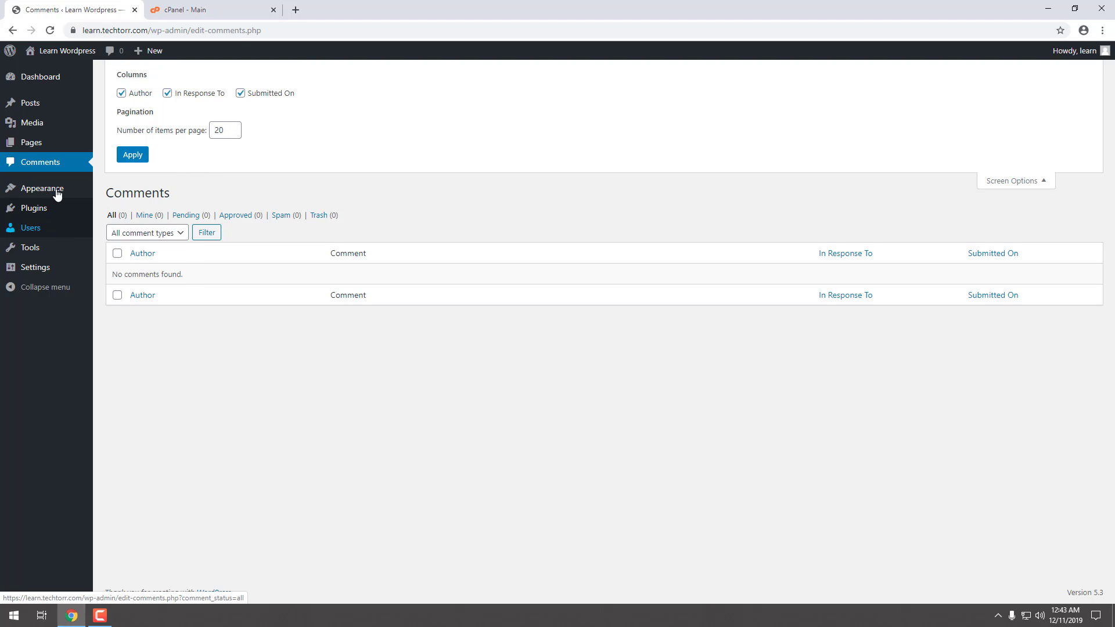
View the installed themes and go on to the Widgets page
mouse_move(53, 193)
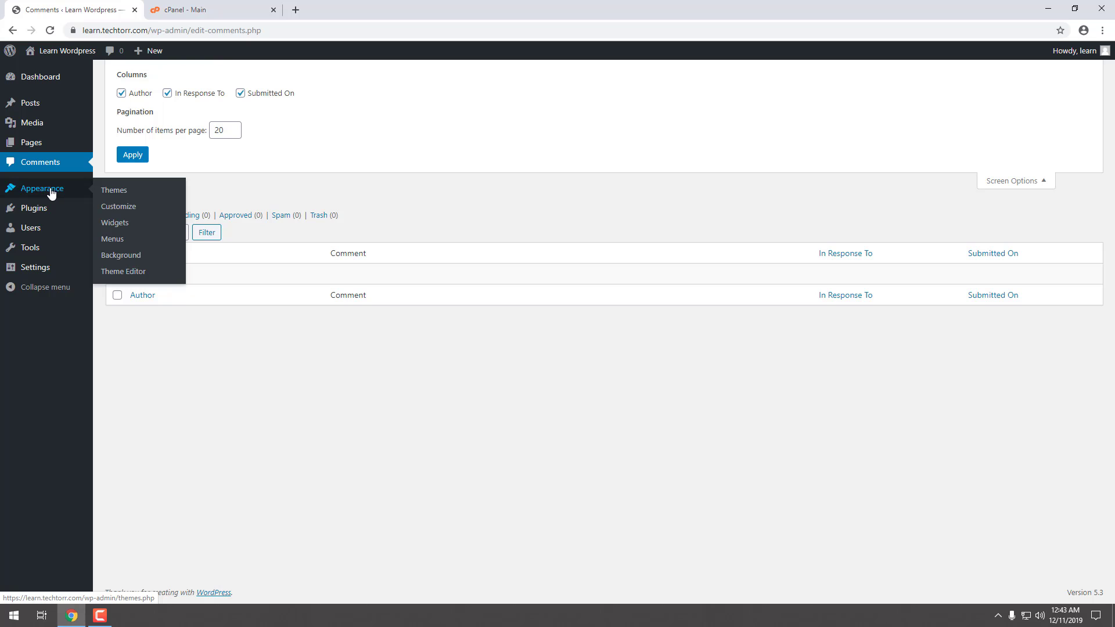
left_click(114, 195)
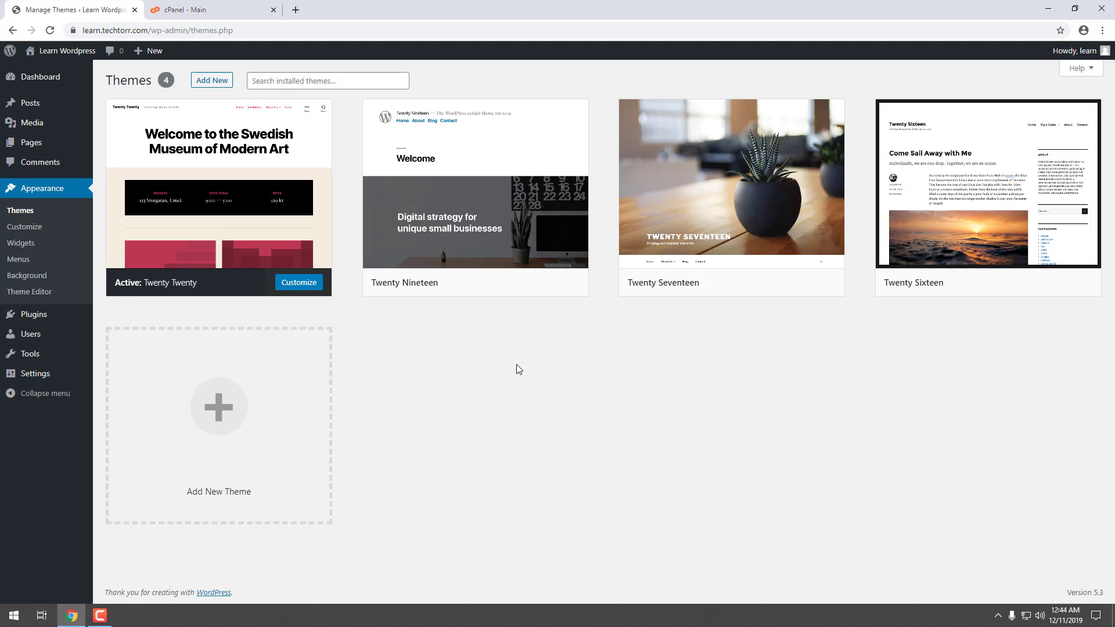
left_click(19, 248)
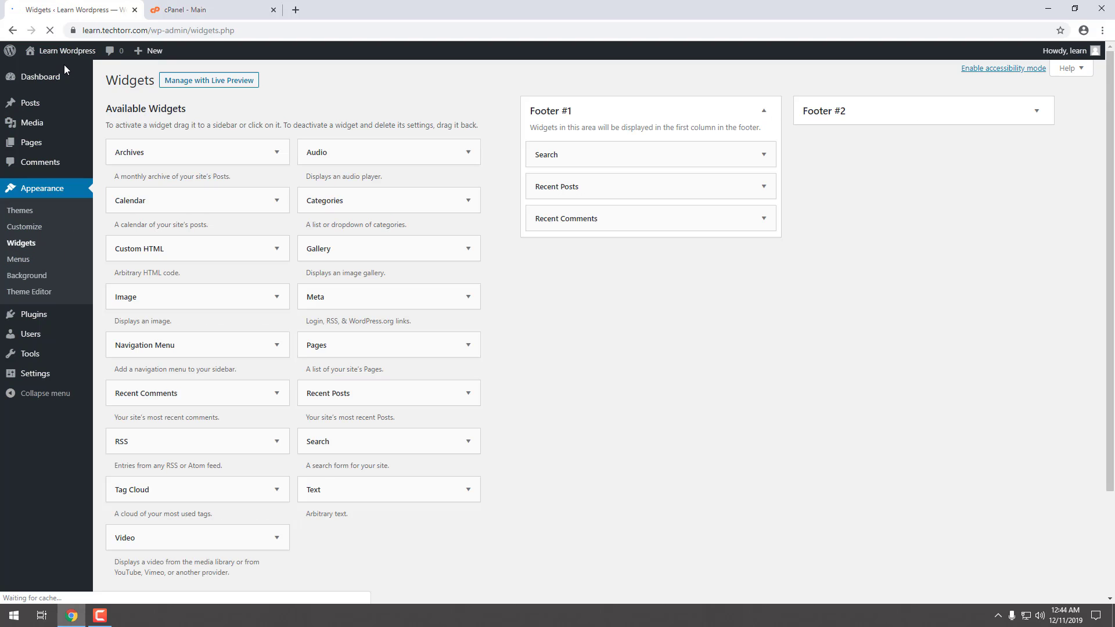
Open the live site in a new browser tab and view the widgets in its footer
mouse_move(61, 51)
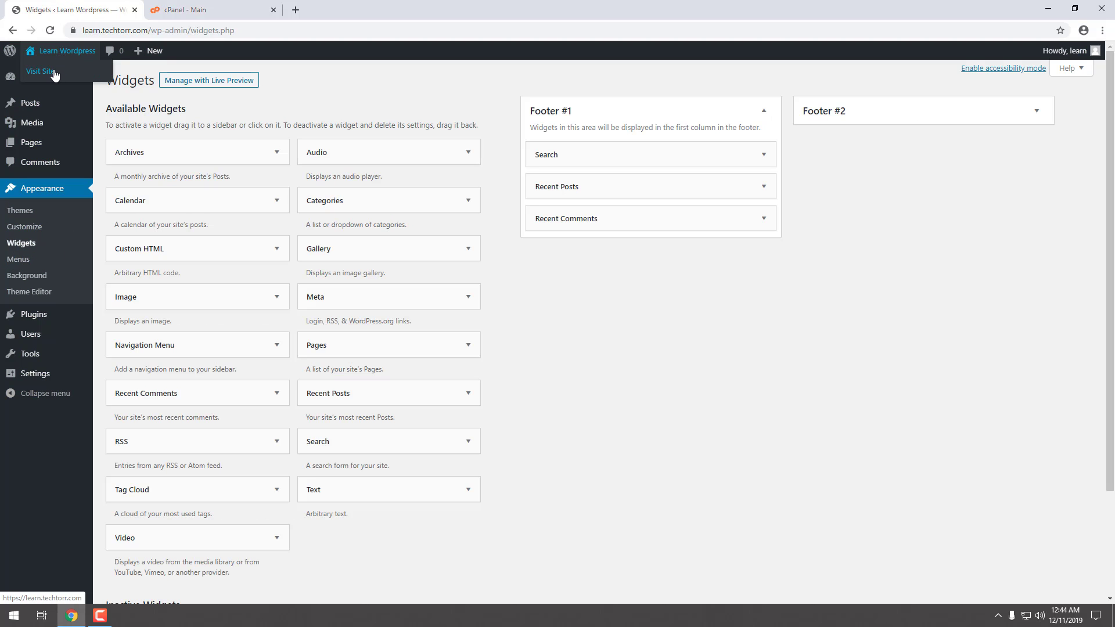
right_click(53, 71)
left_click(87, 79)
left_click(199, 10)
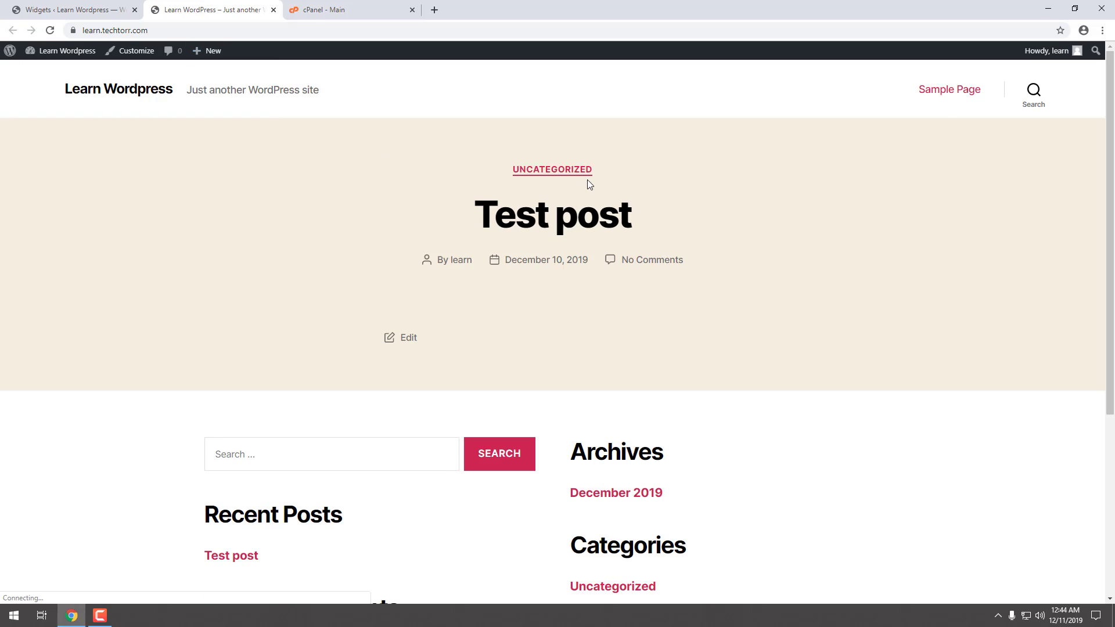
scroll(701, 358, "down", 1)
scroll(701, 359, "down", 4)
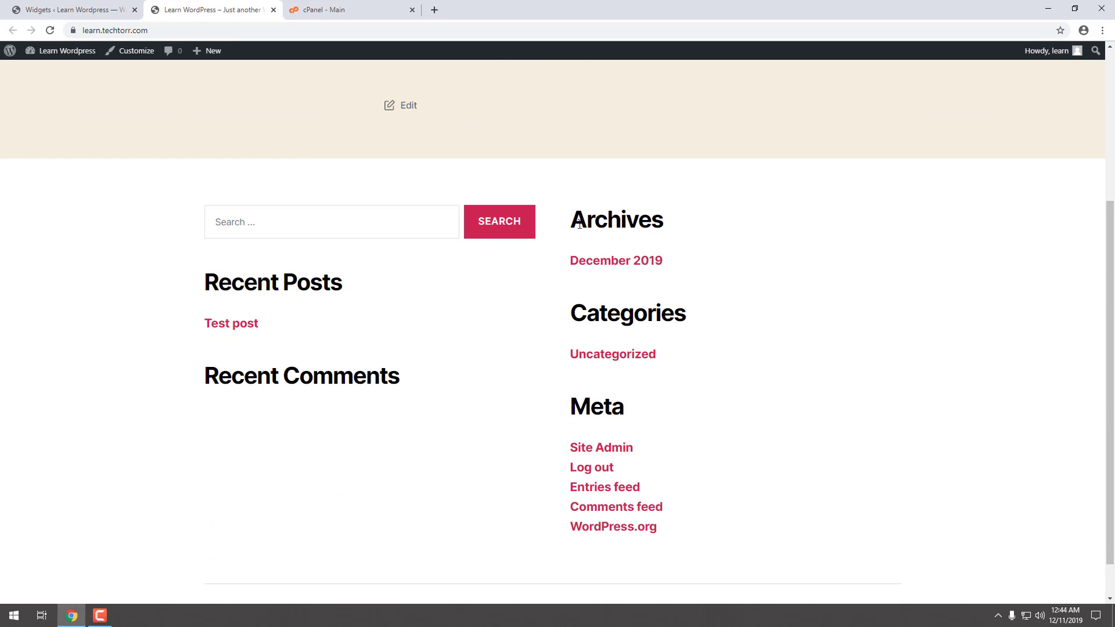
Highlight the Archives, Categories and Meta headings in the live site's footer and return to the Widgets page
left_click_drag(588, 211, 610, 262)
left_click(726, 300)
left_click_drag(587, 321, 619, 322)
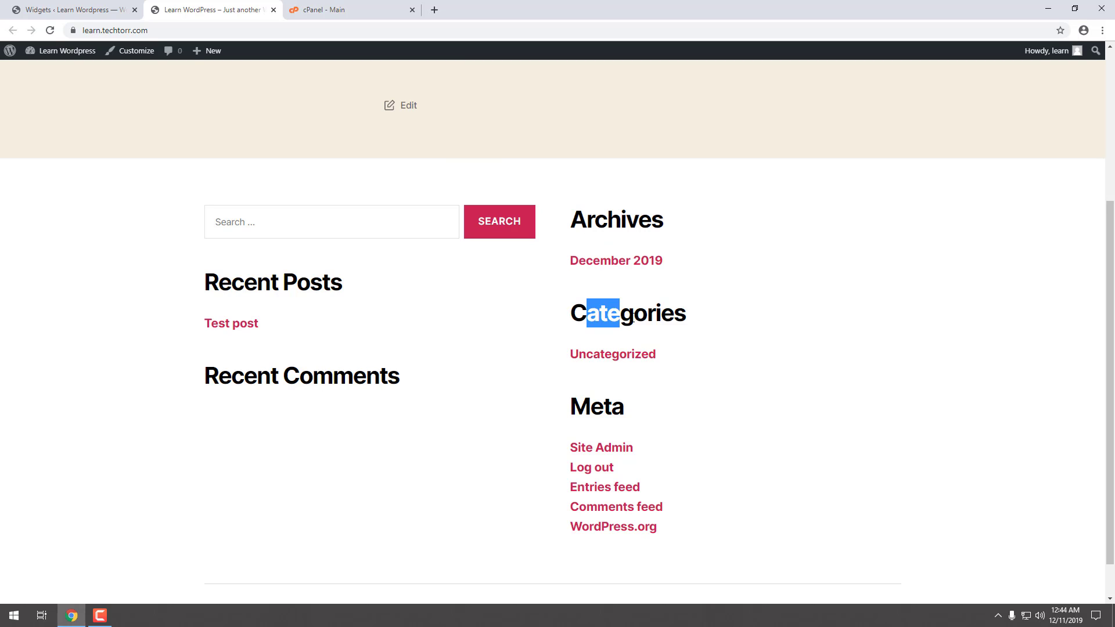
left_click(666, 398)
left_click_drag(579, 401, 611, 404)
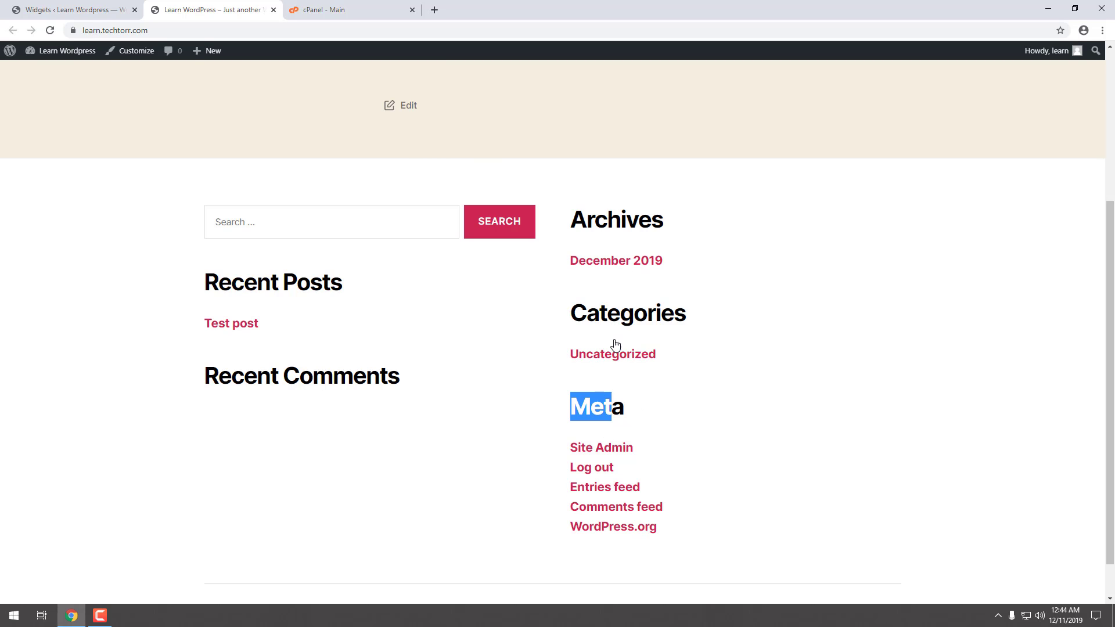
left_click(70, 10)
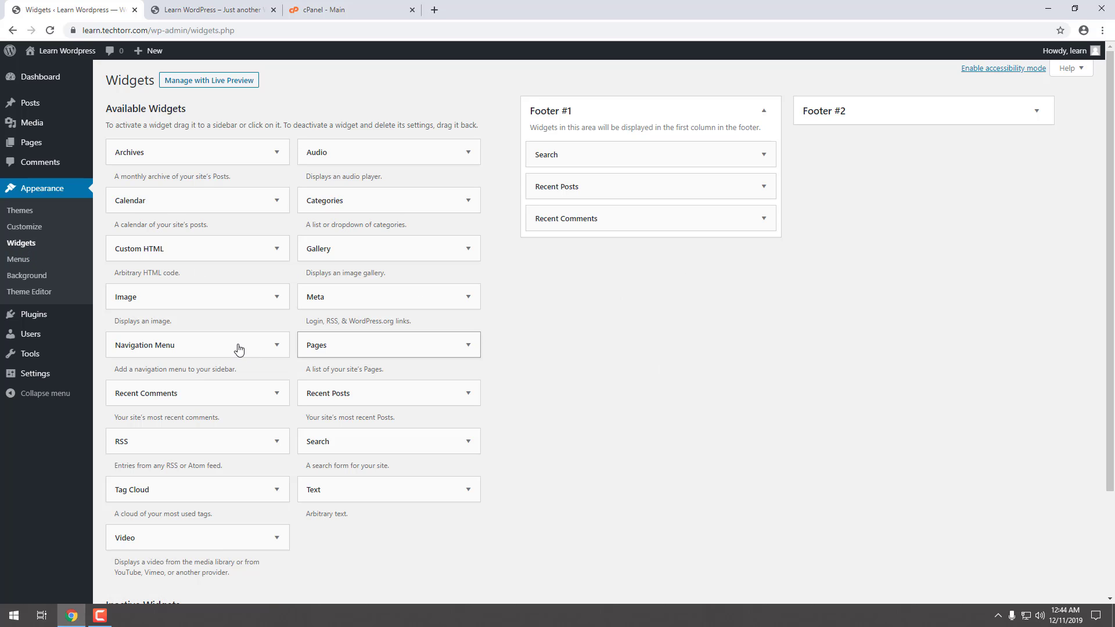
Open the Menus page and compare it with the navigation link in the live site's header
left_click(23, 263)
left_click(209, 10)
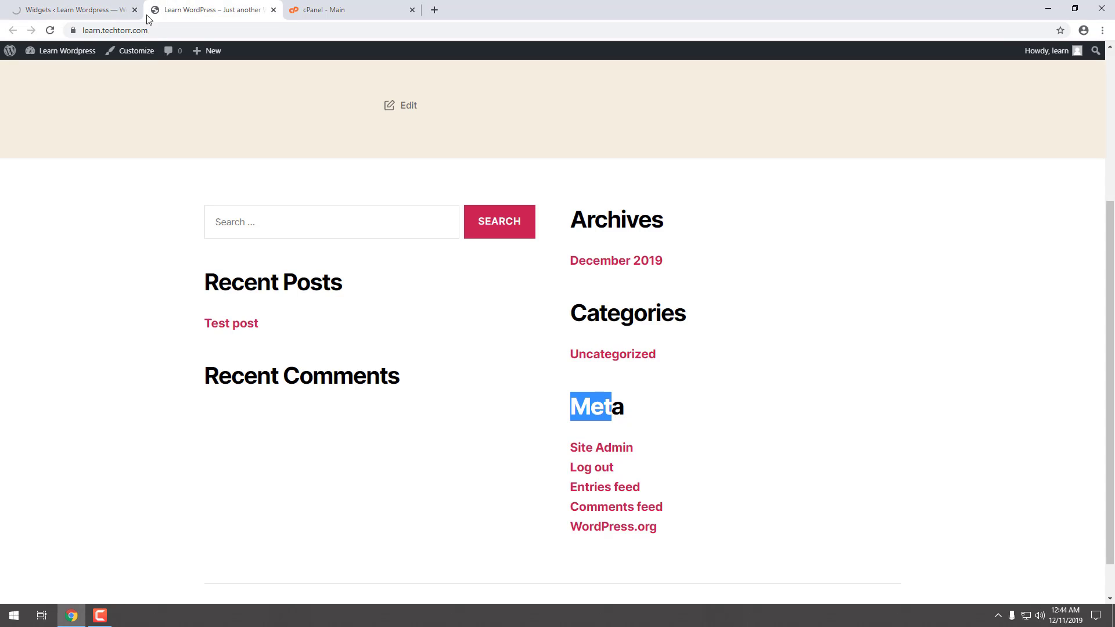
scroll(833, 231, "up", 4)
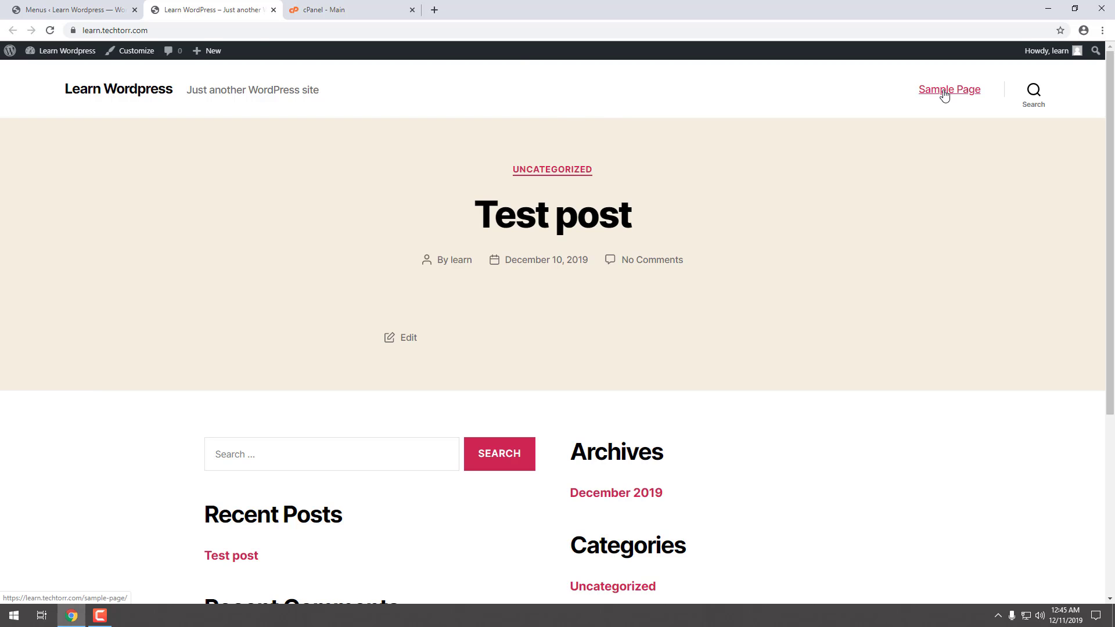
left_click(87, 9)
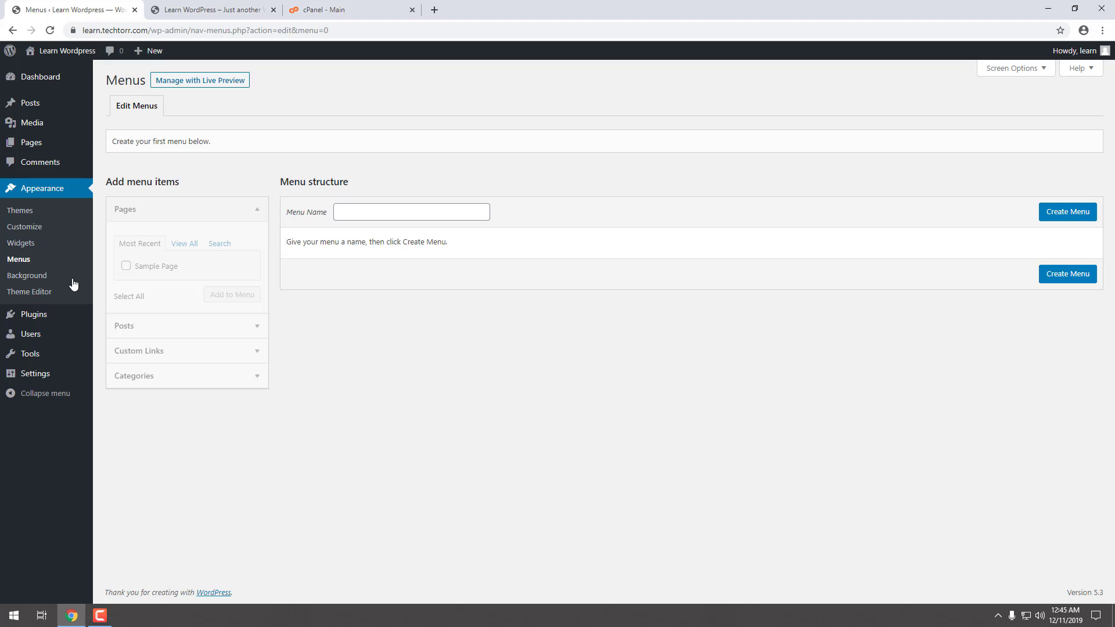
View the background image settings and the Customizer's list of sections, and close the Customizer
left_click(28, 280)
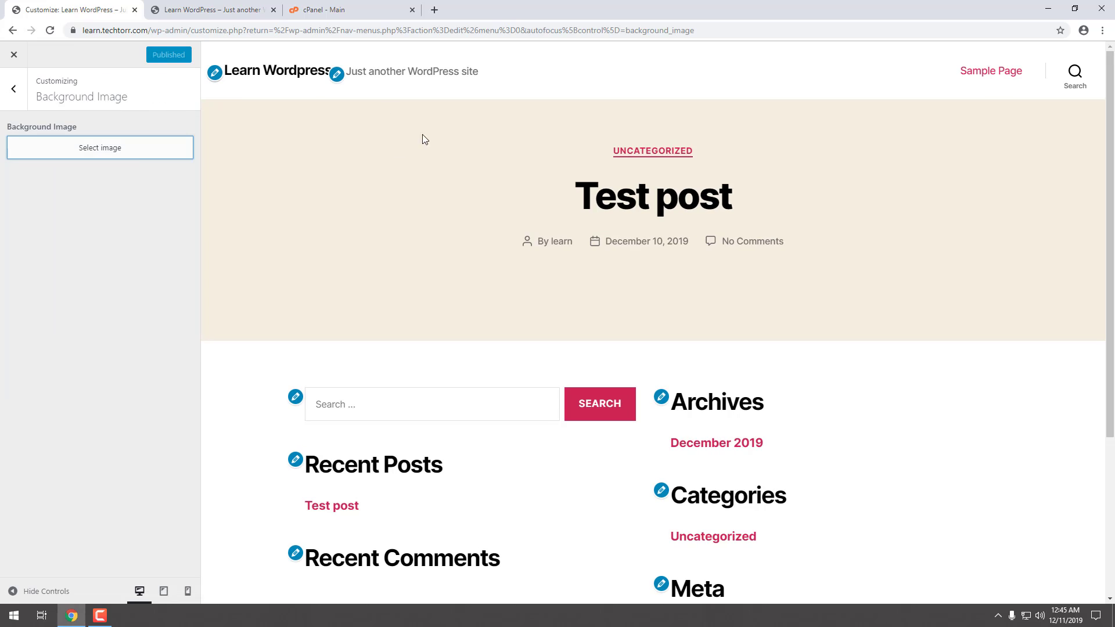
left_click(13, 88)
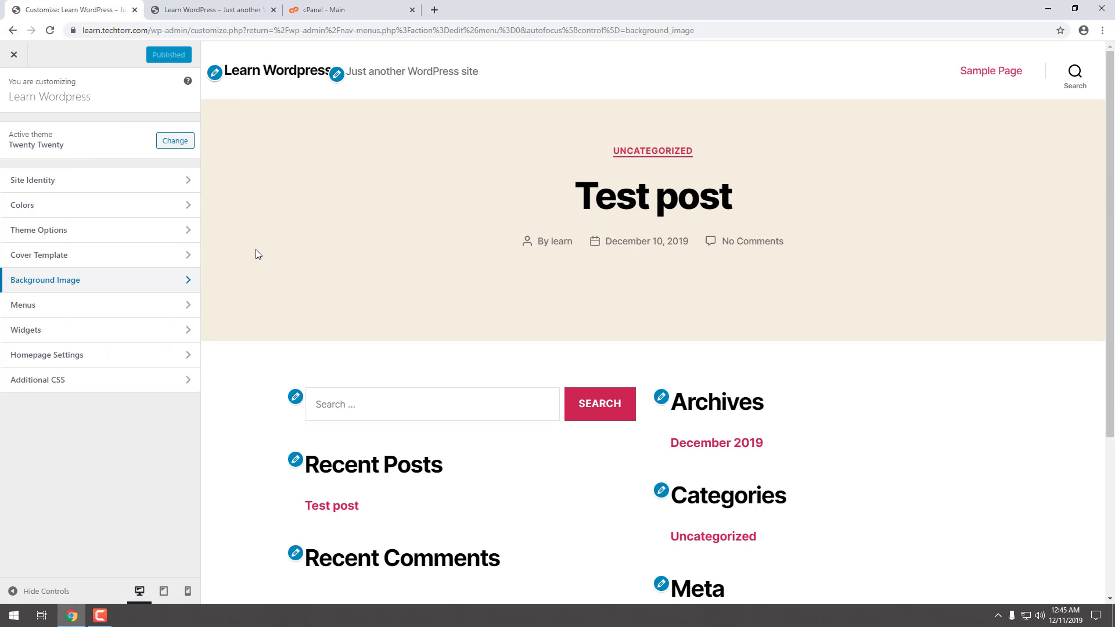
left_click(13, 58)
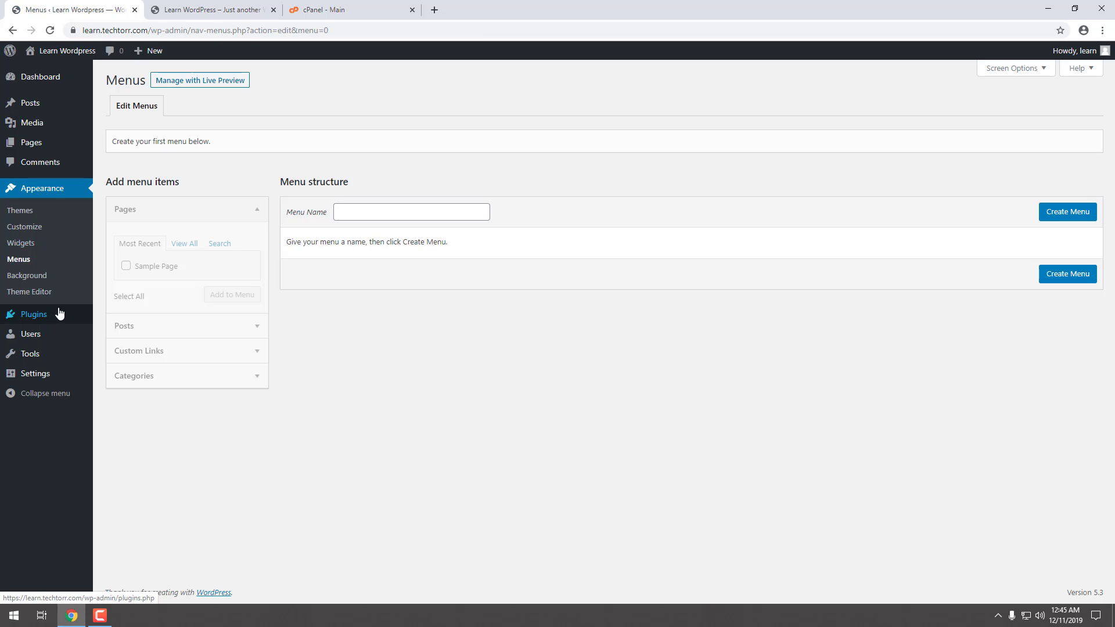
Open the Theme Editor, accept its direct-editing warning, and view the Twenty Twenty stylesheet and theme files
left_click(39, 294)
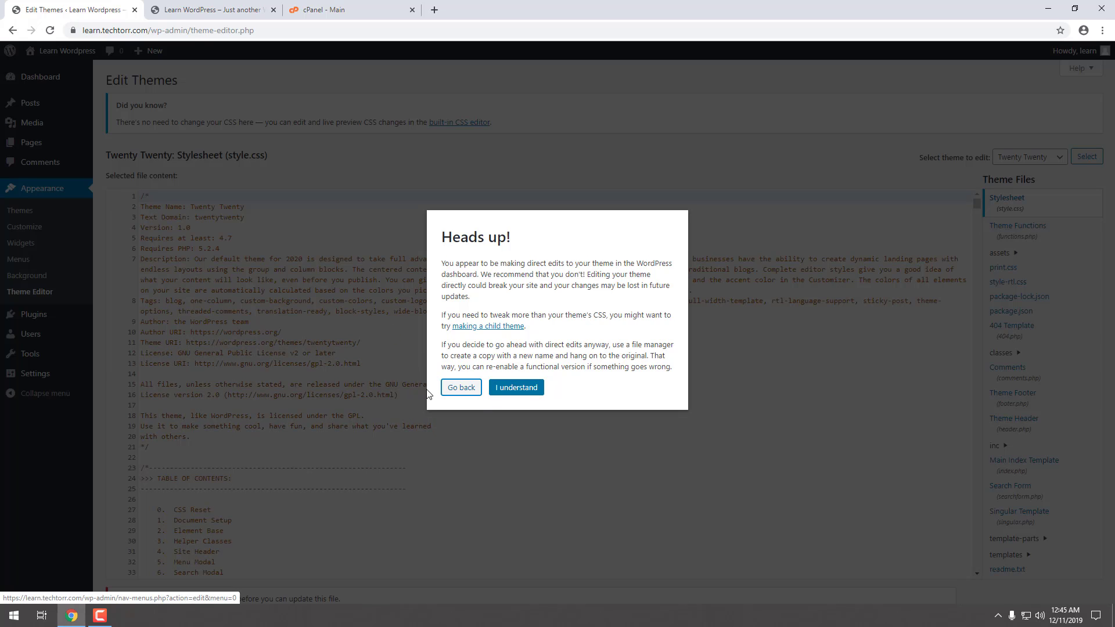
left_click(518, 393)
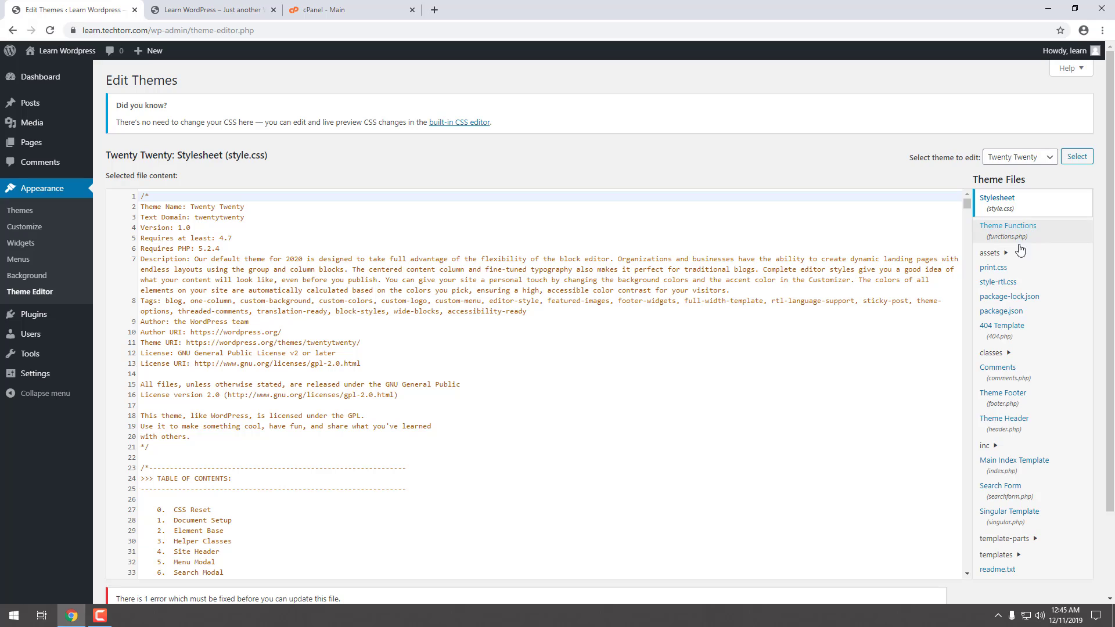
scroll(1014, 242, "down", 2)
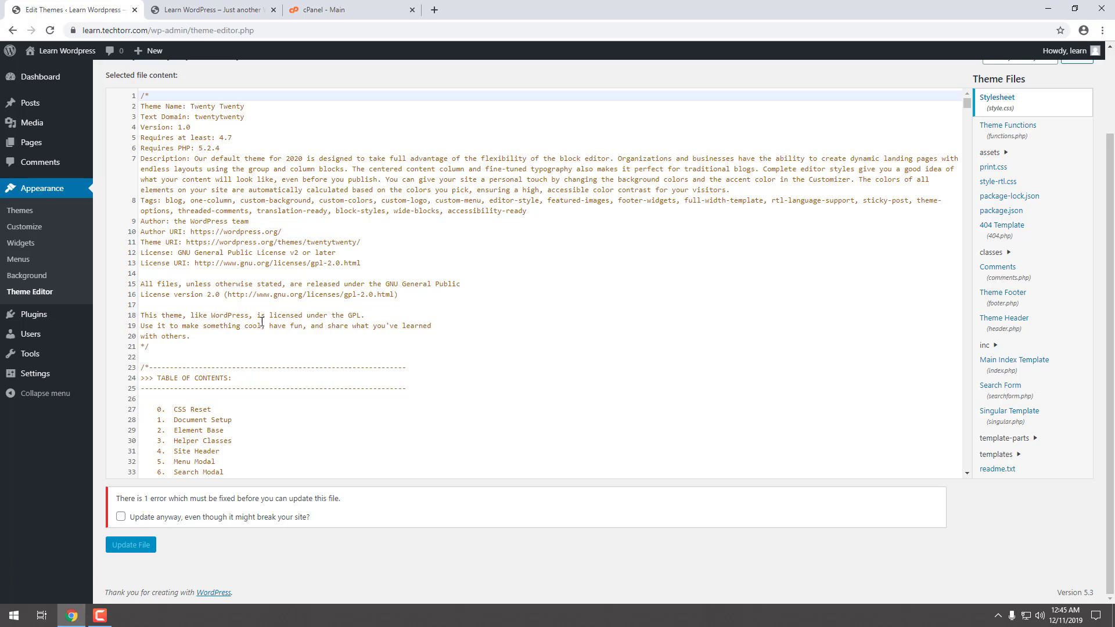
Activate the Hello Dolly plugin from the installed plugins and open the Add Plugins page
mouse_move(49, 327)
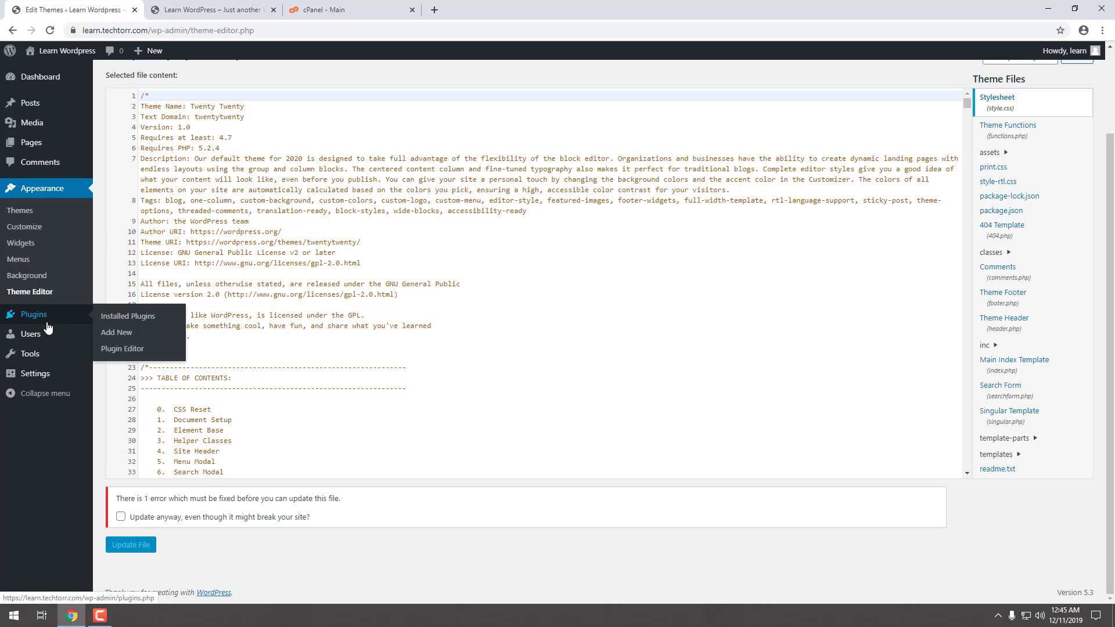
left_click(135, 319)
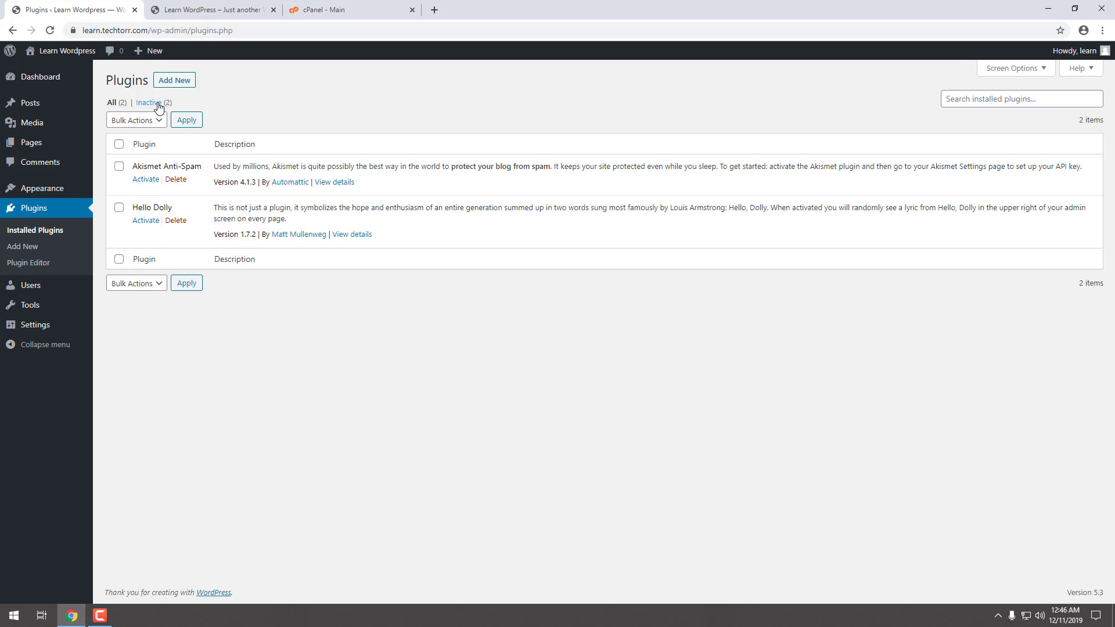
left_click(145, 221)
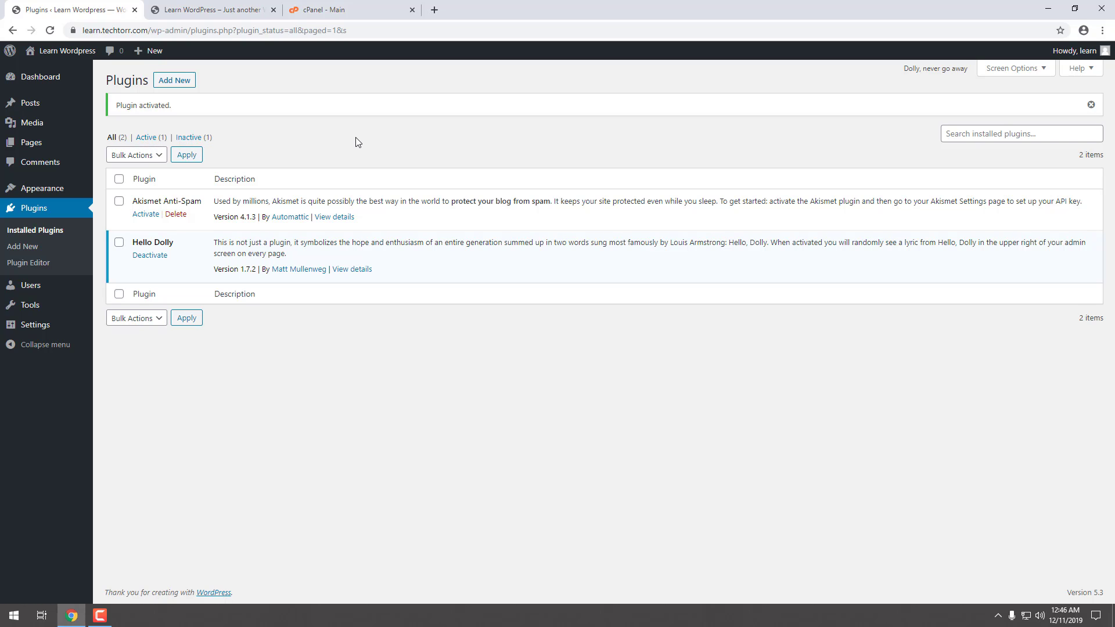
left_click(176, 81)
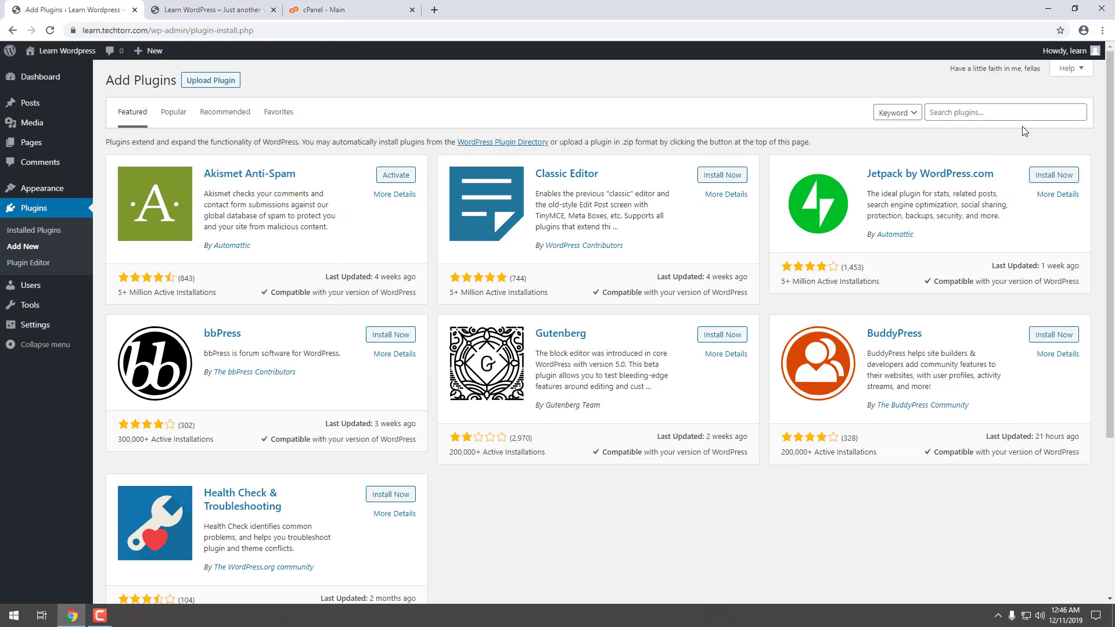
Open the Plugin Editor, accept its direct-editing warning, and load the Hello Dolly plugin's code
left_click(973, 113)
left_click(32, 268)
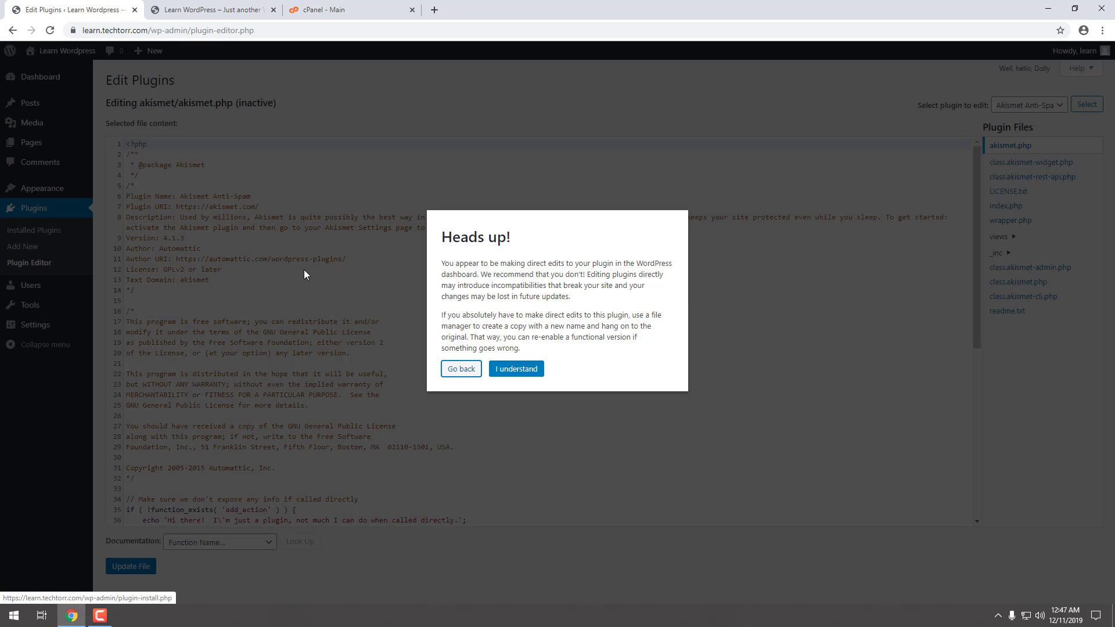
left_click(519, 370)
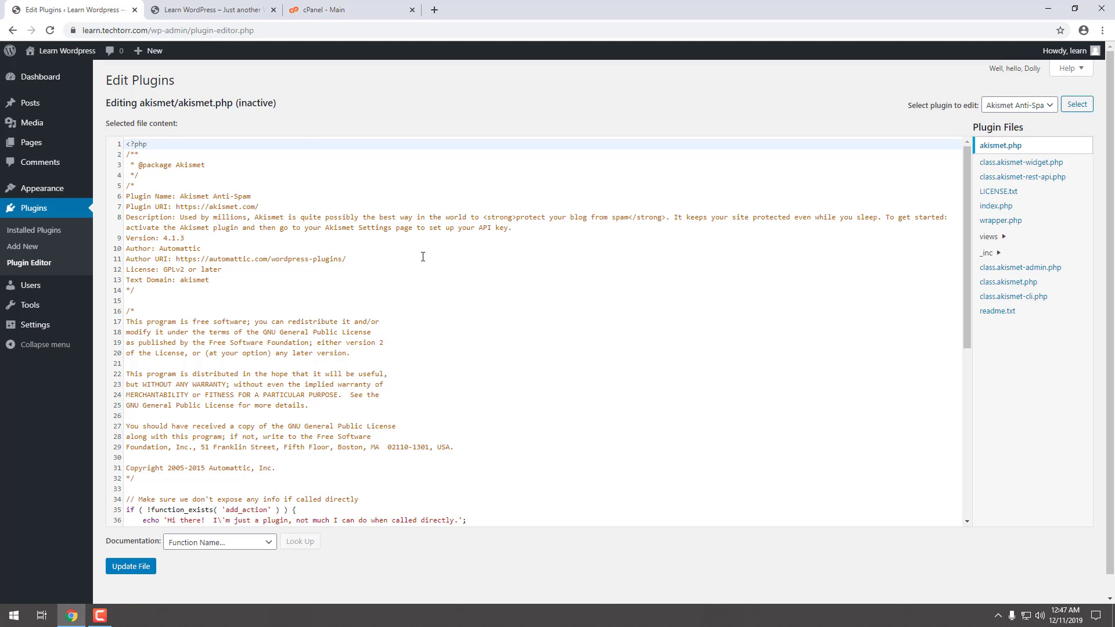
left_click(1034, 105)
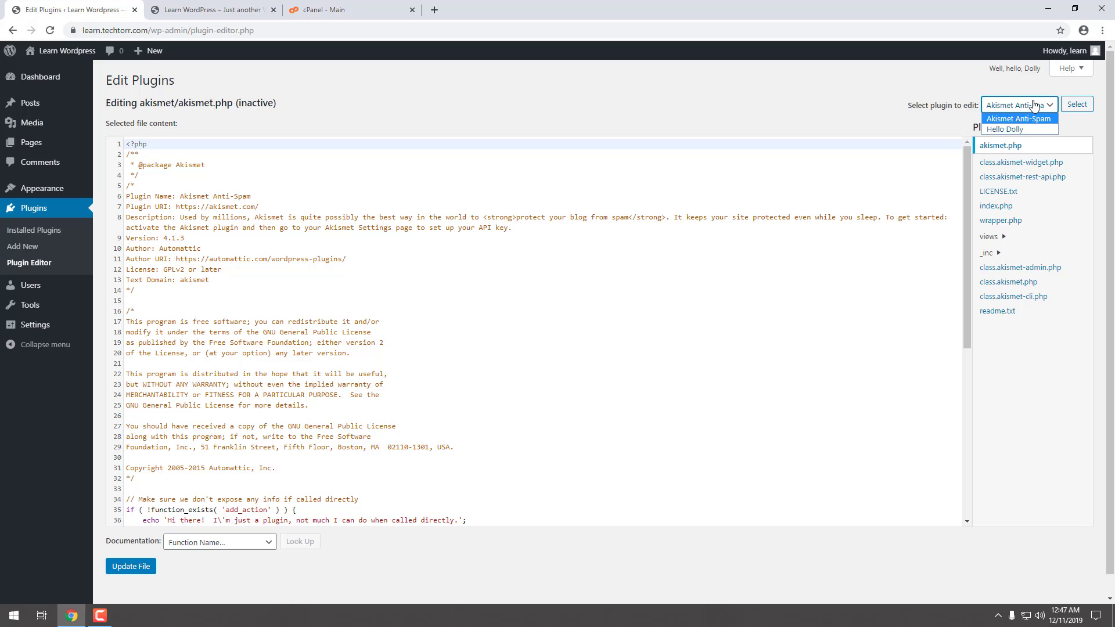
left_click(1026, 129)
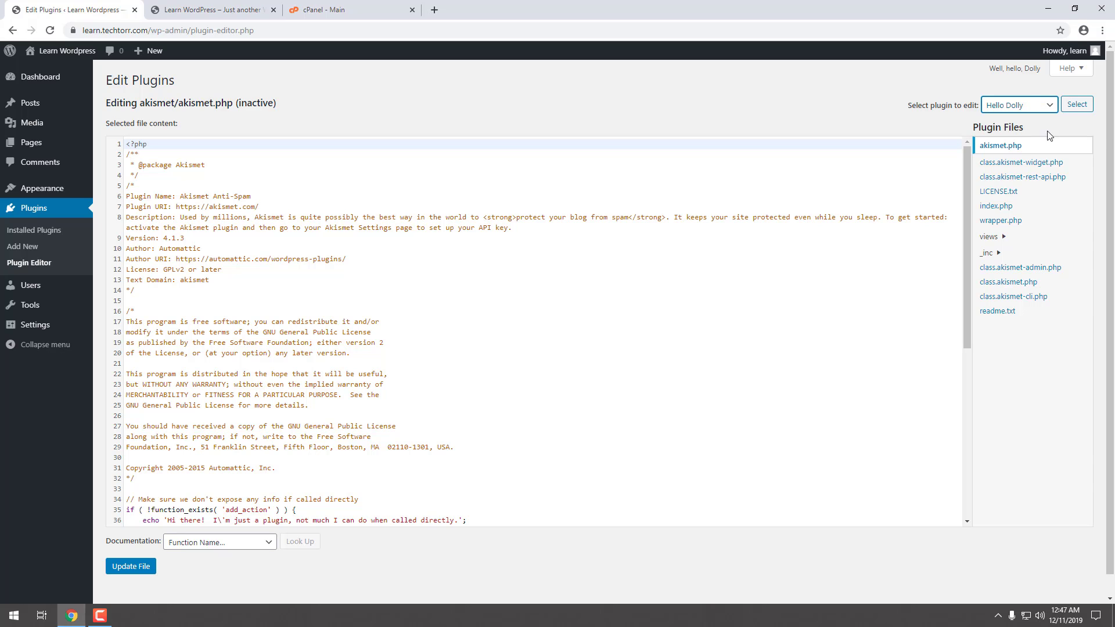
left_click(1078, 105)
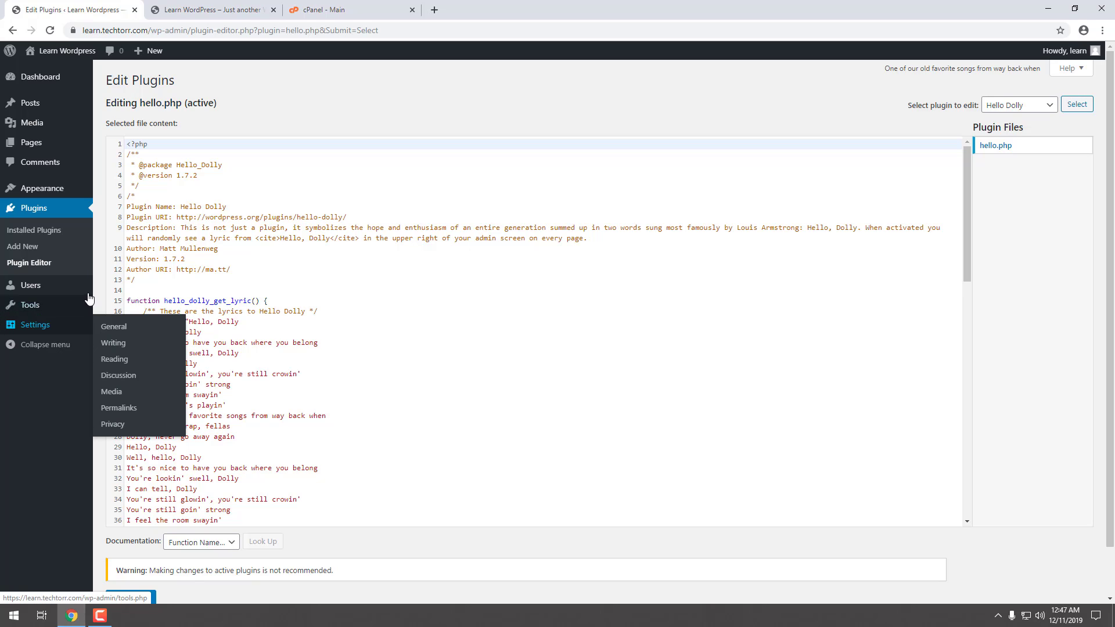
View the Users list, open the Add New User form, and look through the available role options
mouse_move(36, 292)
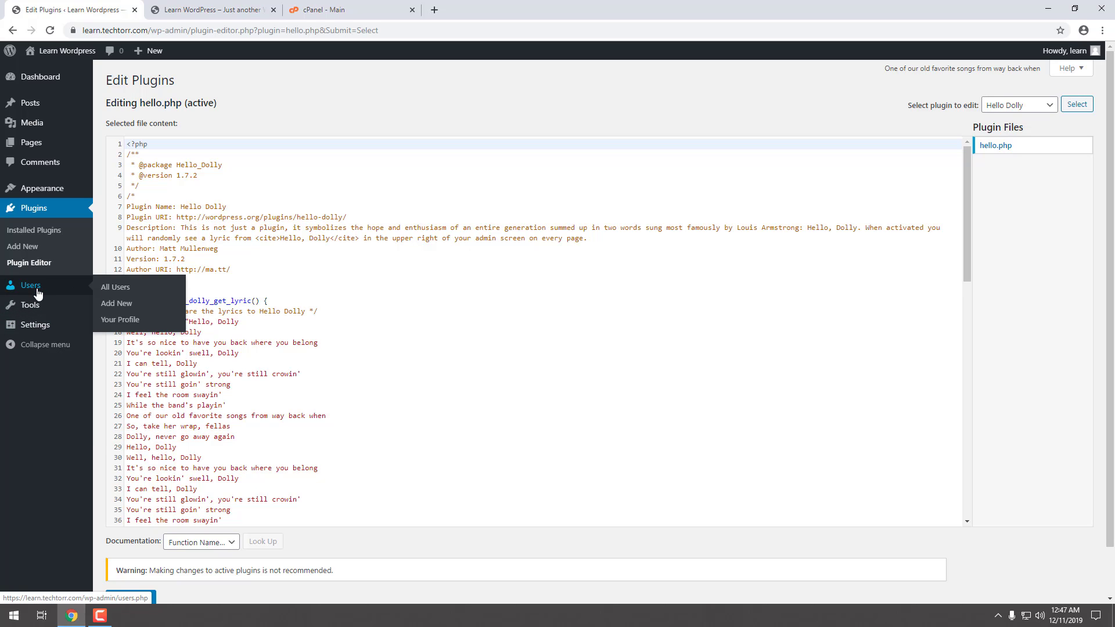
left_click(108, 290)
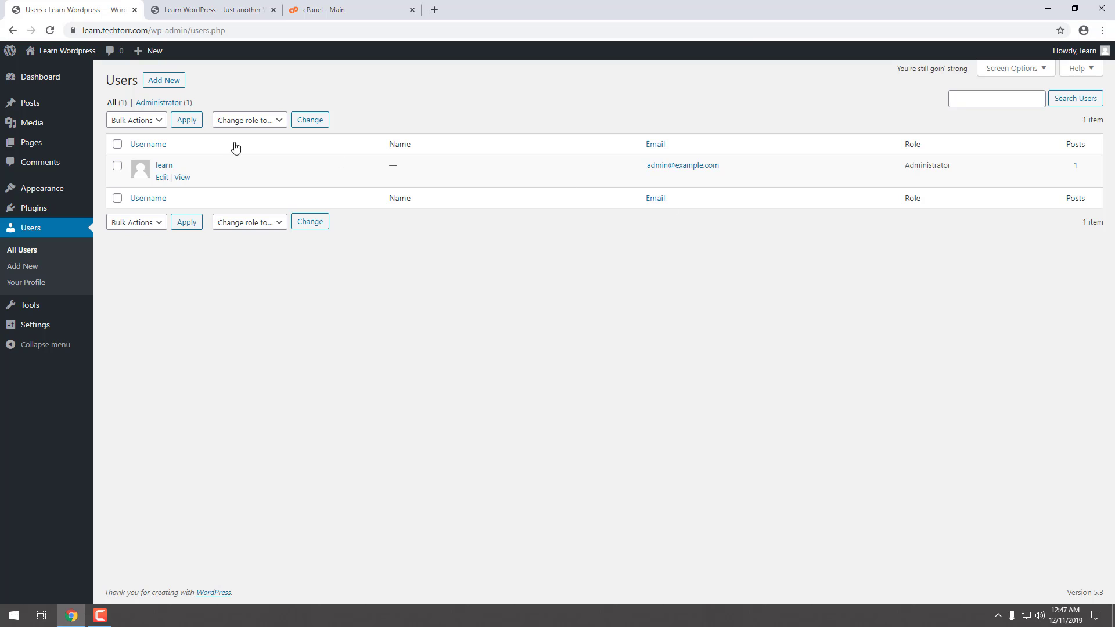
left_click(166, 84)
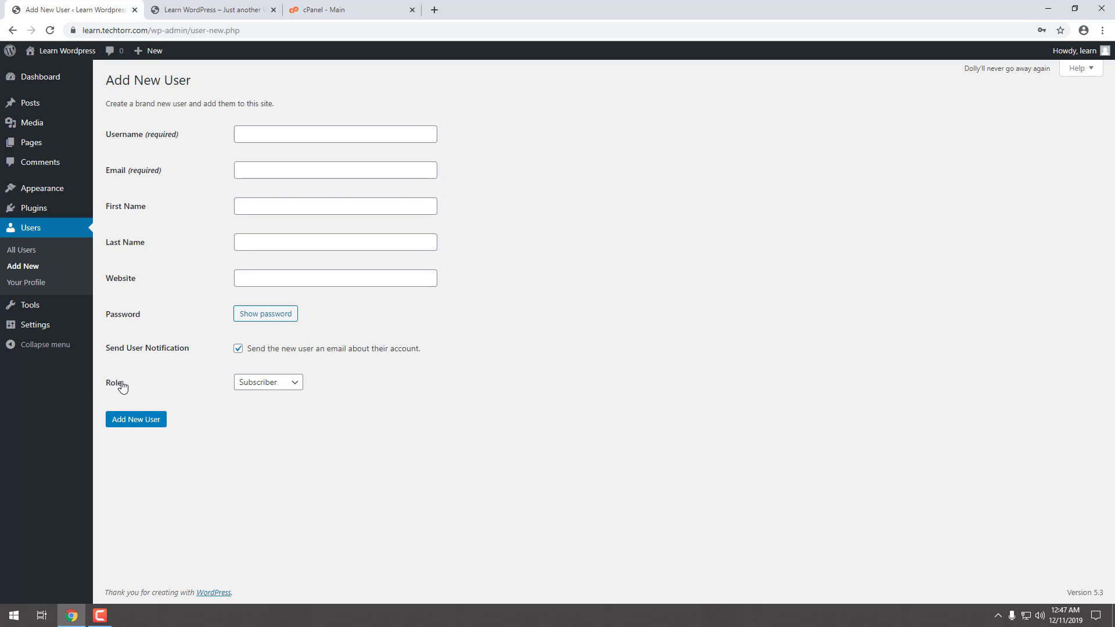
left_click(282, 383)
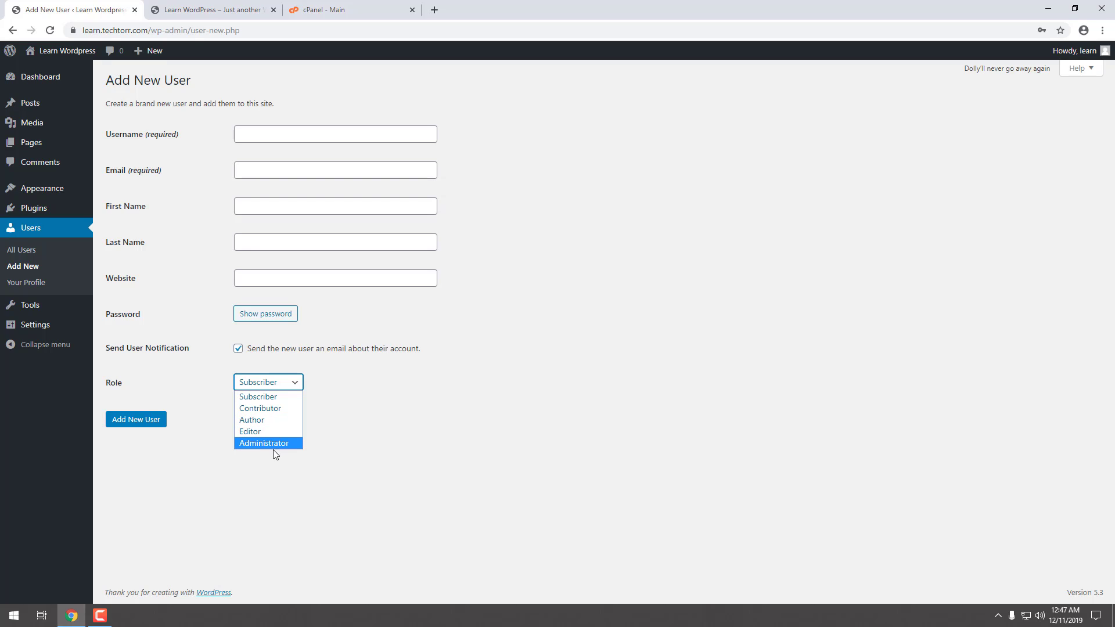
left_click(415, 395)
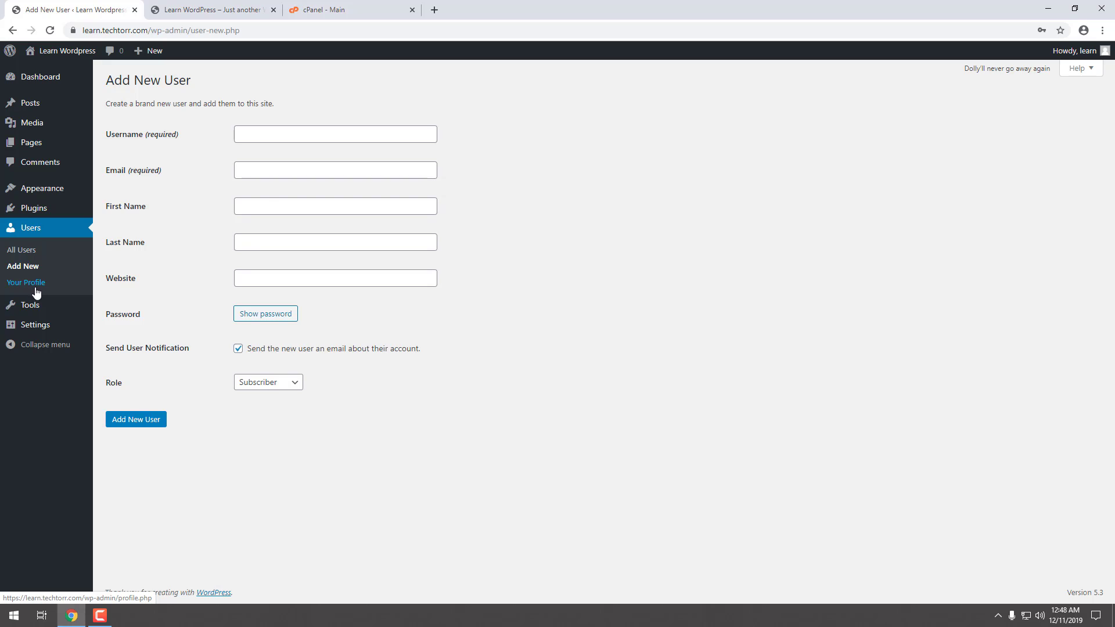
Return to the Users list, select the existing user, and choose Subscriber as the new role without applying it
left_click(25, 250)
mouse_move(162, 169)
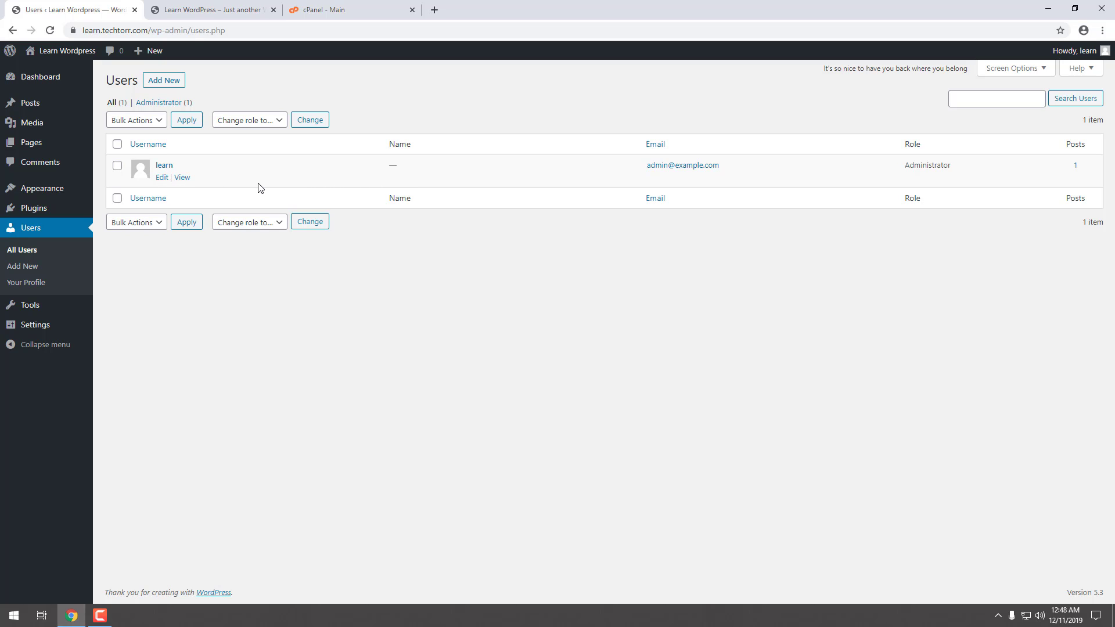
left_click(118, 166)
left_click(255, 123)
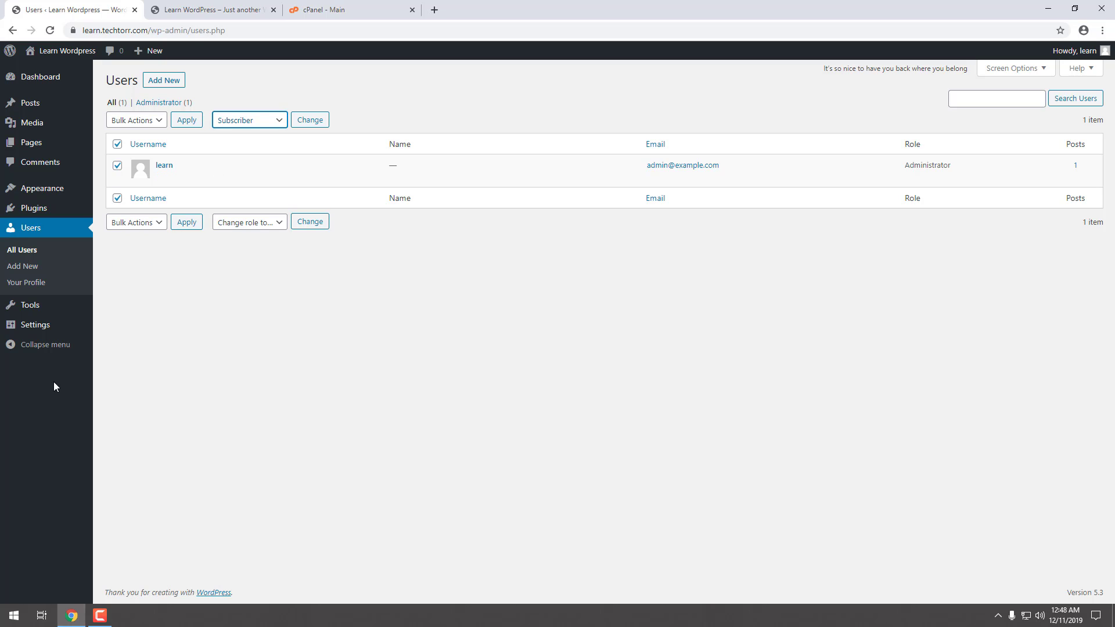
View the Available Tools page and the list of importers on the Import page
left_click(27, 308)
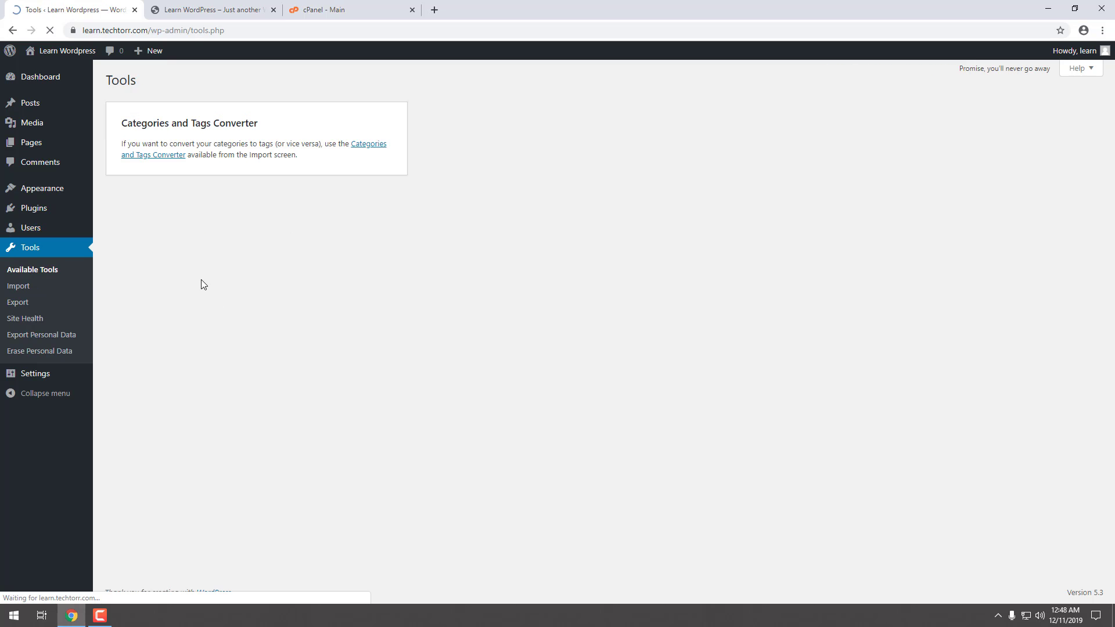
left_click(45, 271)
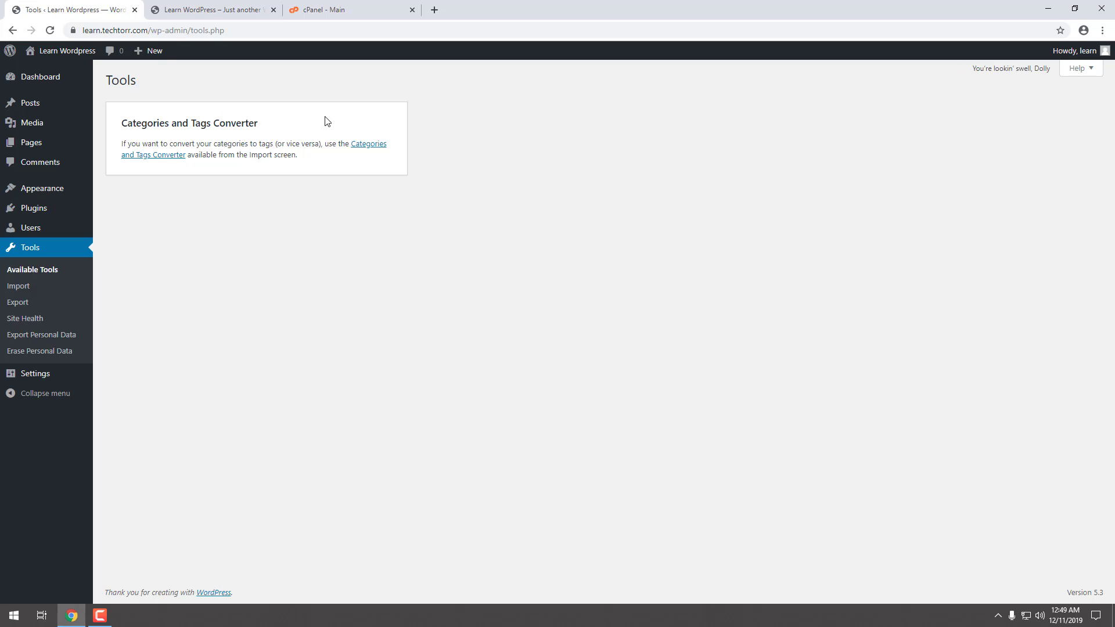
left_click(15, 290)
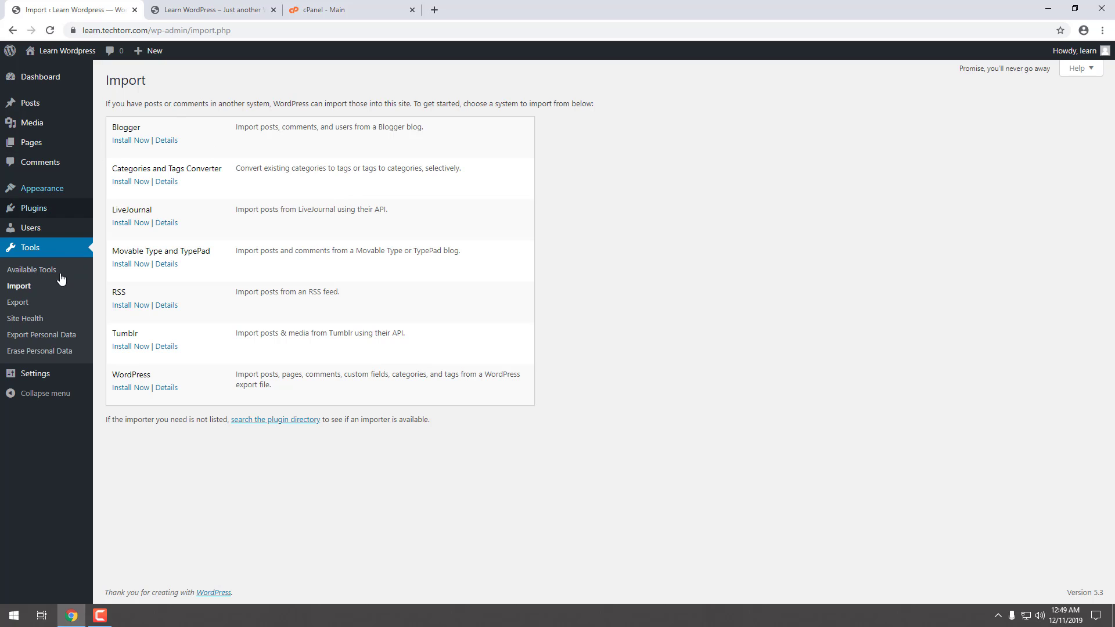
Open the Export page and view the filter options for exporting Posts, Pages and Media
left_click(12, 305)
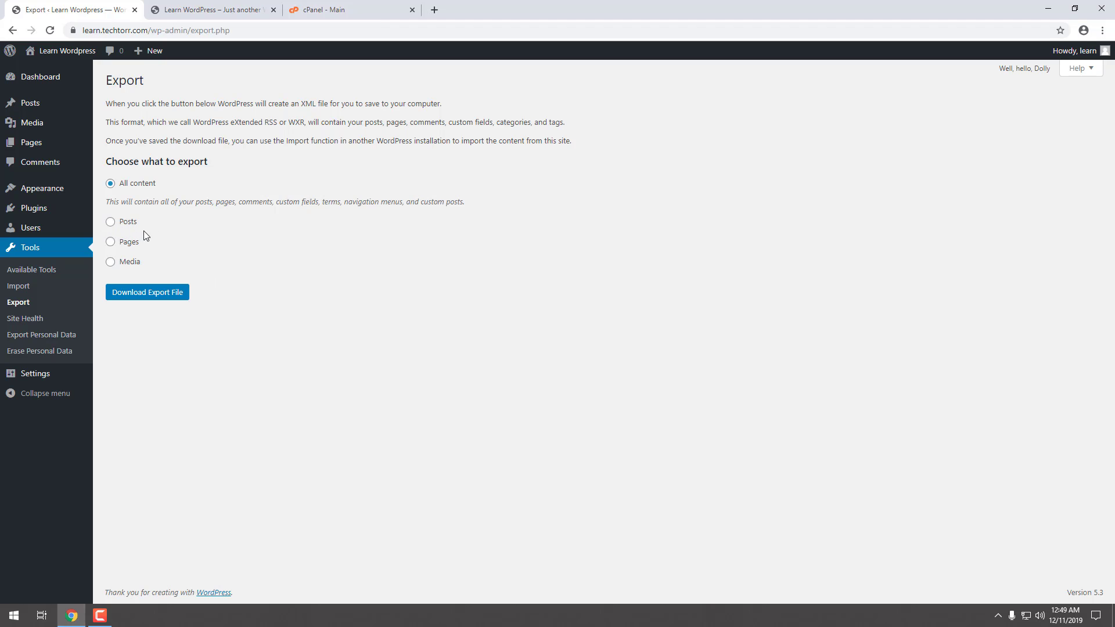
left_click(110, 223)
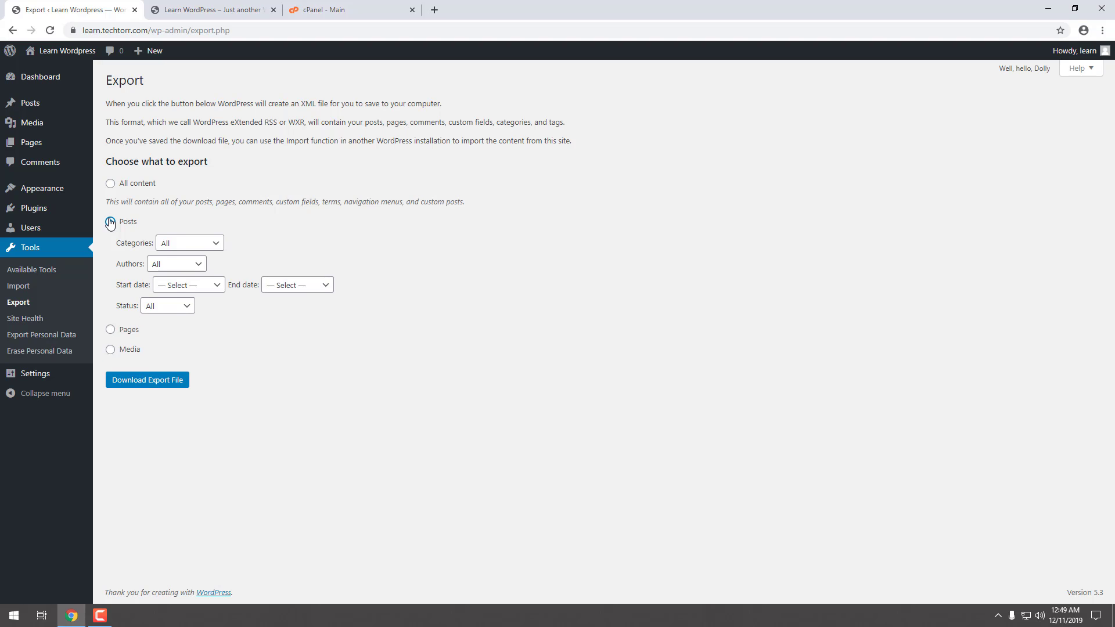
left_click(202, 251)
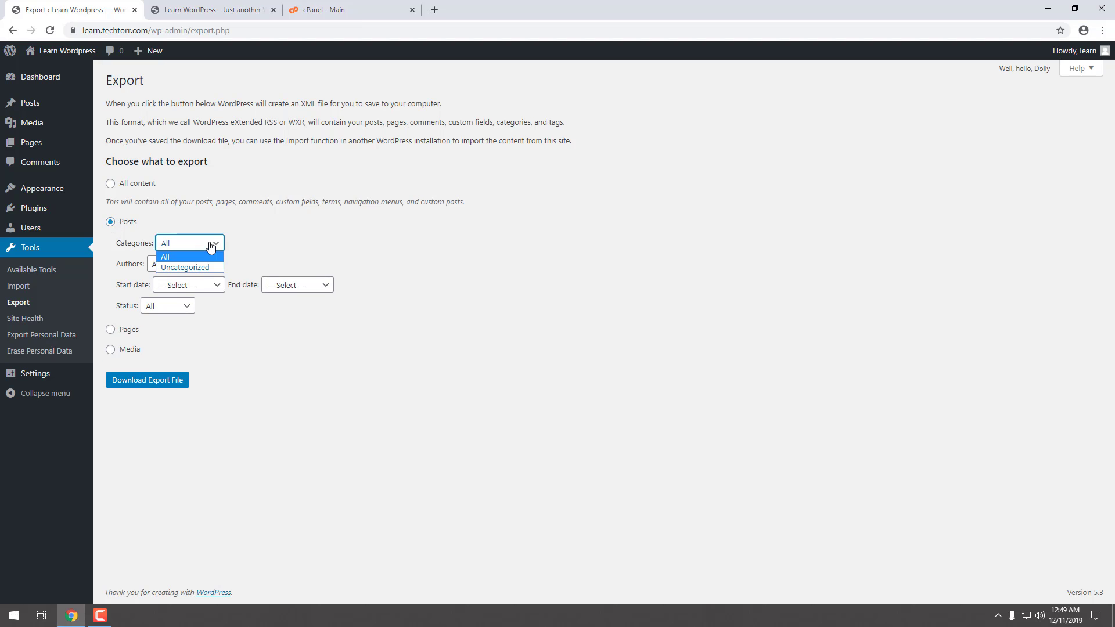
left_click(210, 242)
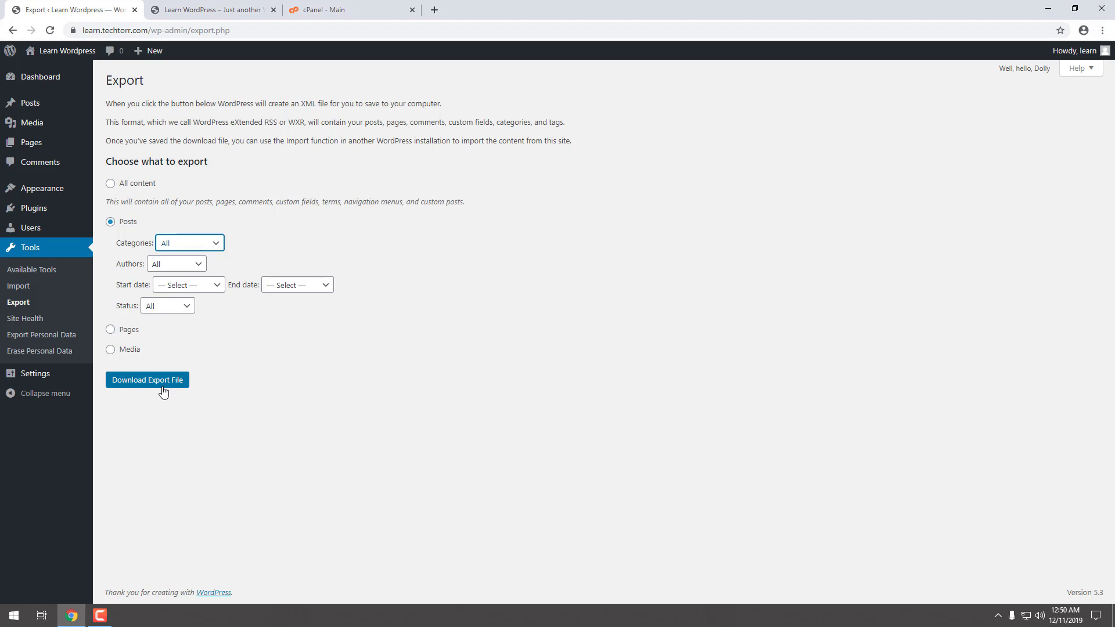
left_click(124, 329)
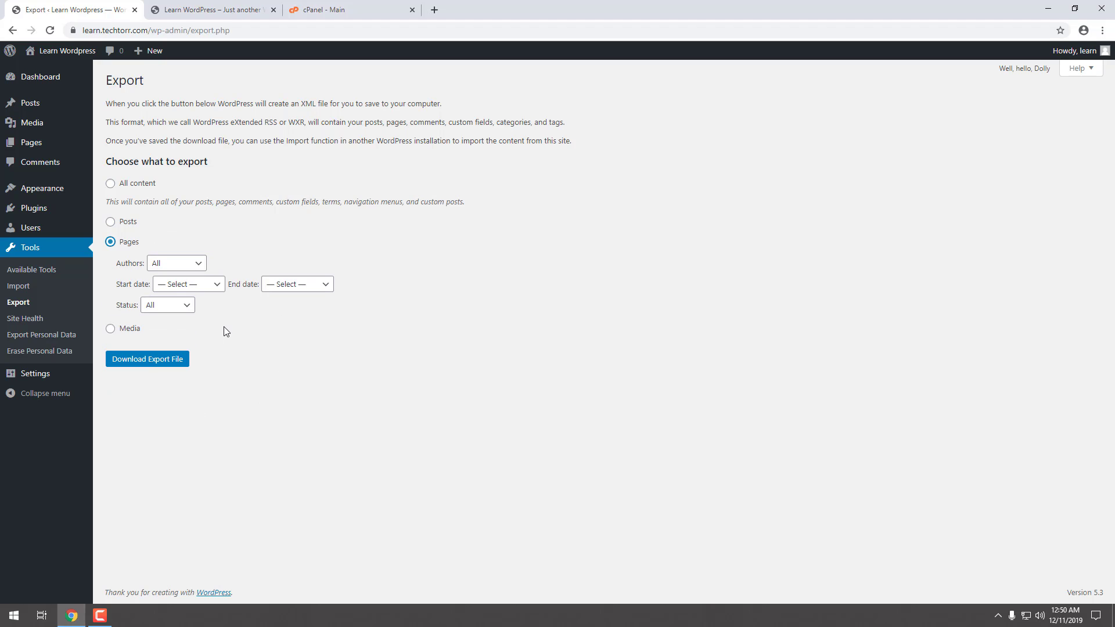
left_click(128, 331)
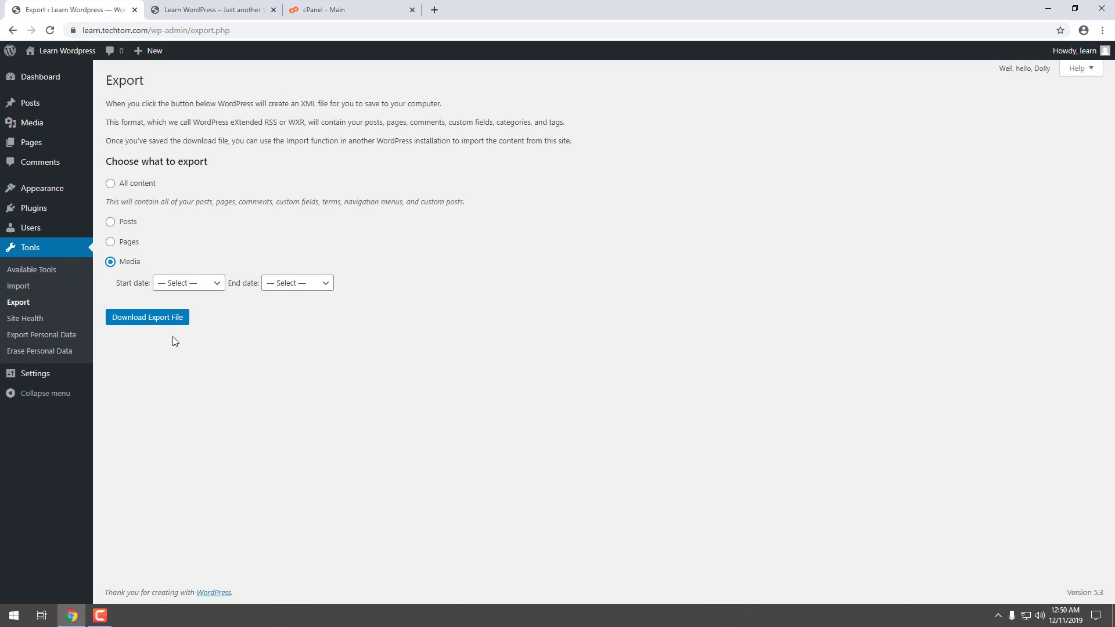
Open Site Health, expand the inactive plugins recommendation, and check the overall health status
left_click(32, 321)
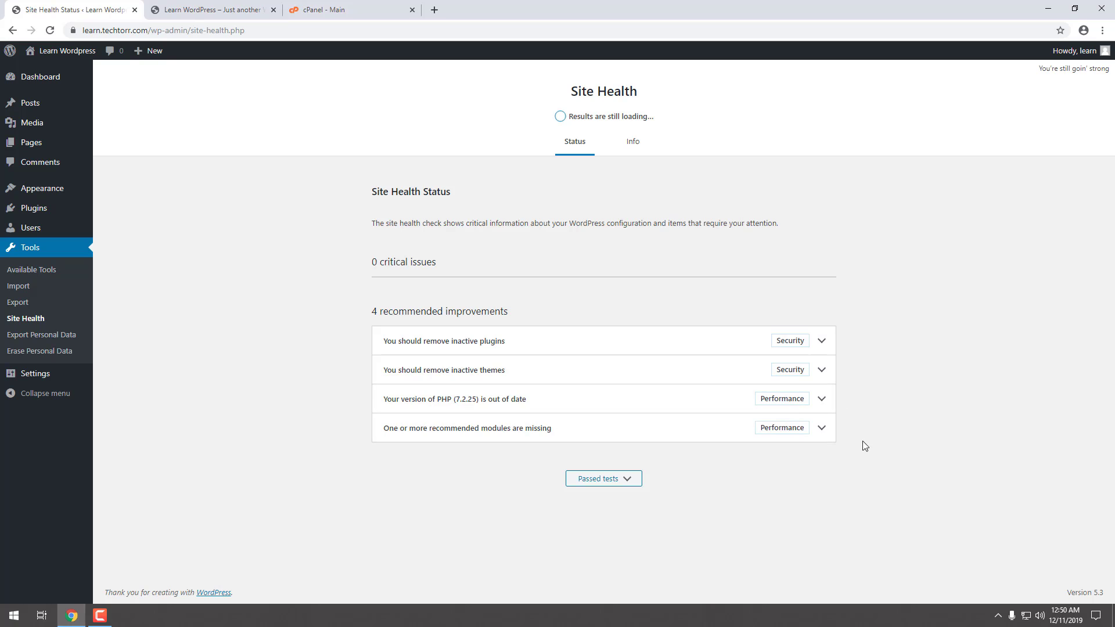
left_click(820, 339)
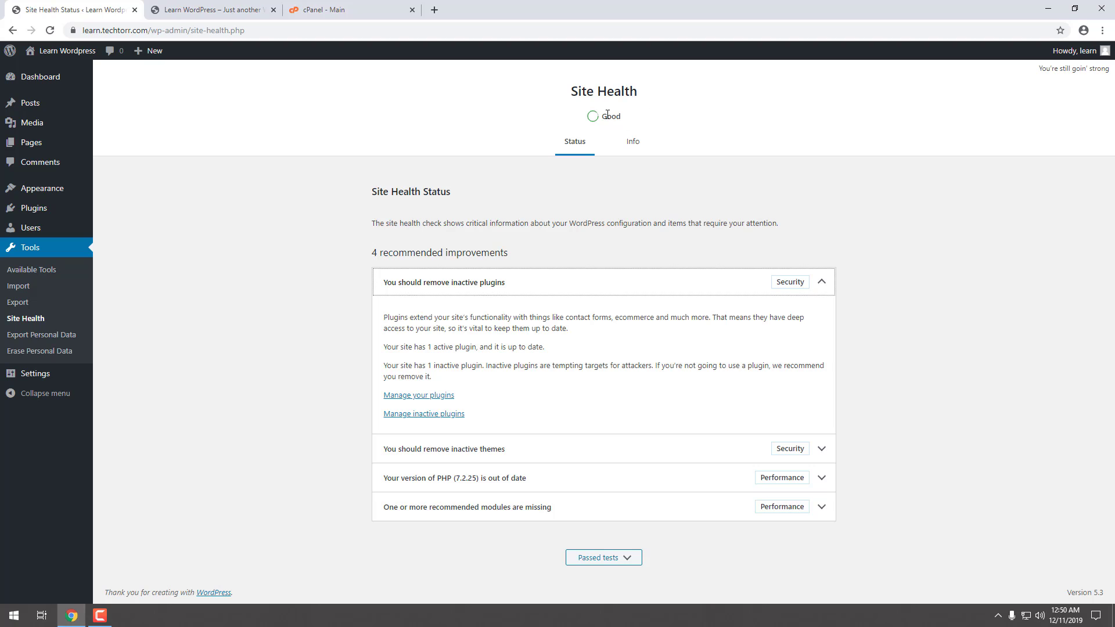
left_click_drag(622, 118, 598, 119)
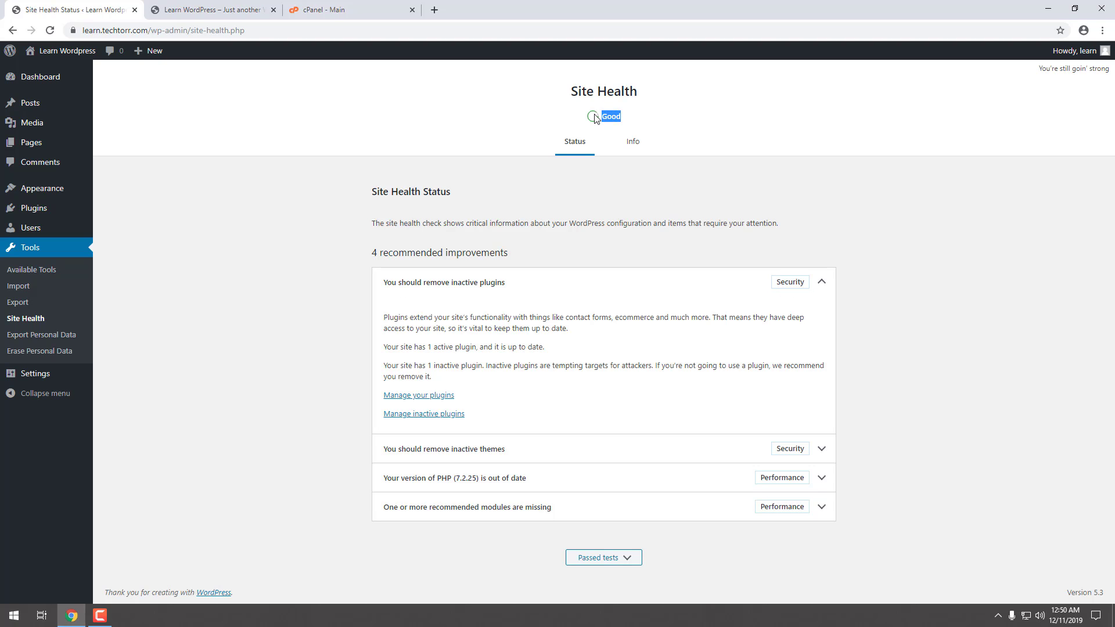
left_click(659, 133)
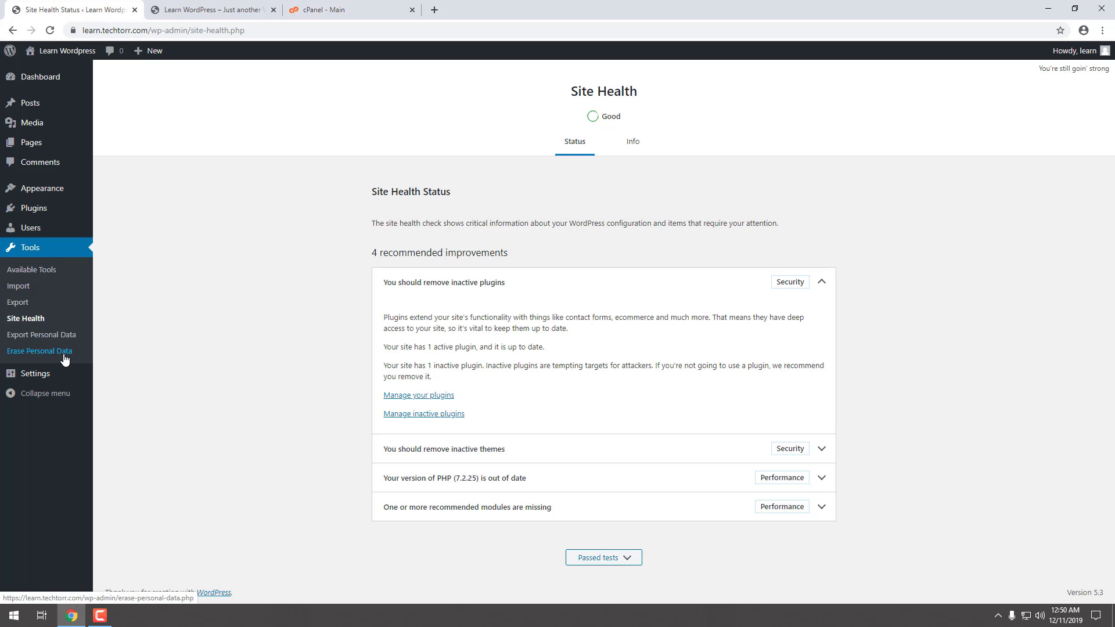
Open the General Settings page and examine the Site Title field
mouse_move(67, 371)
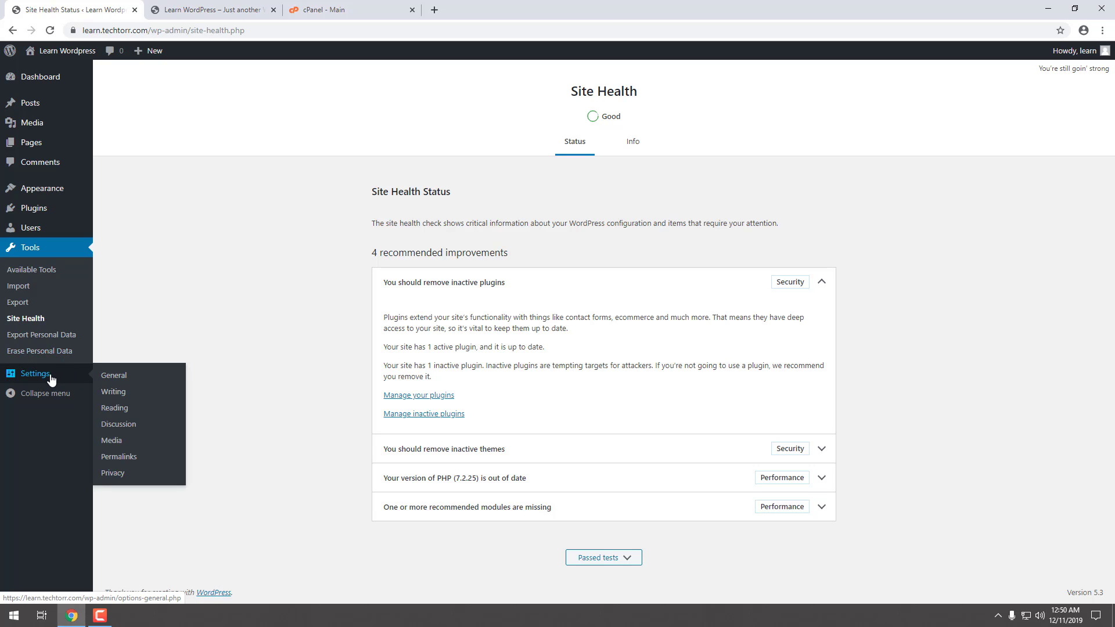
left_click(123, 379)
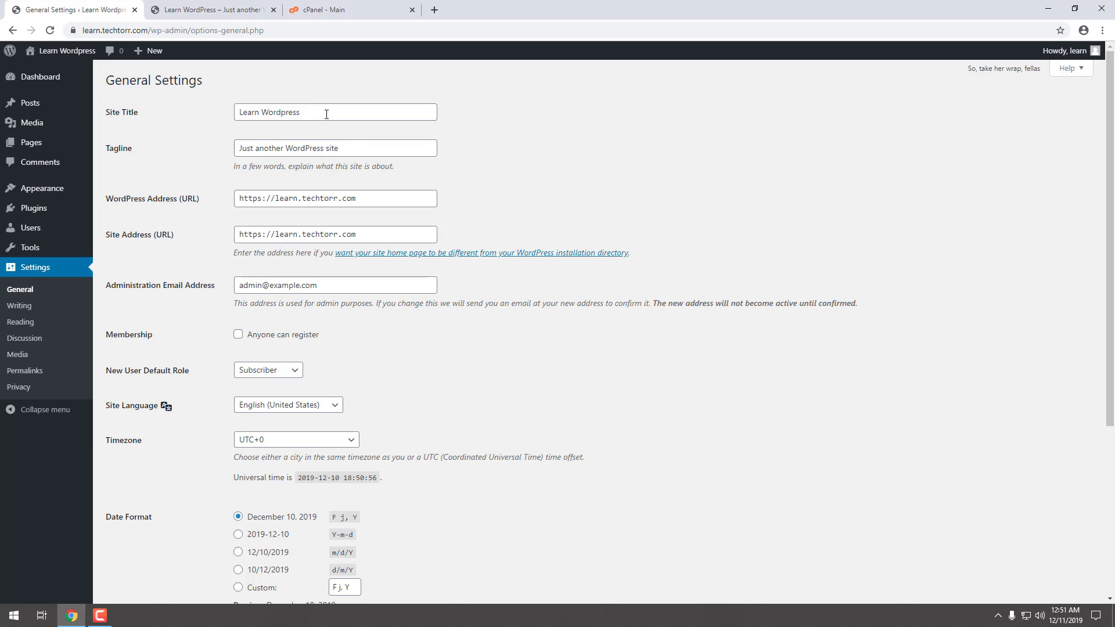
left_click_drag(326, 114, 221, 115)
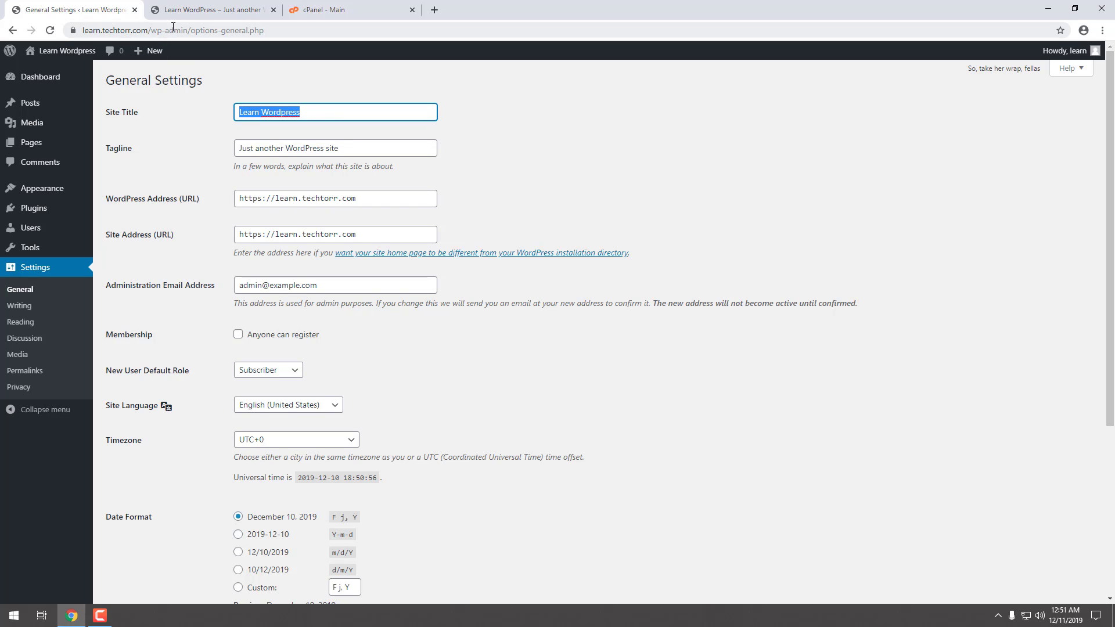
left_click(325, 114)
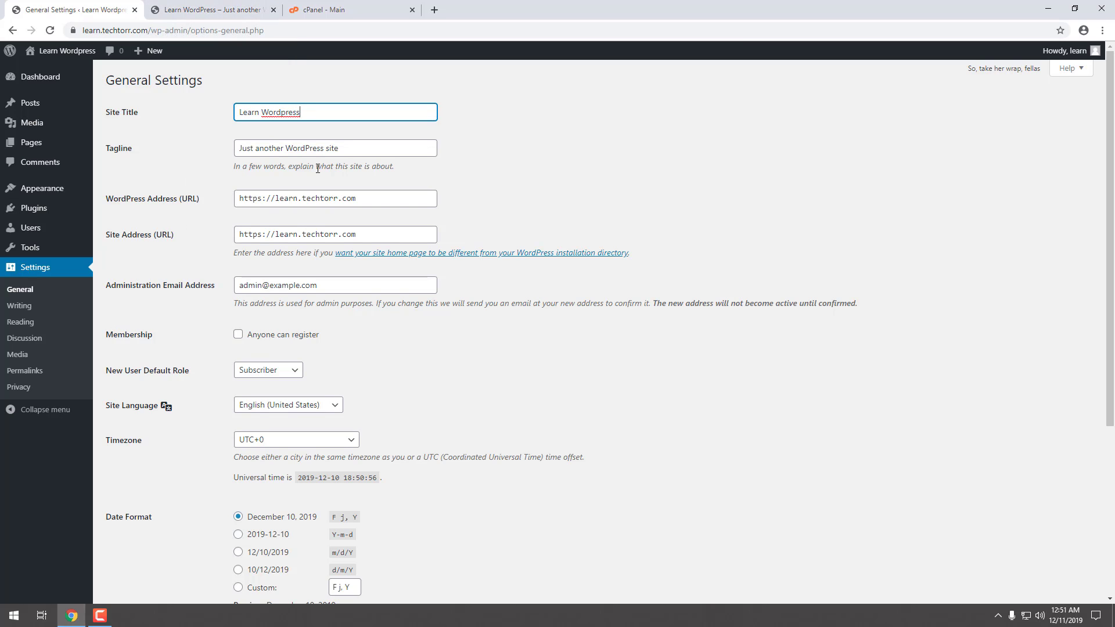
Replace the site's tagline with "Wordpress Bangla Tutorial"
left_click_drag(372, 151, 167, 152)
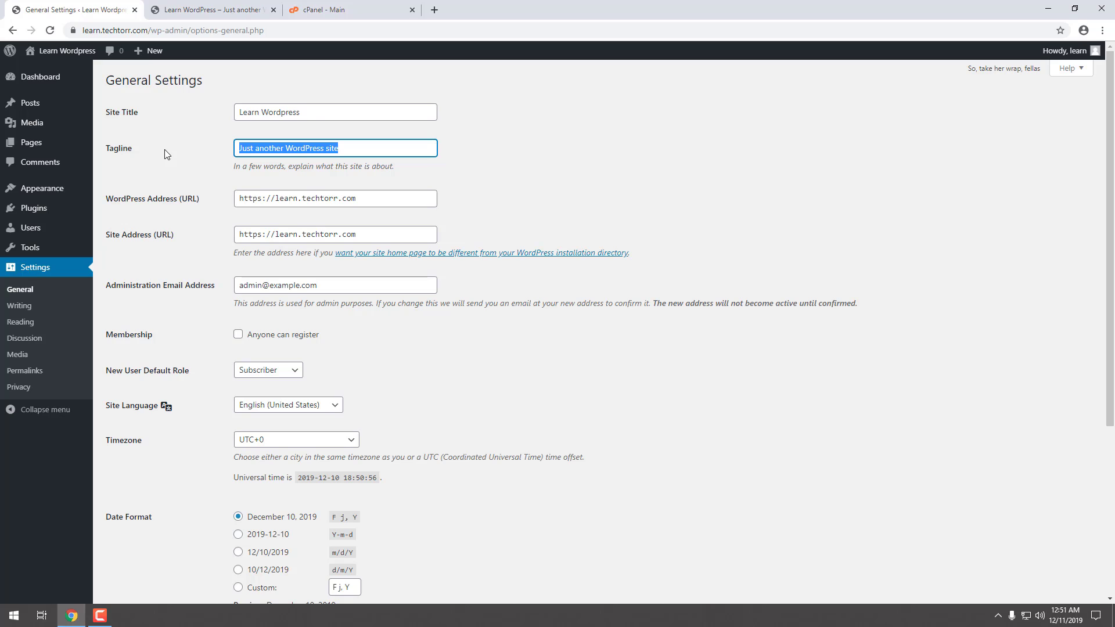
type("Wordpre")
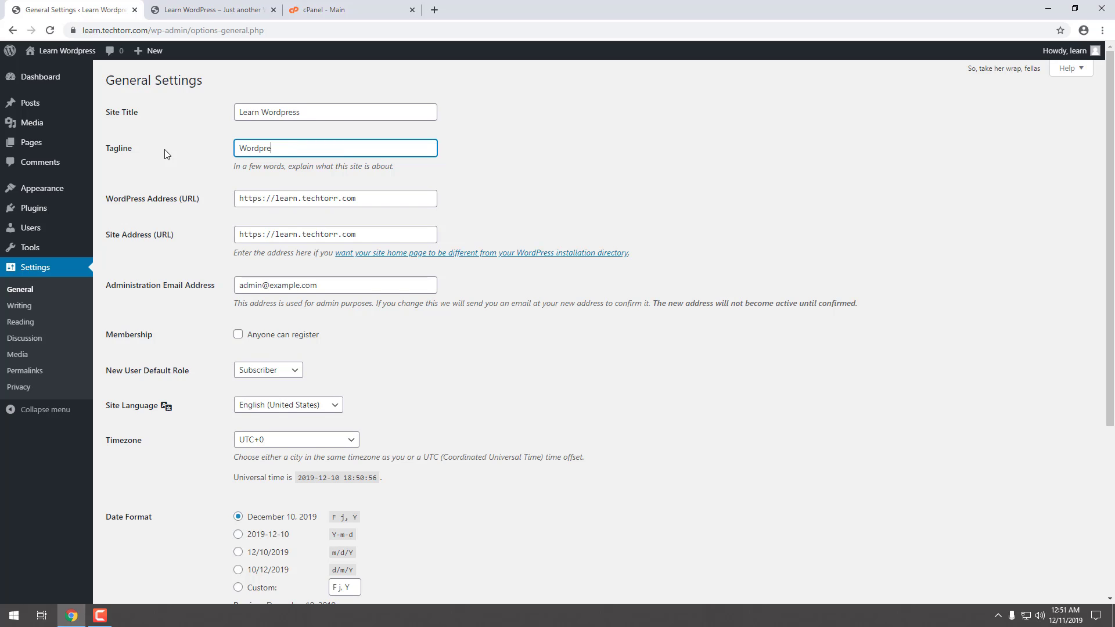
type("ss Bangla tutorial")
key("BackSpace")
type("T")
Review the remaining general settings, including the date and time formats and the administration email address field
scroll(329, 531, "down", 5)
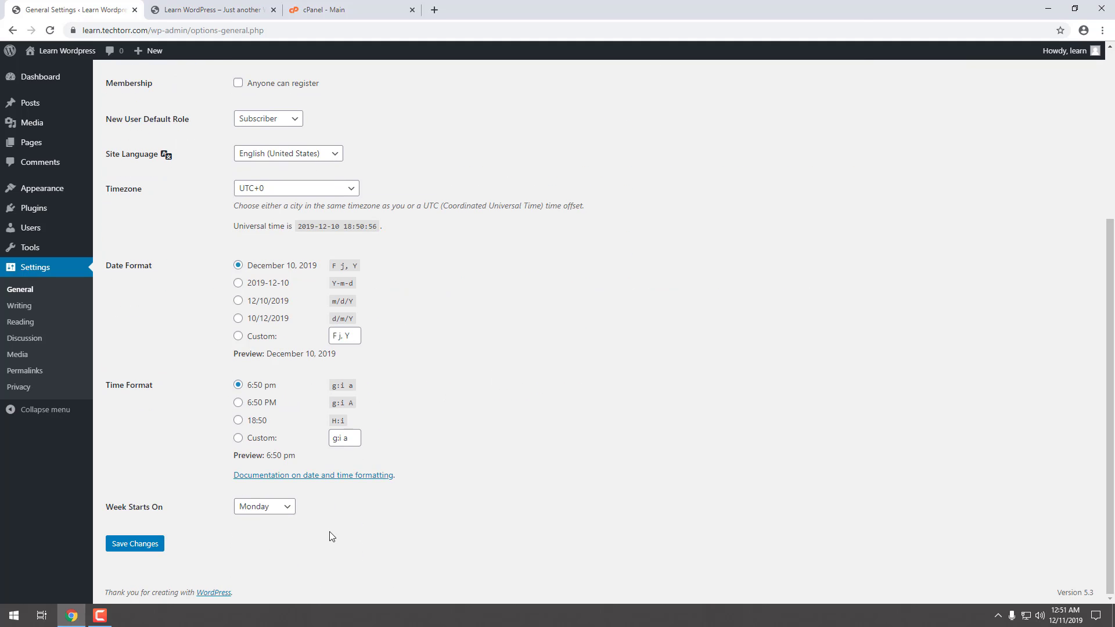
scroll(635, 290, "up", 5)
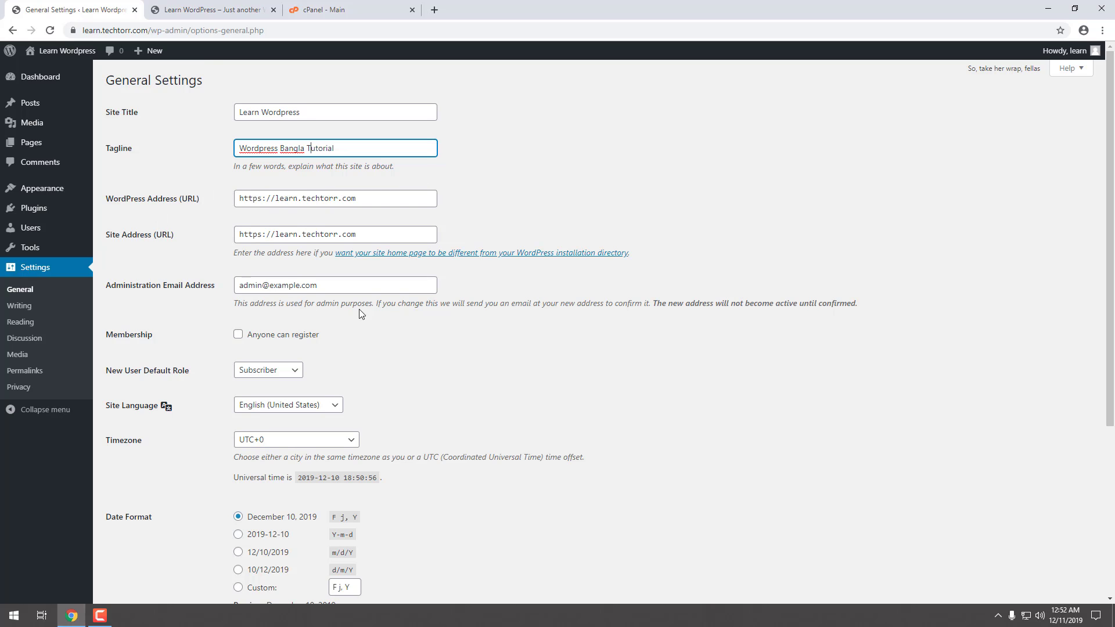
scroll(286, 308, "down", 1)
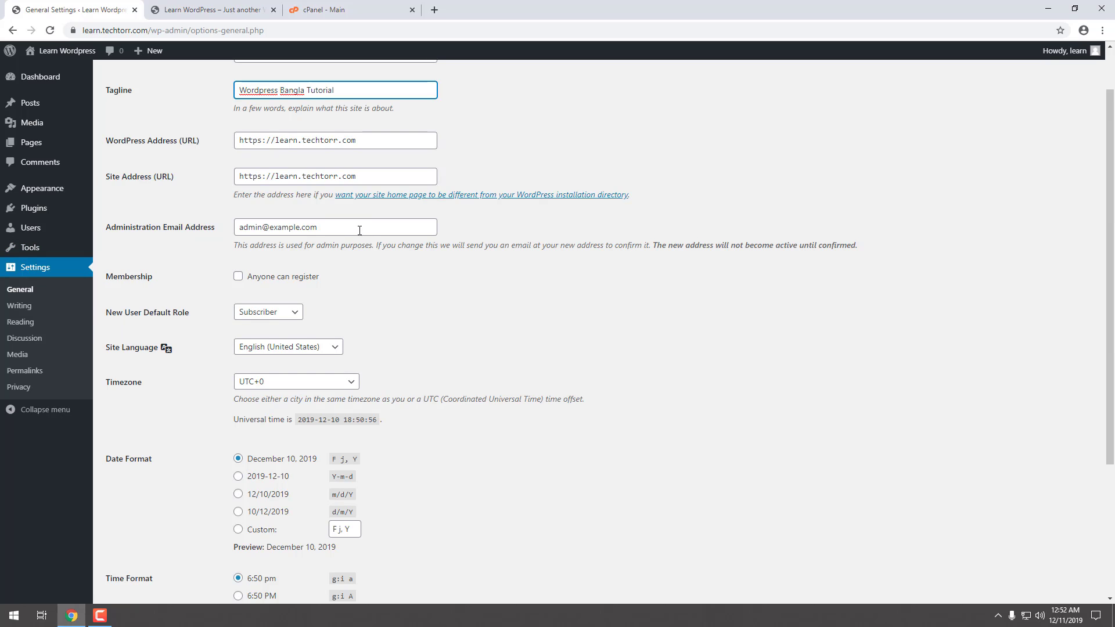
left_click_drag(359, 231, 219, 229)
left_click(186, 255)
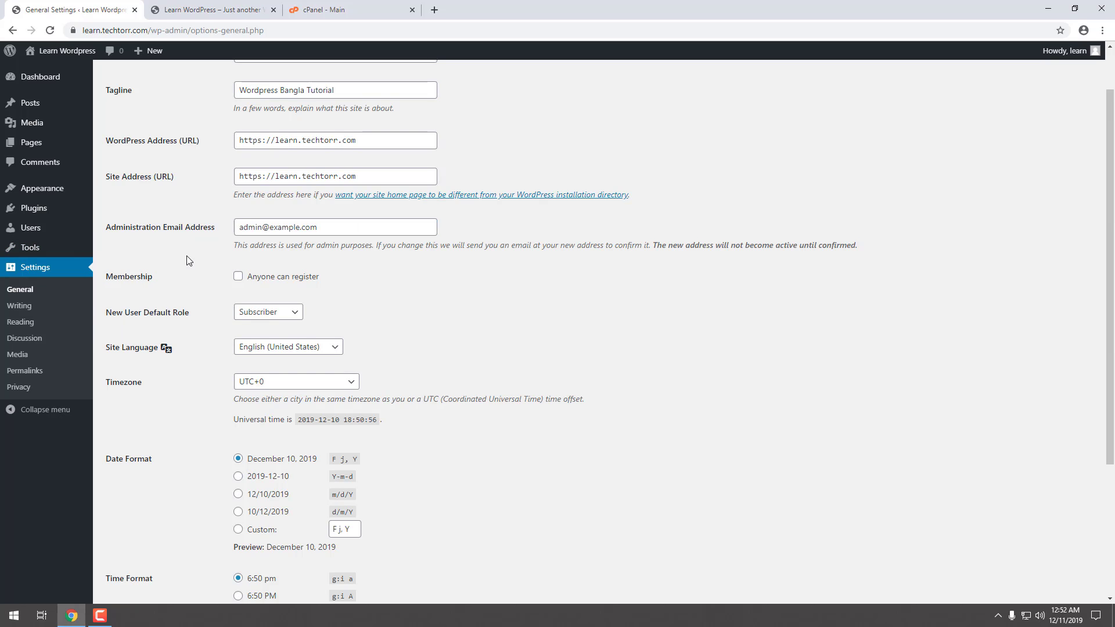
Examine the Membership registration option and the roles offered as the New User Default Role
left_click_drag(113, 276, 148, 276)
left_click(197, 277)
left_click(238, 277)
left_click(239, 278)
left_click(393, 287)
left_click(294, 317)
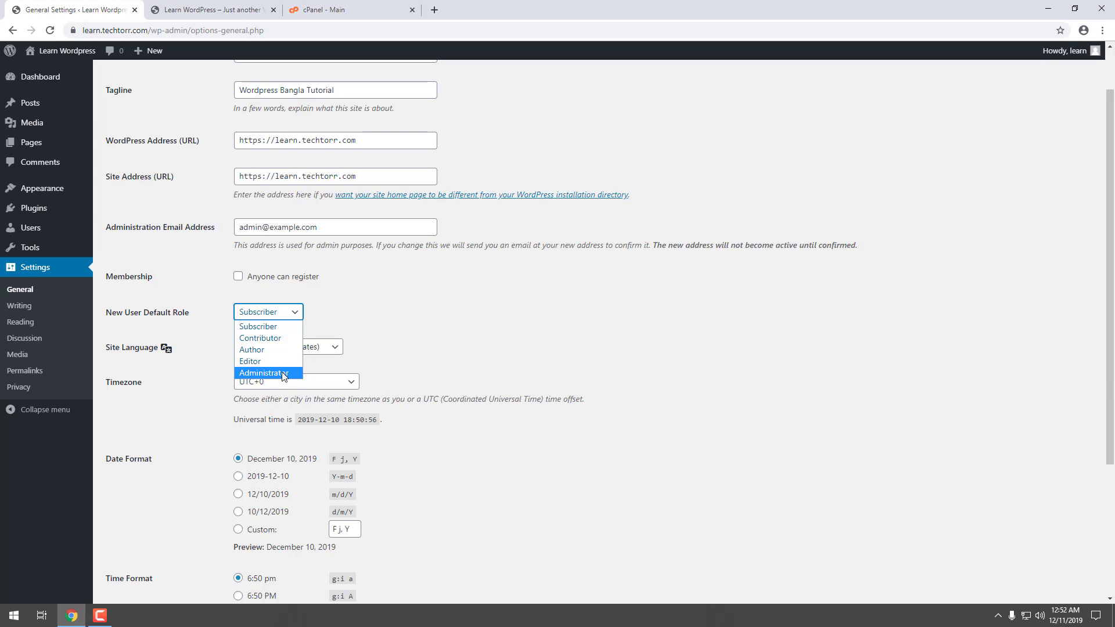
left_click(393, 315)
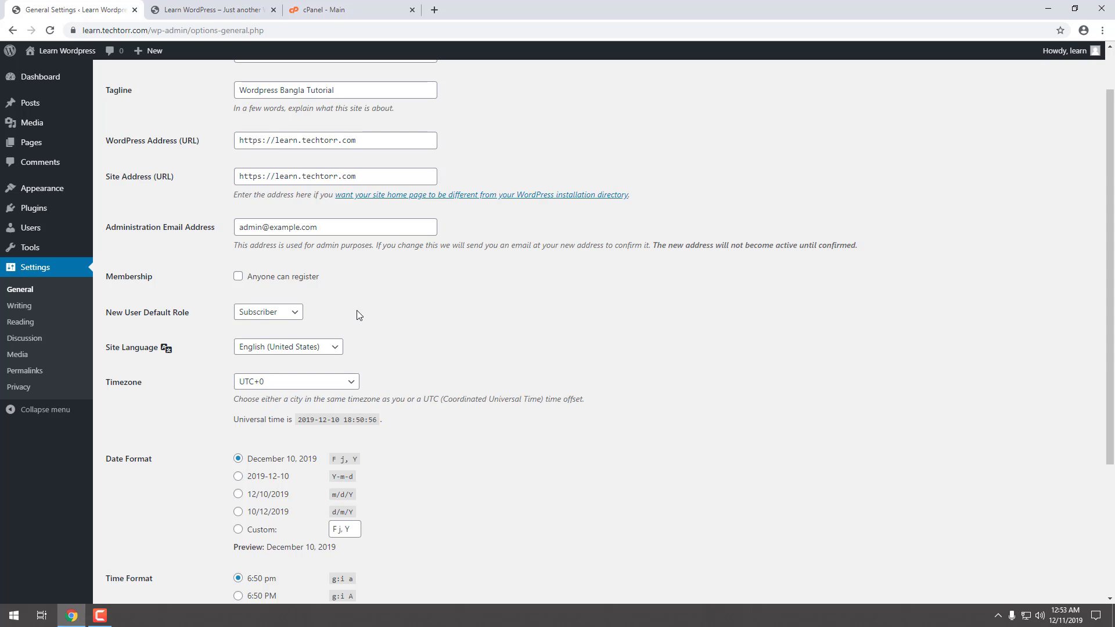
Try বাংলা as the site language and switch it back to English (United States)
left_click(337, 349)
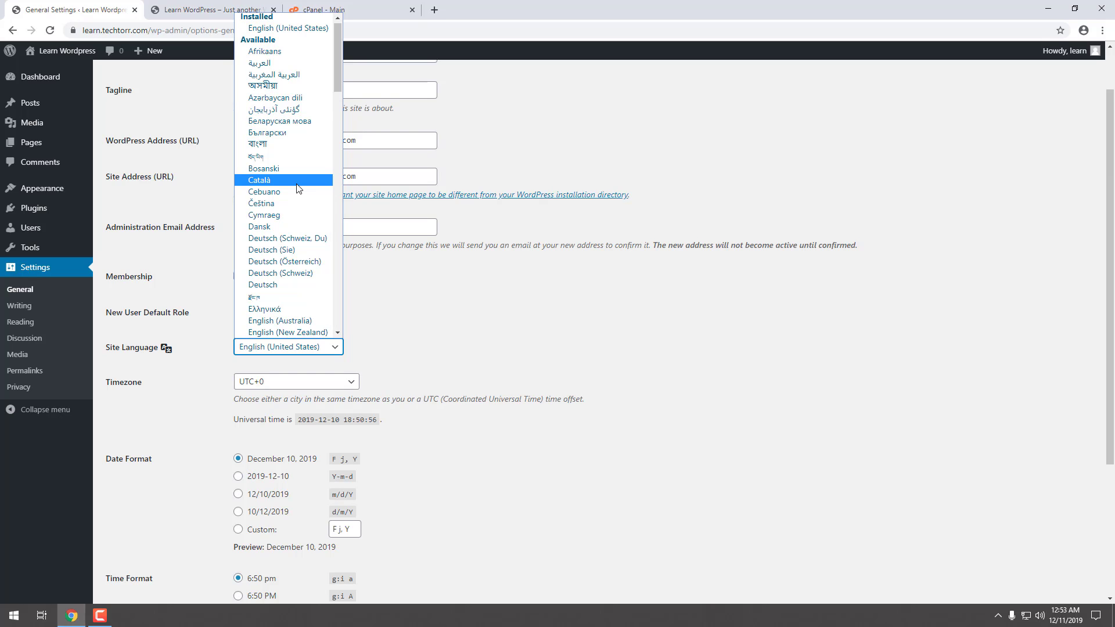
left_click(283, 144)
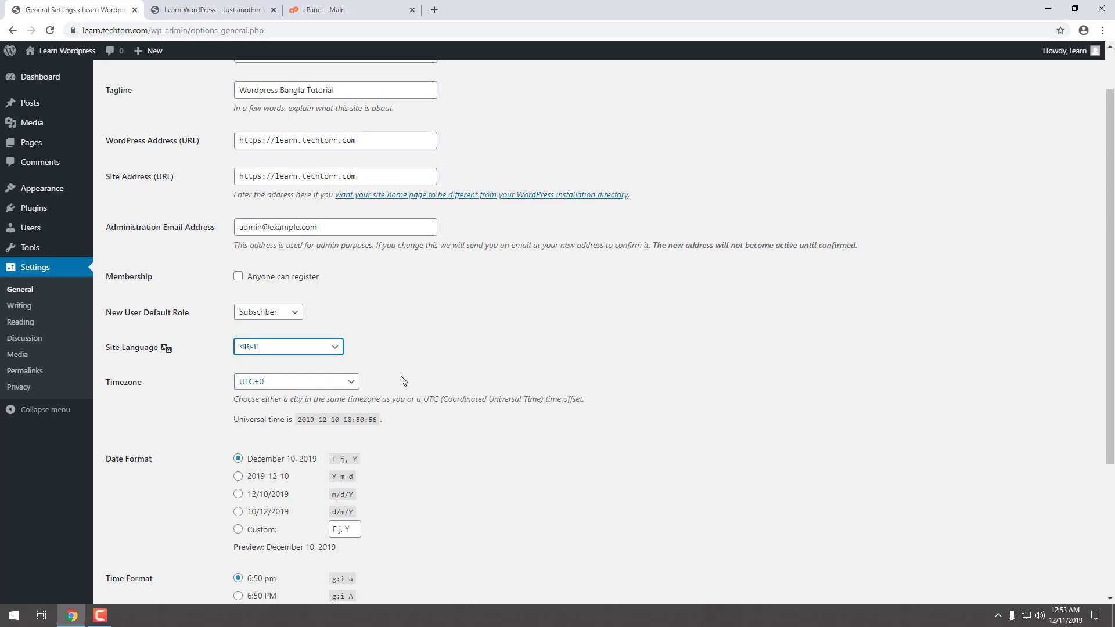
scroll(331, 328, "down", 3)
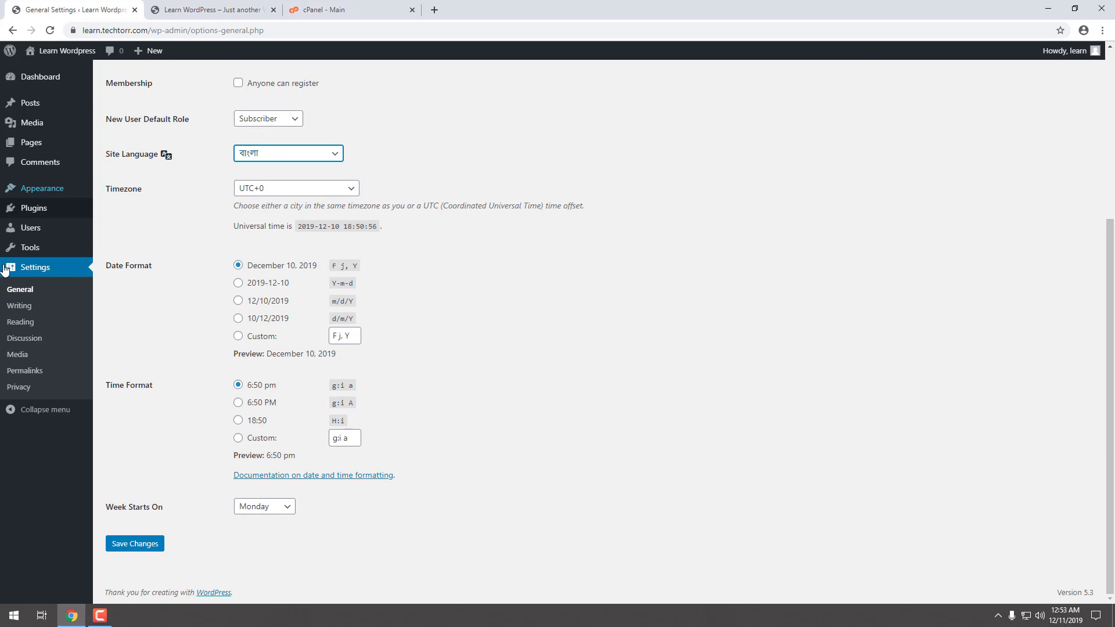
mouse_move(68, 231)
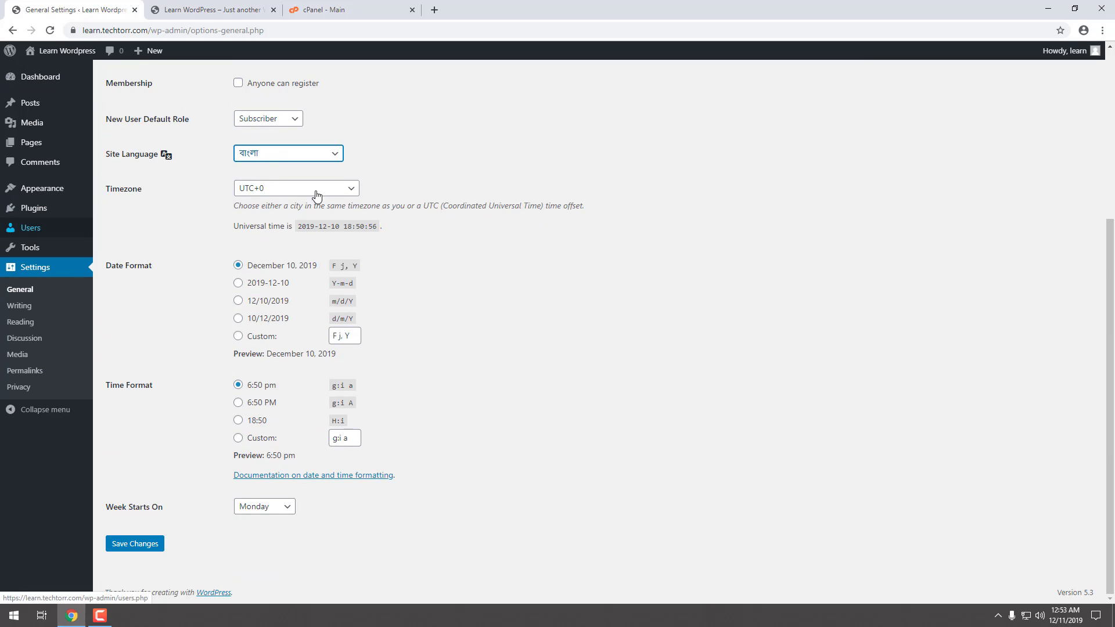
mouse_move(32, 214)
mouse_move(81, 188)
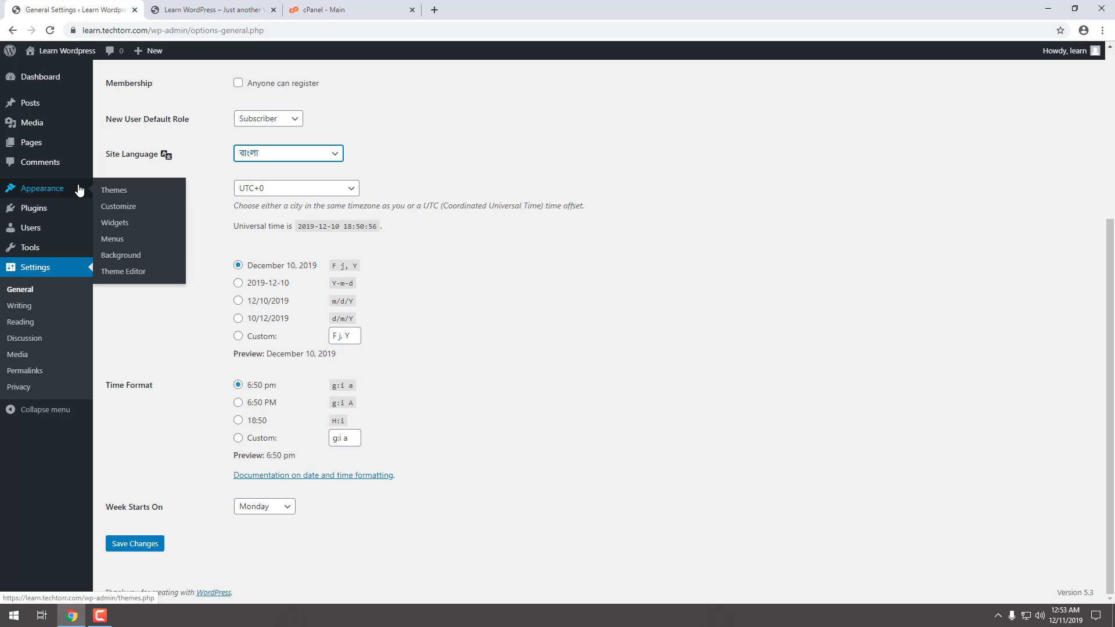
left_click(326, 155)
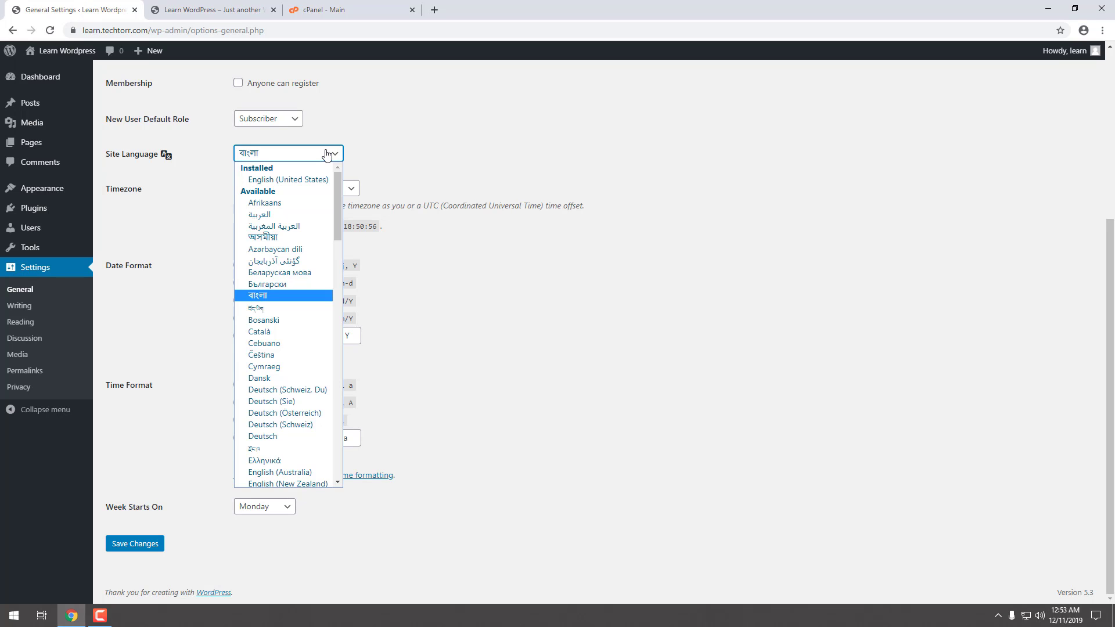
left_click(298, 176)
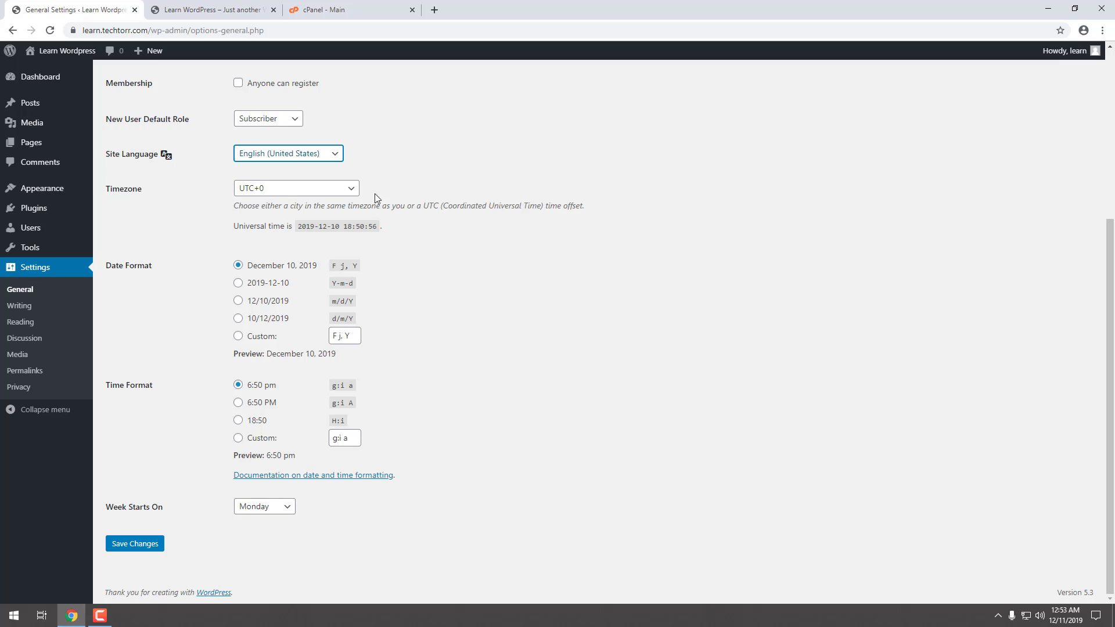
Look through the available timezone choices, including the manual UTC offsets, without selecting one
left_click(346, 194)
scroll(328, 252, "up", 1)
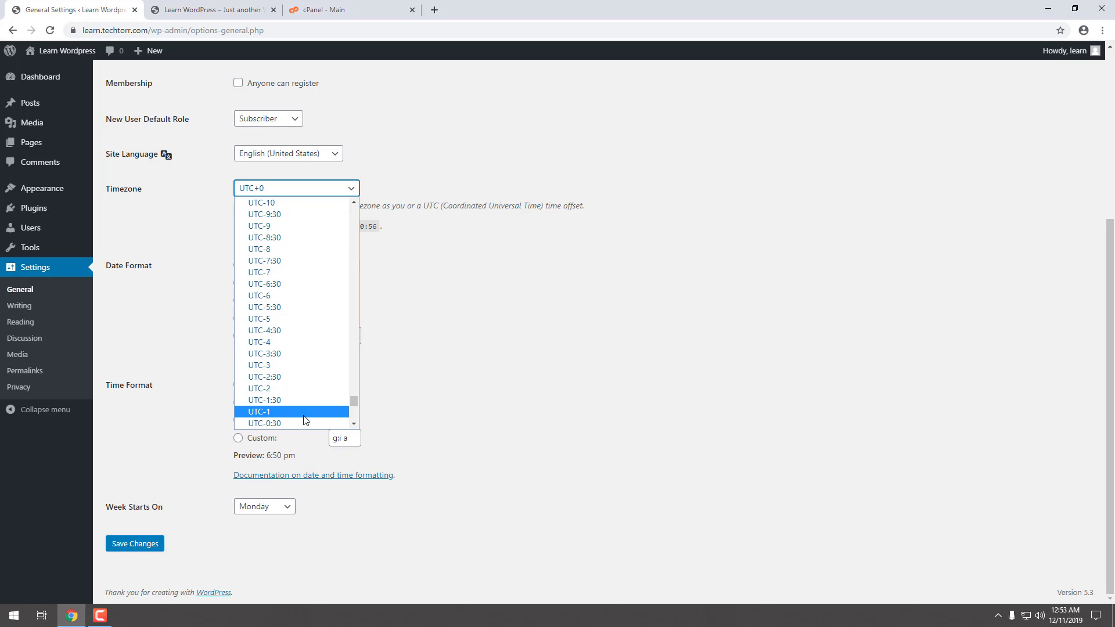
scroll(287, 297, "up", 3)
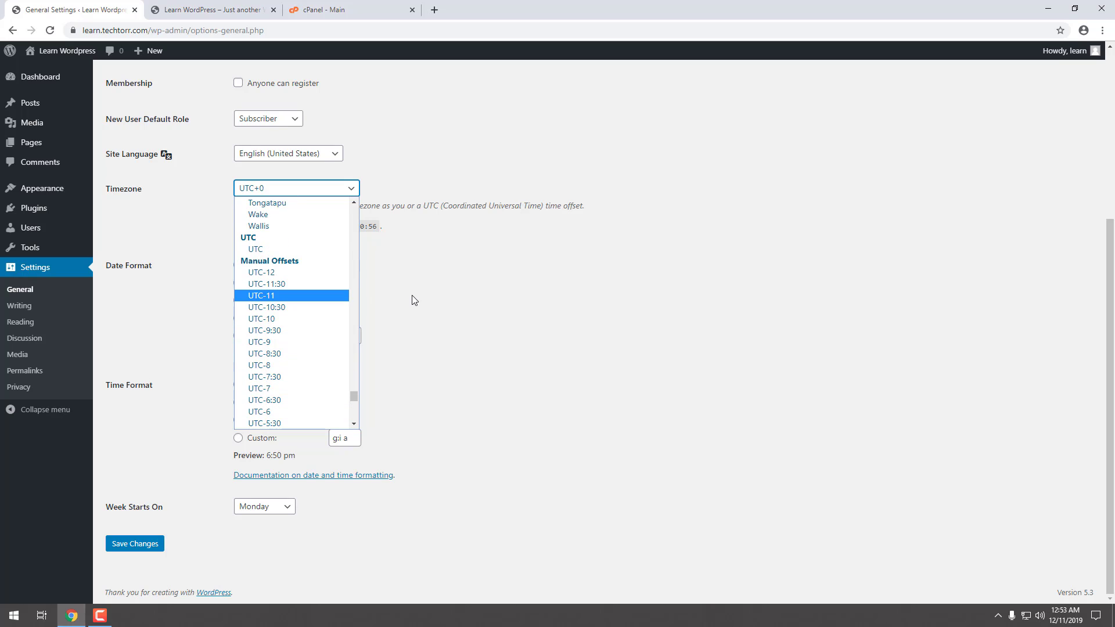
left_click(481, 300)
left_click(480, 300)
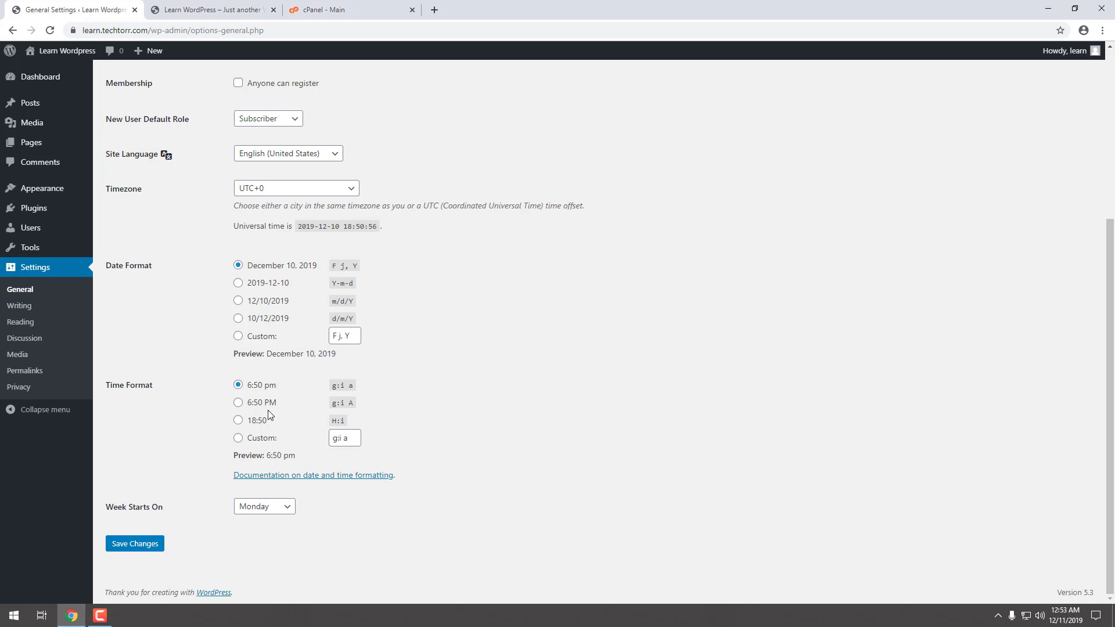
Choose the g:i A time format, set the week to start on Friday, and save the general settings
left_click(239, 403)
left_click(278, 511)
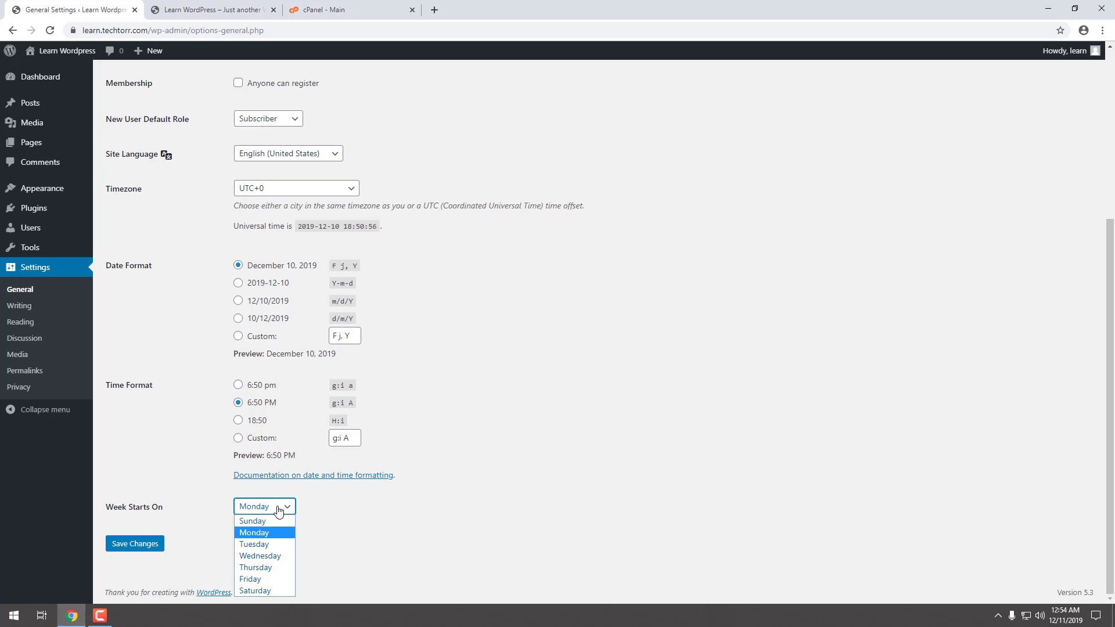
left_click(274, 579)
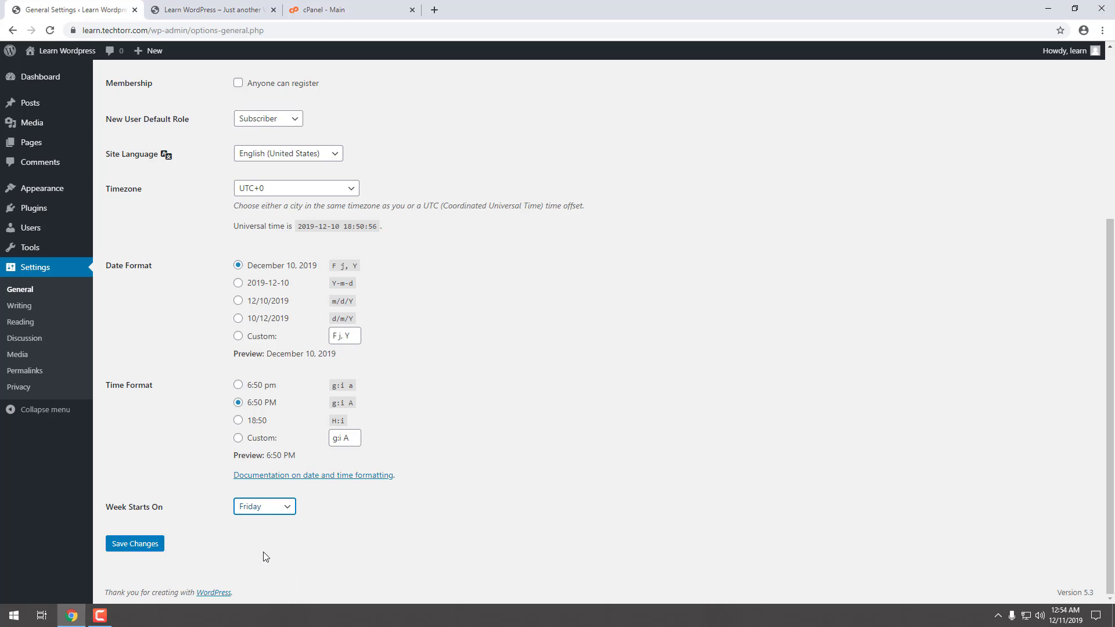
left_click(126, 545)
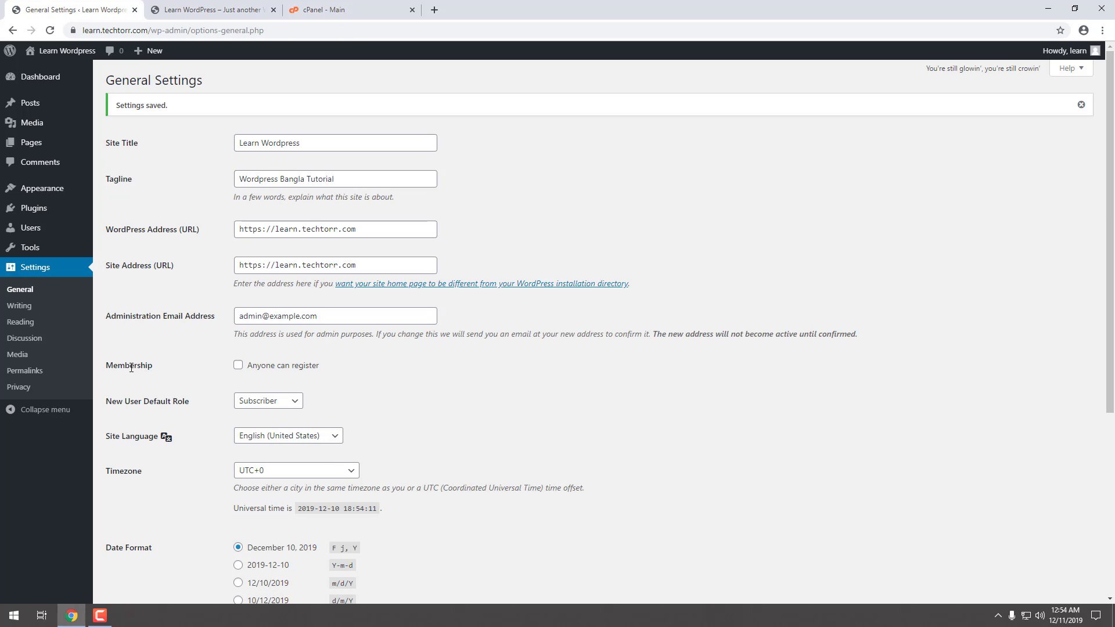
Open the Writing Settings and examine the default post formats, the mail server field and the default mail categories
left_click(19, 306)
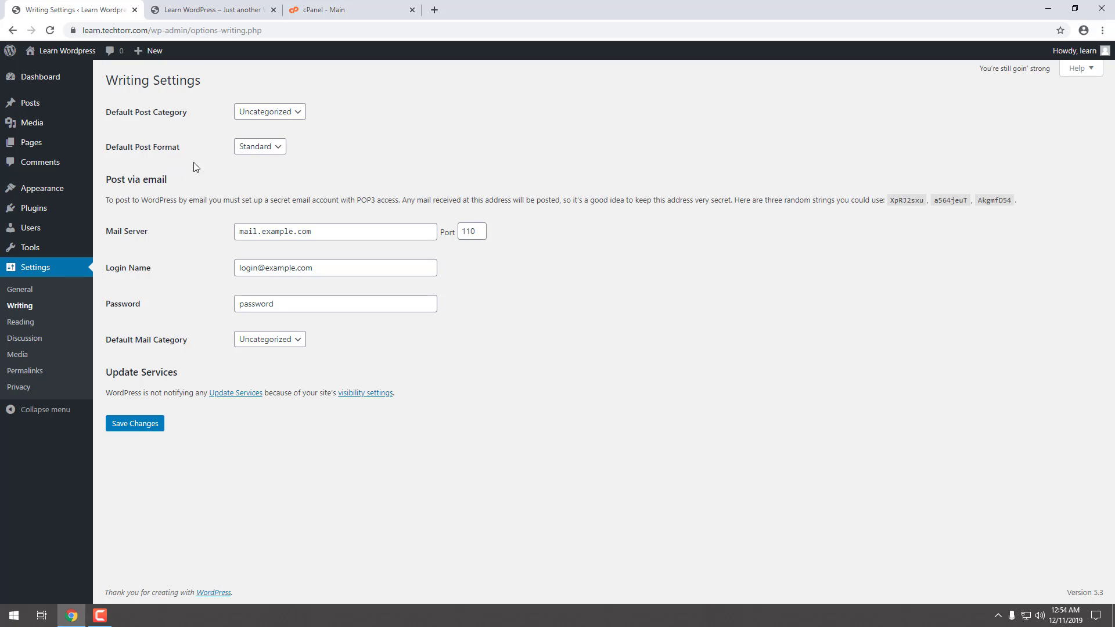
left_click(276, 149)
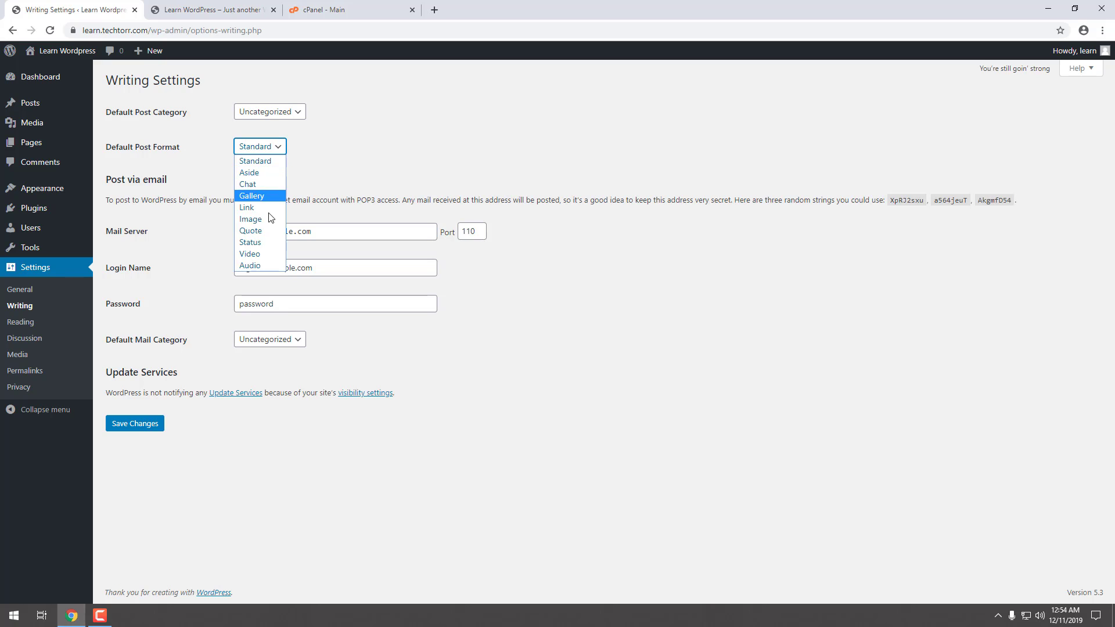
left_click(346, 168)
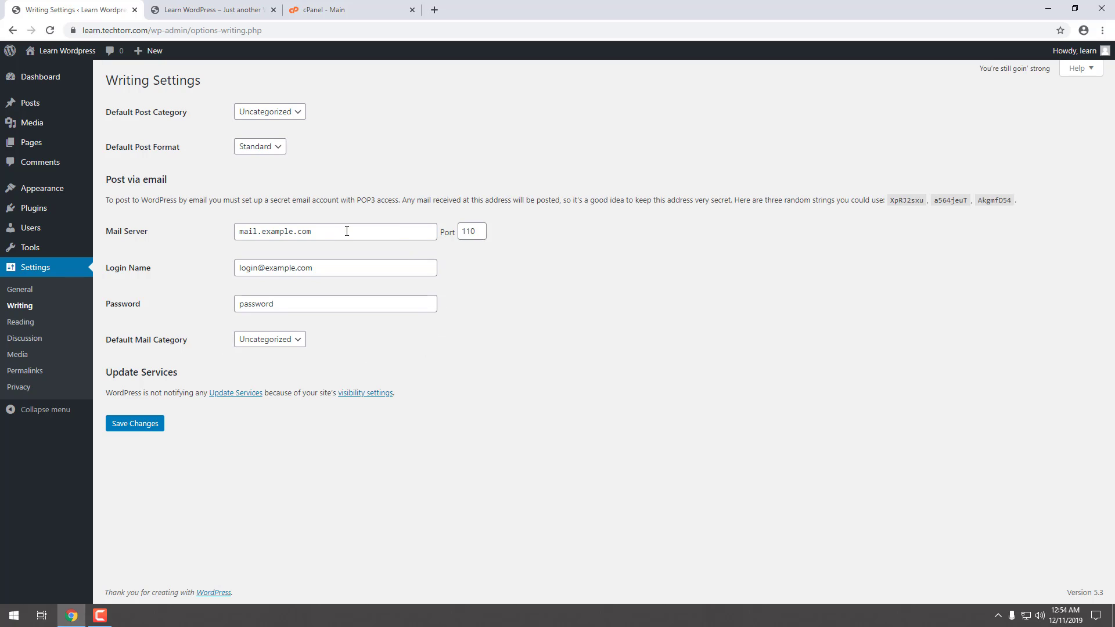
left_click_drag(346, 229, 199, 220)
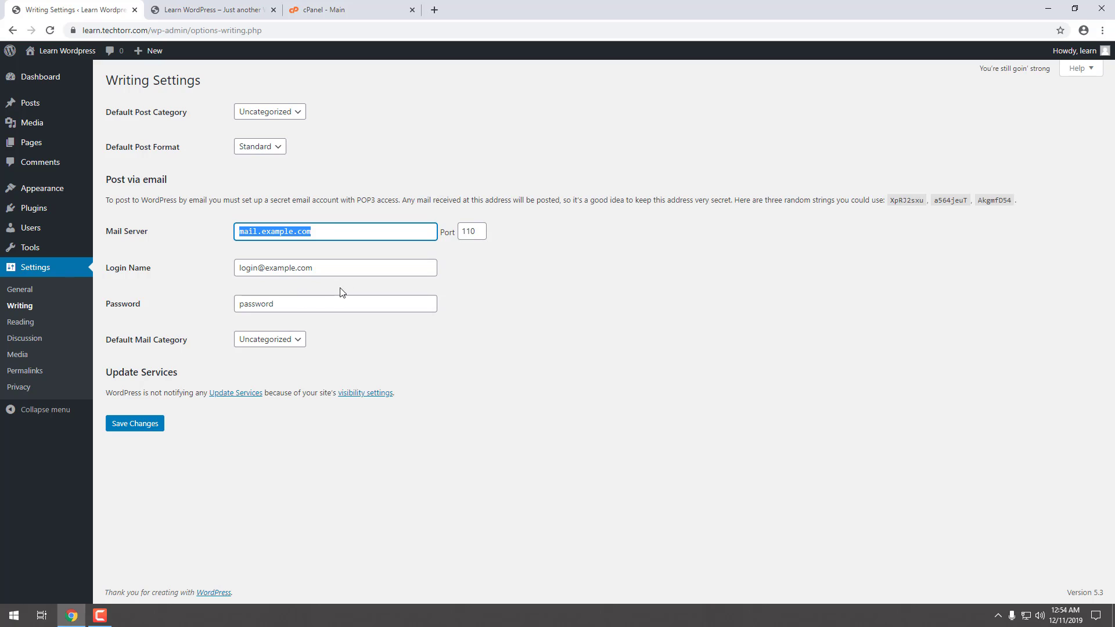
left_click(283, 344)
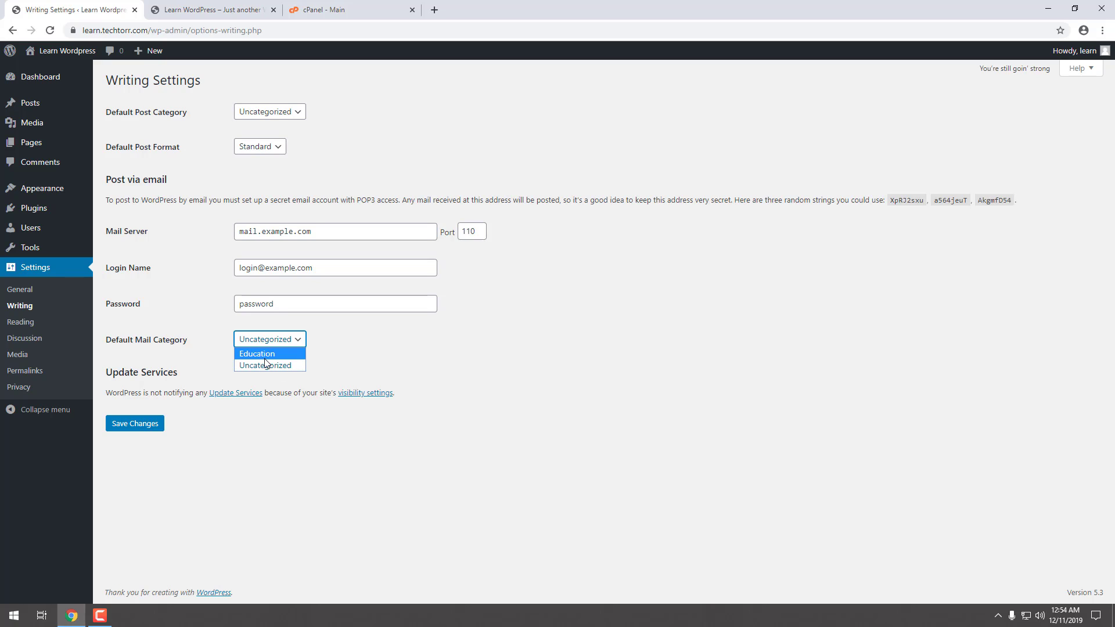
left_click(350, 358)
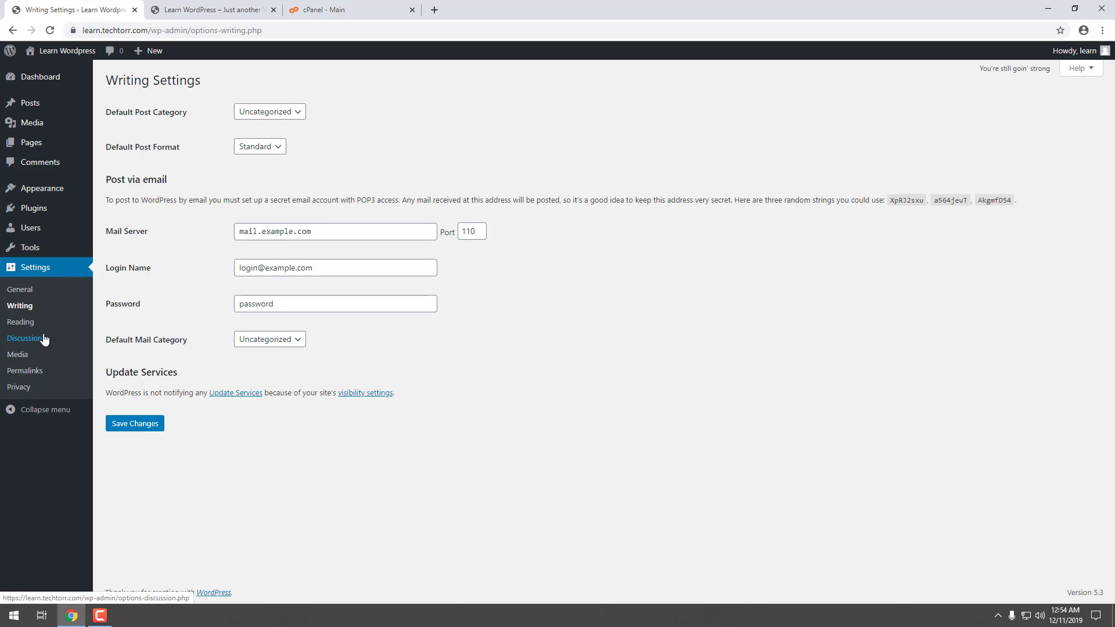
Open the Reading Settings and compare the homepage display option with the reloaded front page of the site
left_click(24, 324)
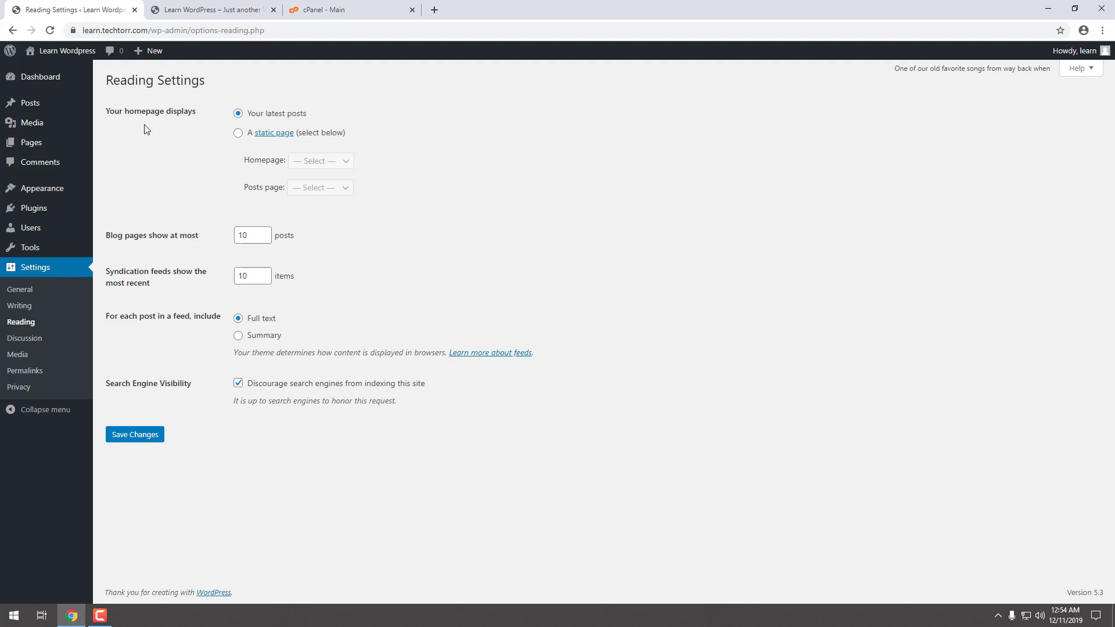
left_click(215, 10)
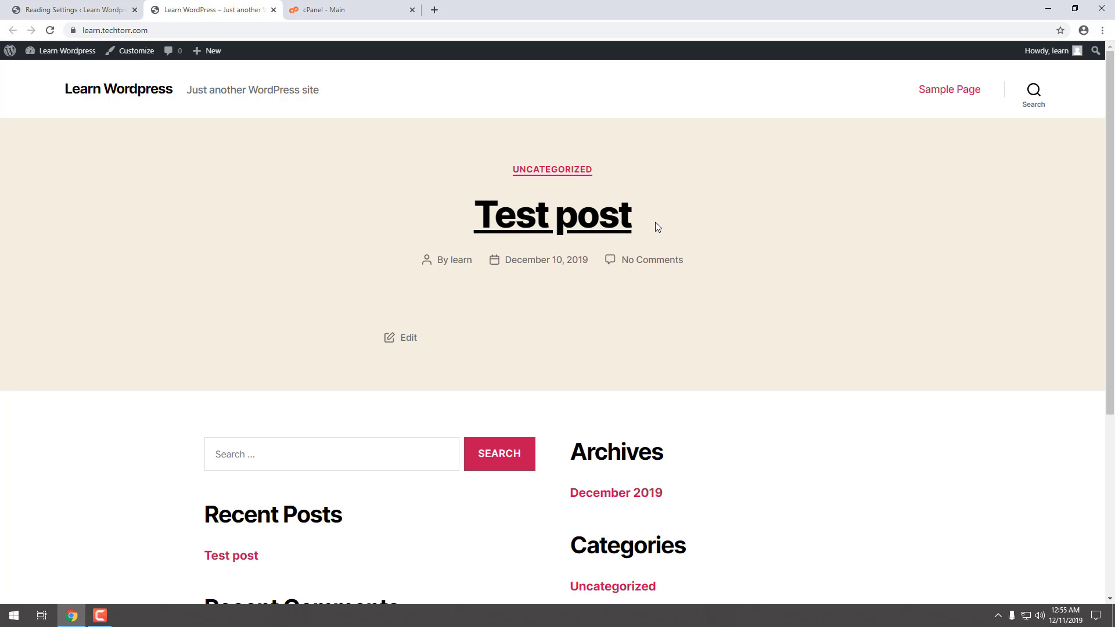
left_click(113, 89)
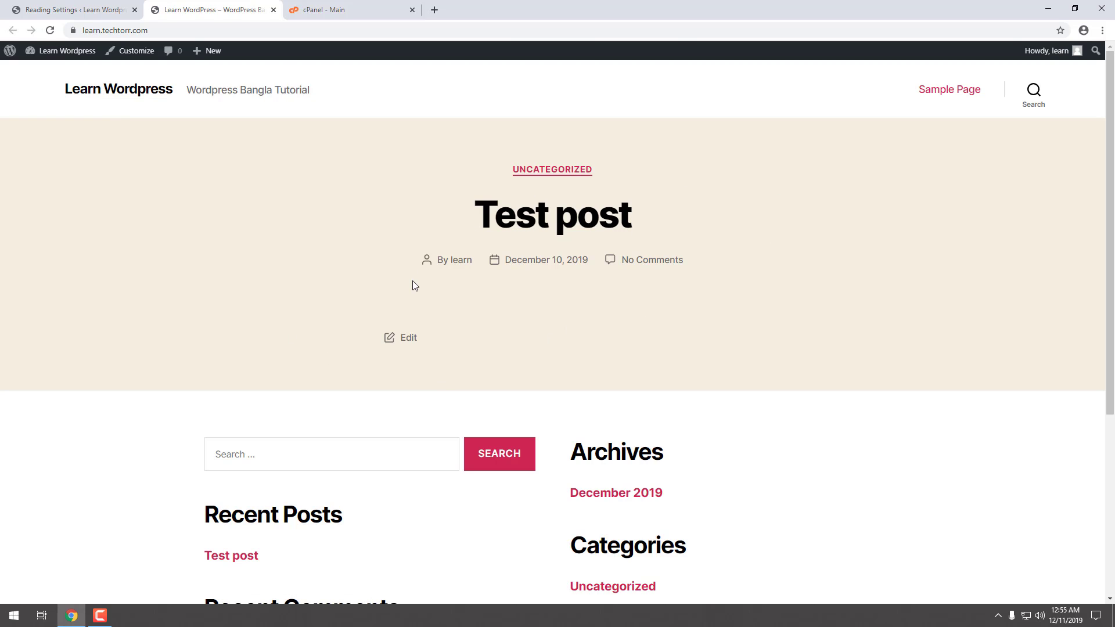
scroll(801, 418, "down", 4)
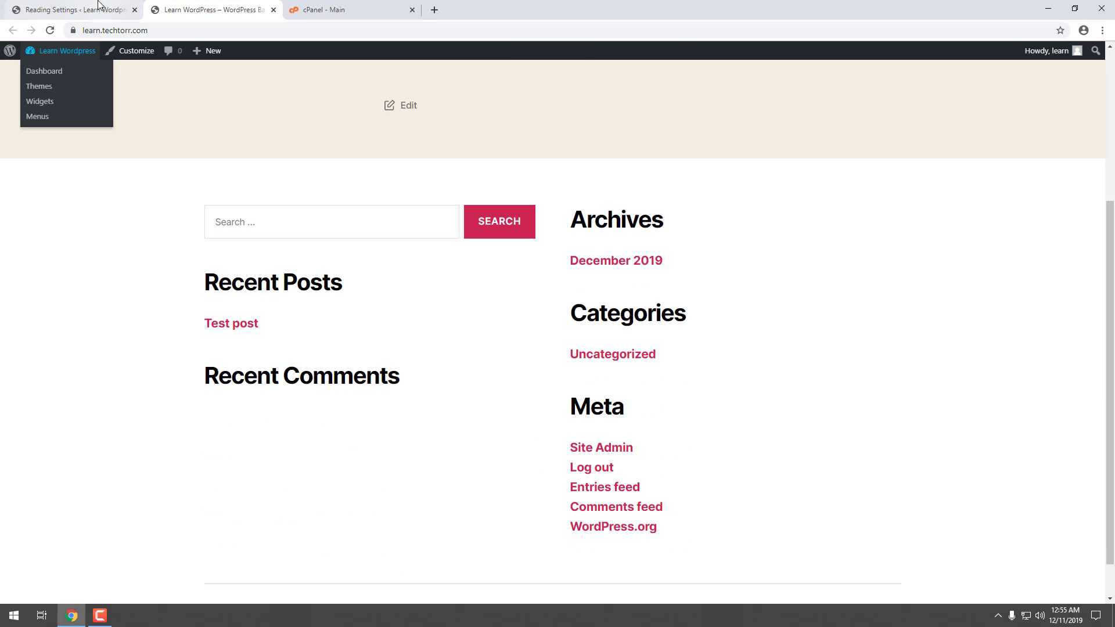
left_click(78, 10)
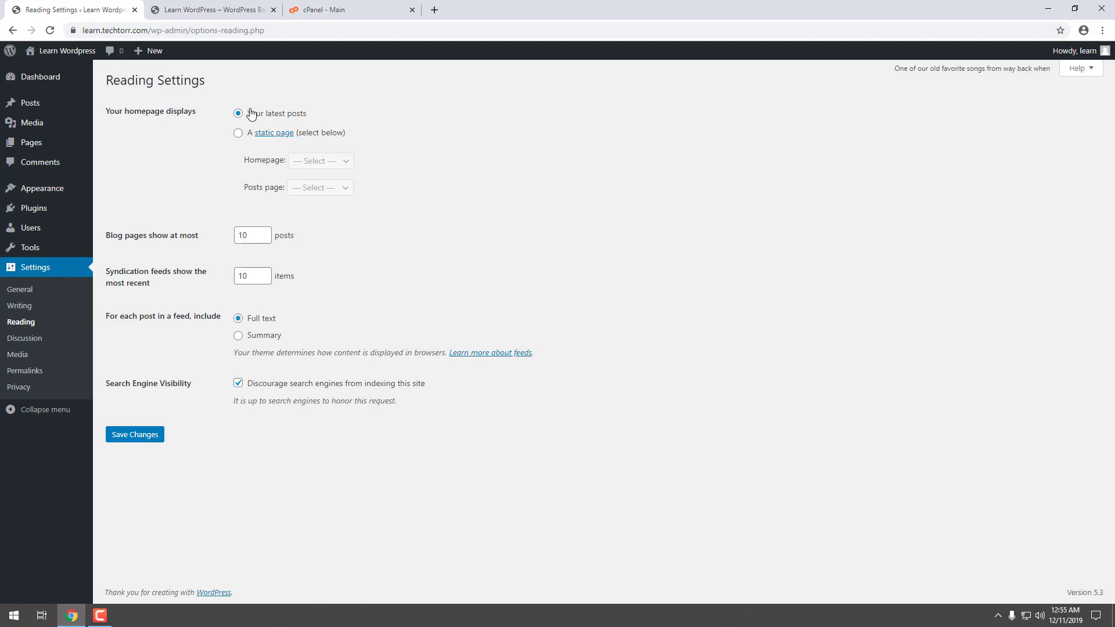
left_click(198, 7)
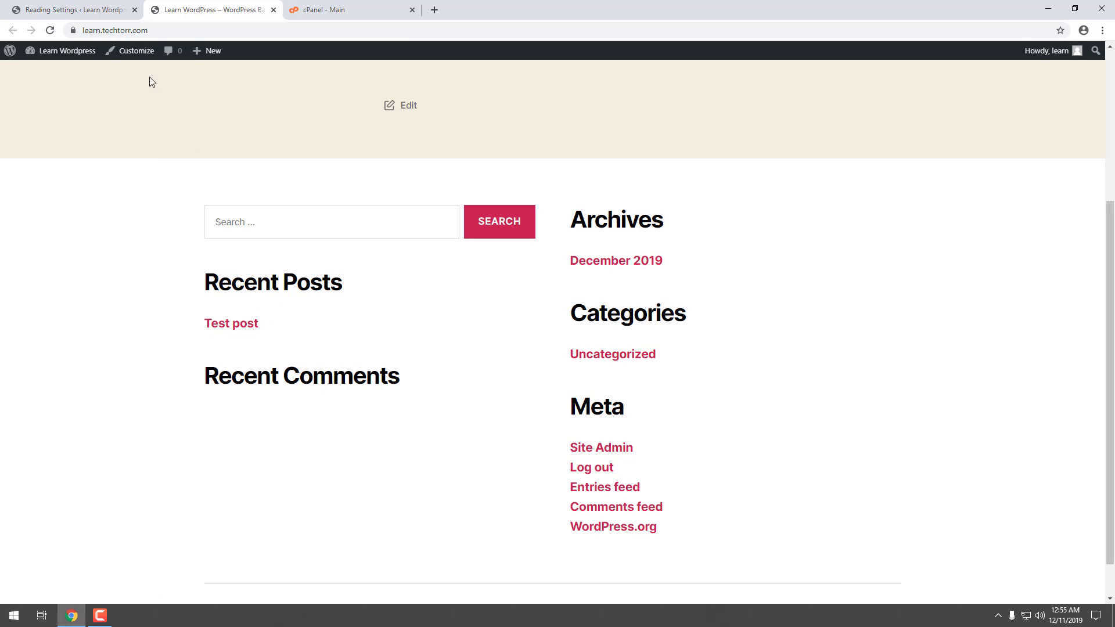
left_click(87, 9)
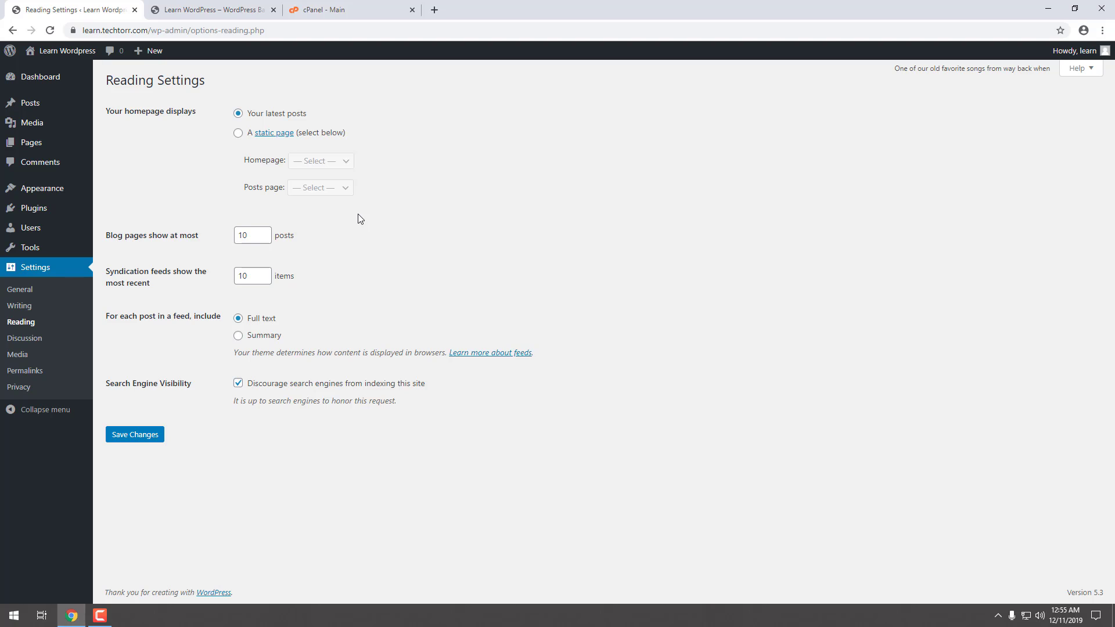
Try a static homepage using Sample Page, check the posts page choices, and switch back to displaying the latest posts
left_click(238, 137)
left_click(343, 163)
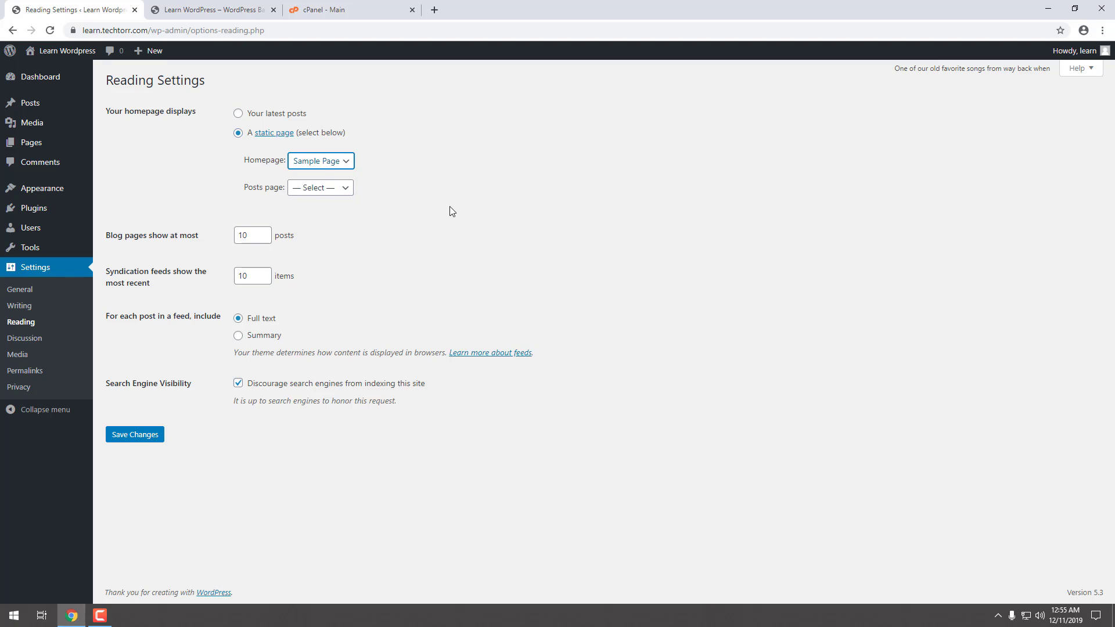
left_click(340, 163)
left_click(340, 163)
left_click(334, 189)
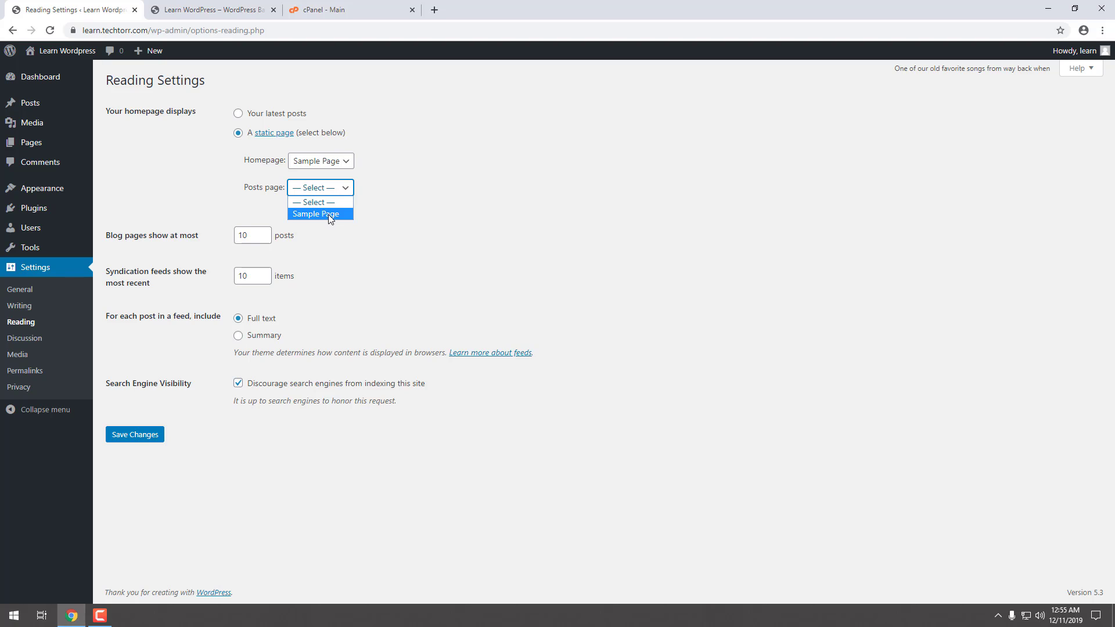
left_click(420, 206)
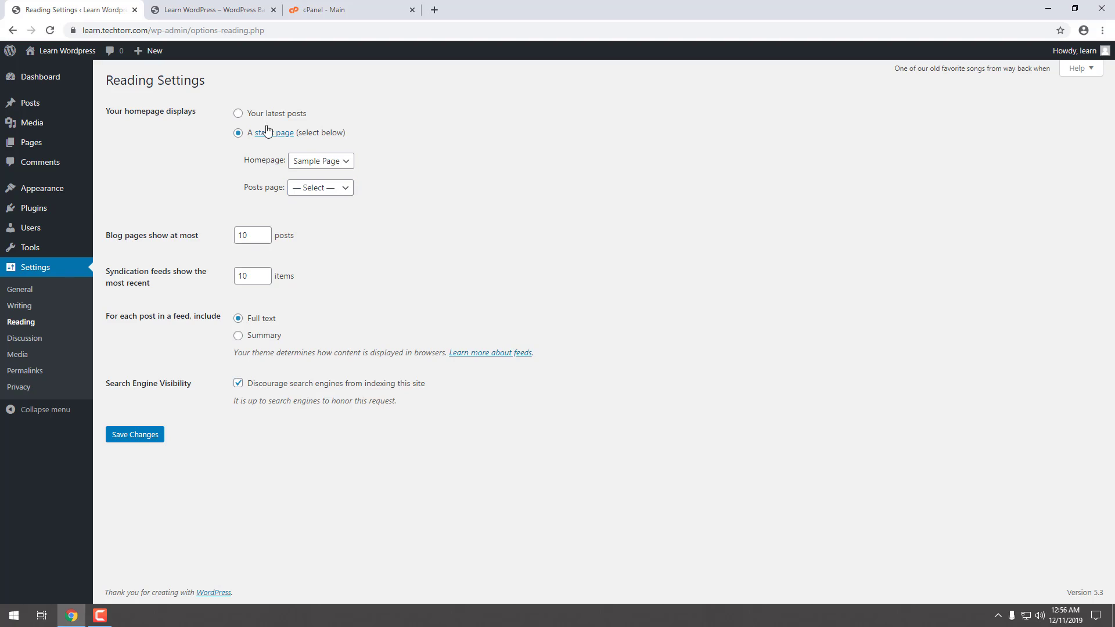
left_click(239, 113)
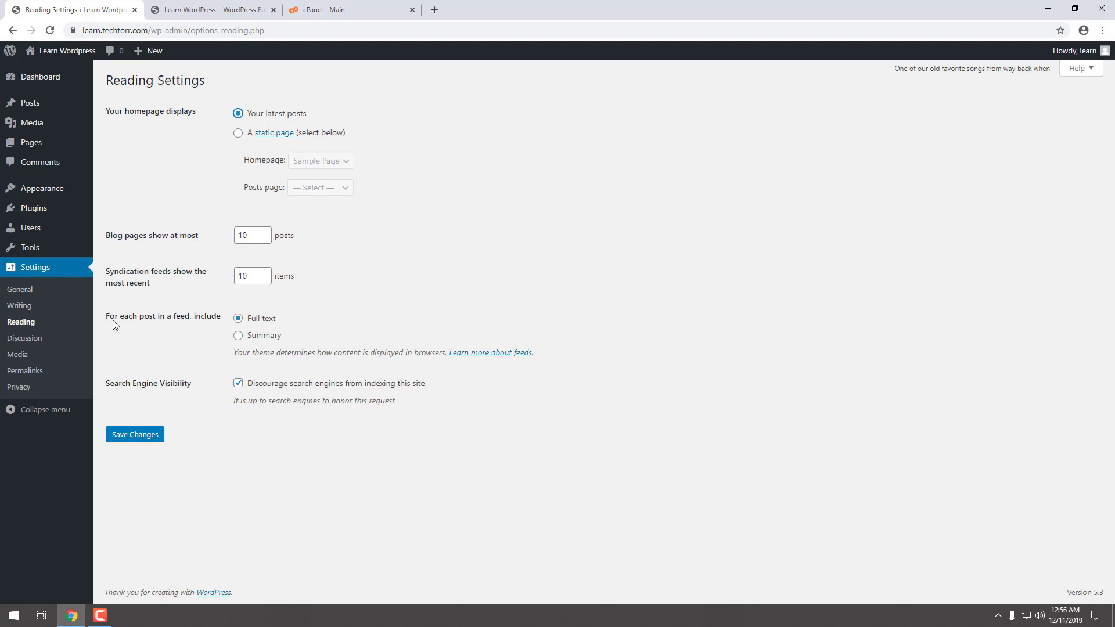
Try the Summary option for posts in feeds and toggle the setting that discourages search engines from indexing the site
left_click_drag(120, 316, 204, 317)
left_click(306, 320)
left_click(243, 335)
left_click(238, 383)
Turn off link notifications from other blogs on new posts in the Discussion Settings, and review the comment and avatar options
left_click(26, 339)
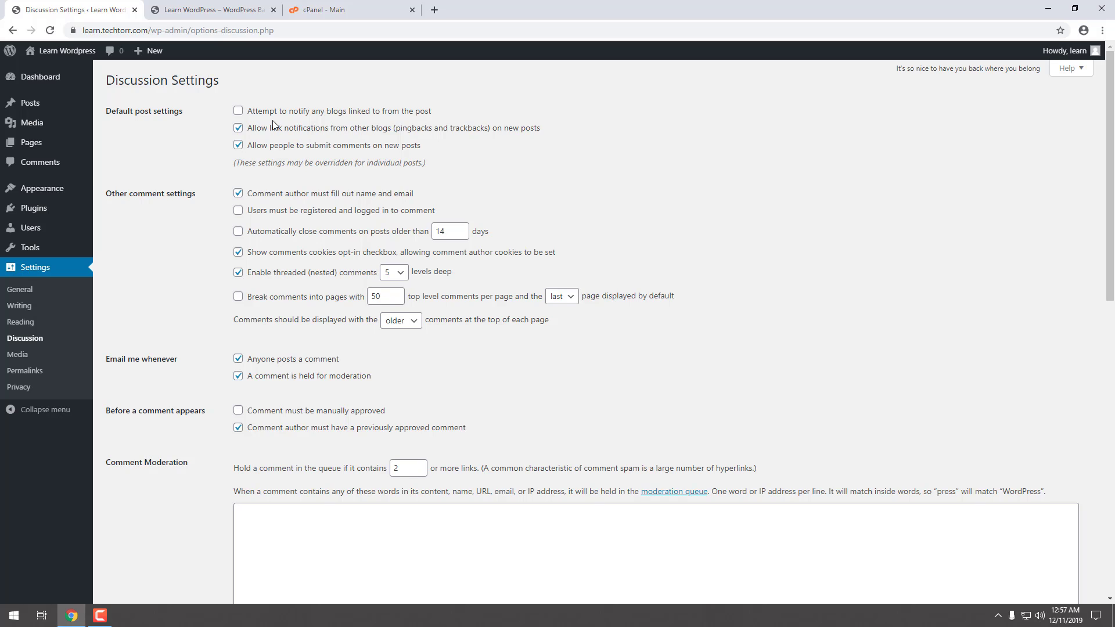
left_click(238, 128)
scroll(137, 199, "down", 6)
scroll(356, 172, "up", 5)
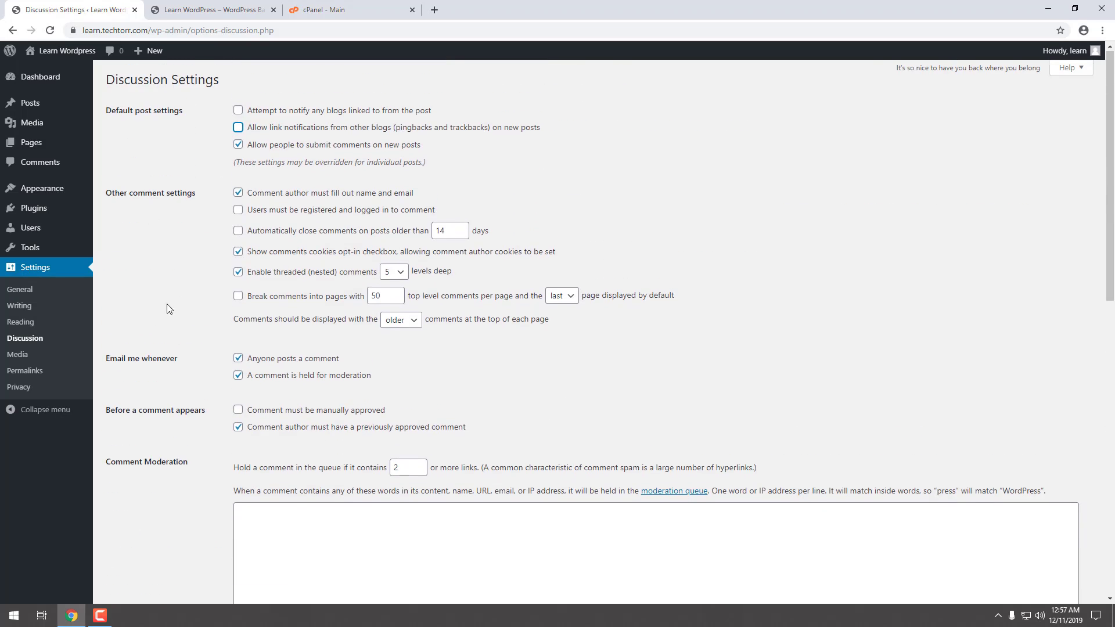
scroll(166, 304, "down", 10)
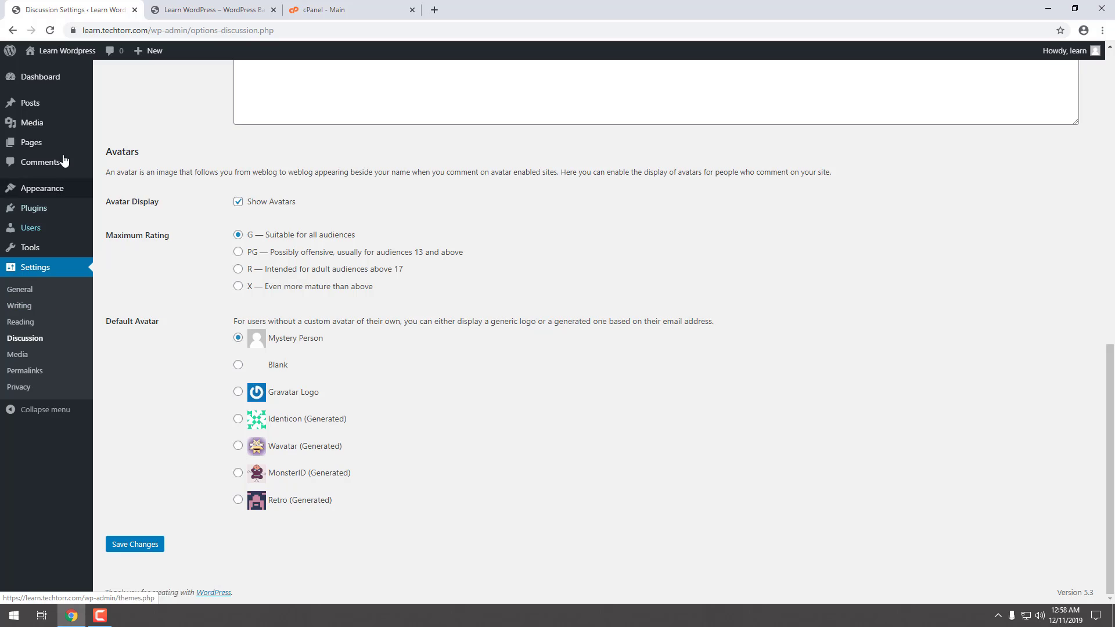
mouse_move(35, 110)
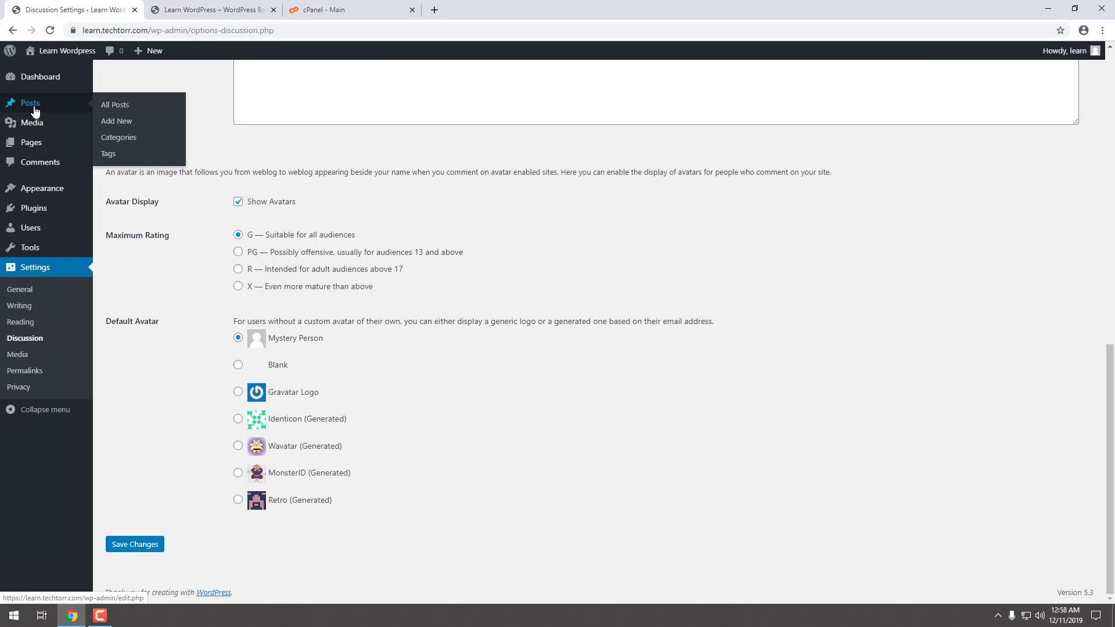